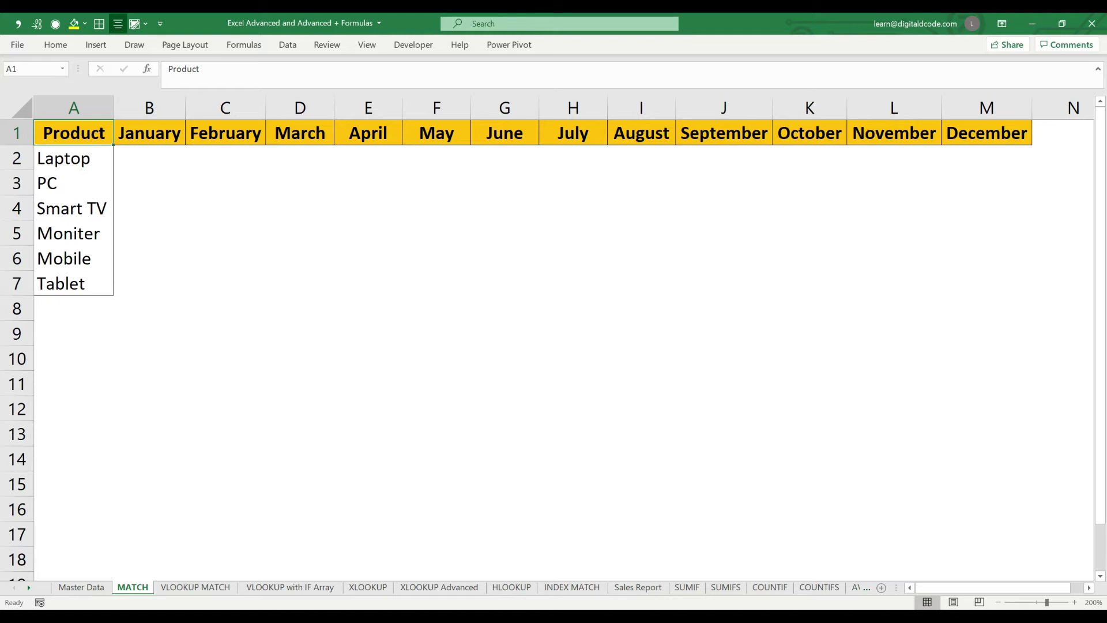
Step: Enter April as the month to look up in cell A9
click(74, 332)
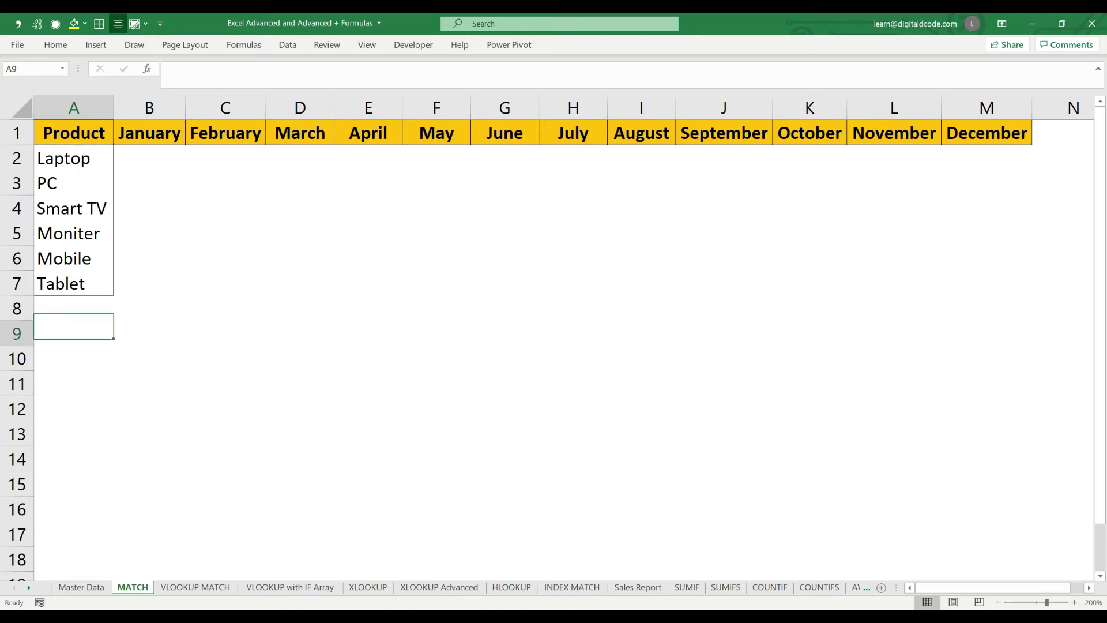
text(April)
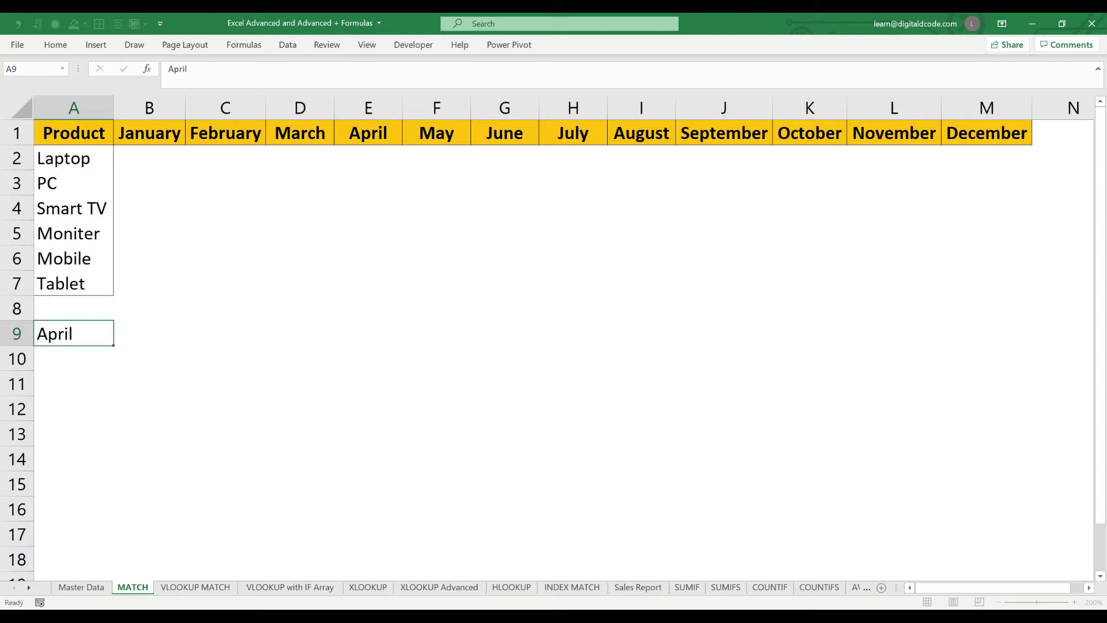
key(Return)
Step: In B9, enter a MATCH formula that finds A9 within the header row A1:M1 with exact match type 0, and review its references
click(149, 333)
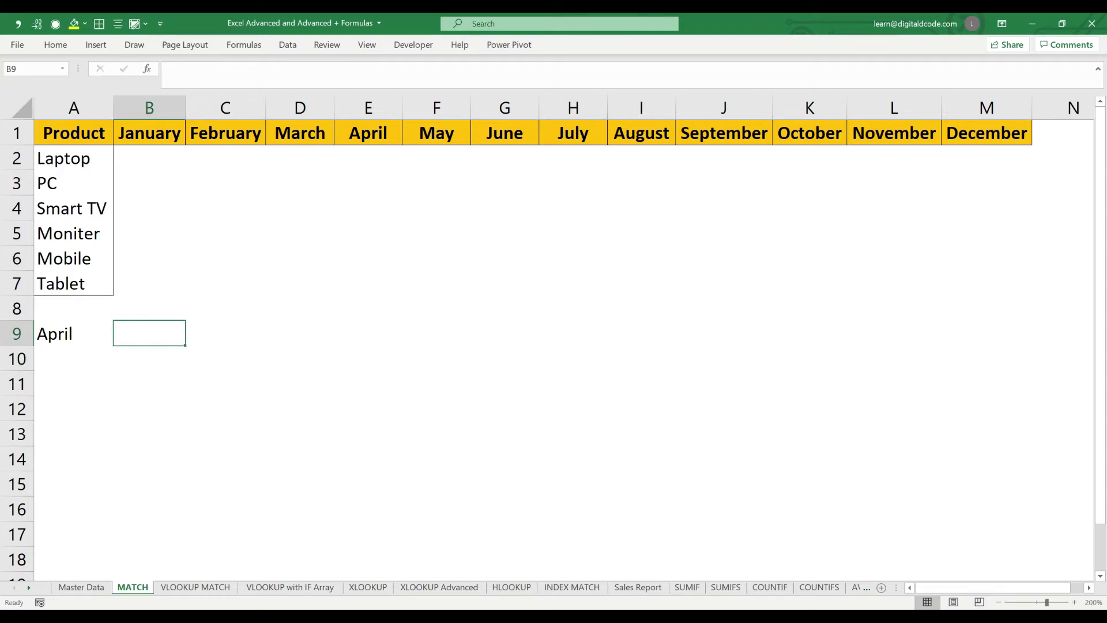
text(=mat)
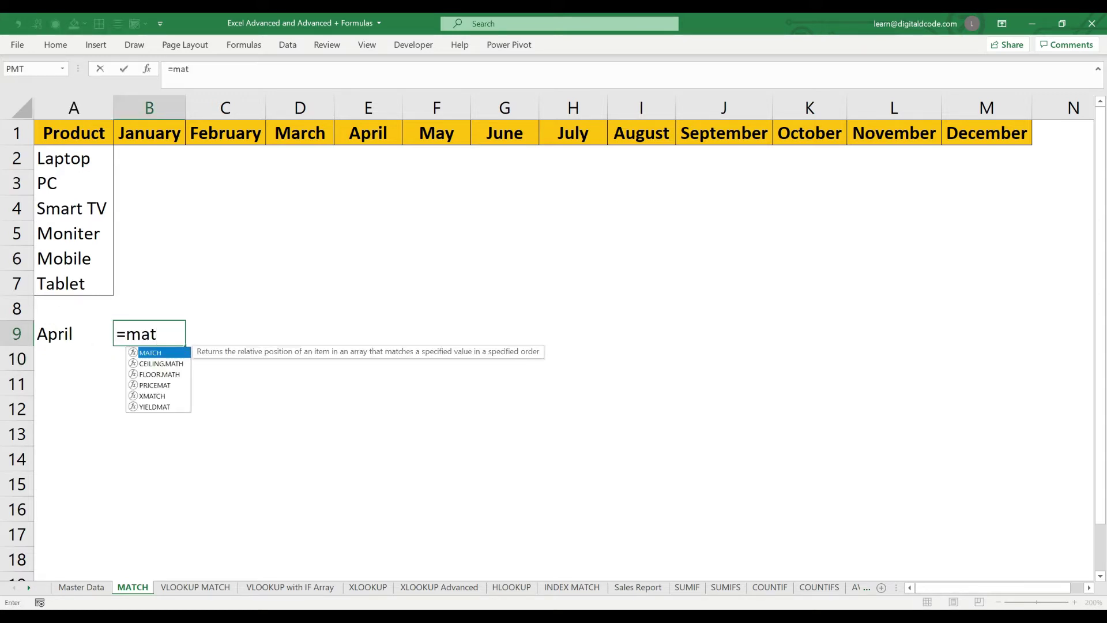
key(Tab)
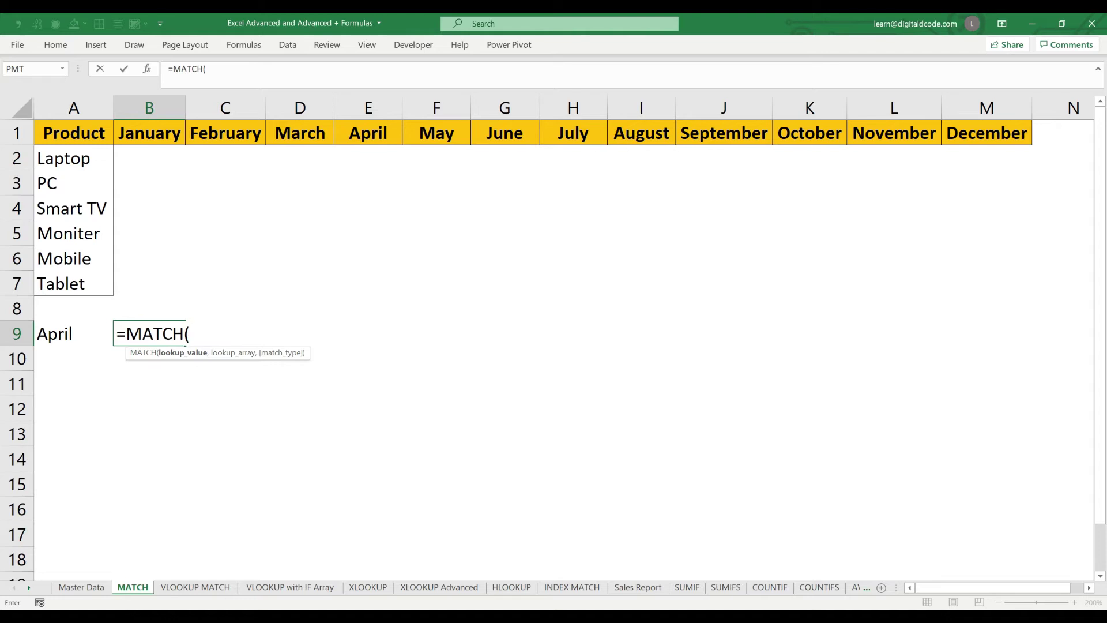
key(Left)
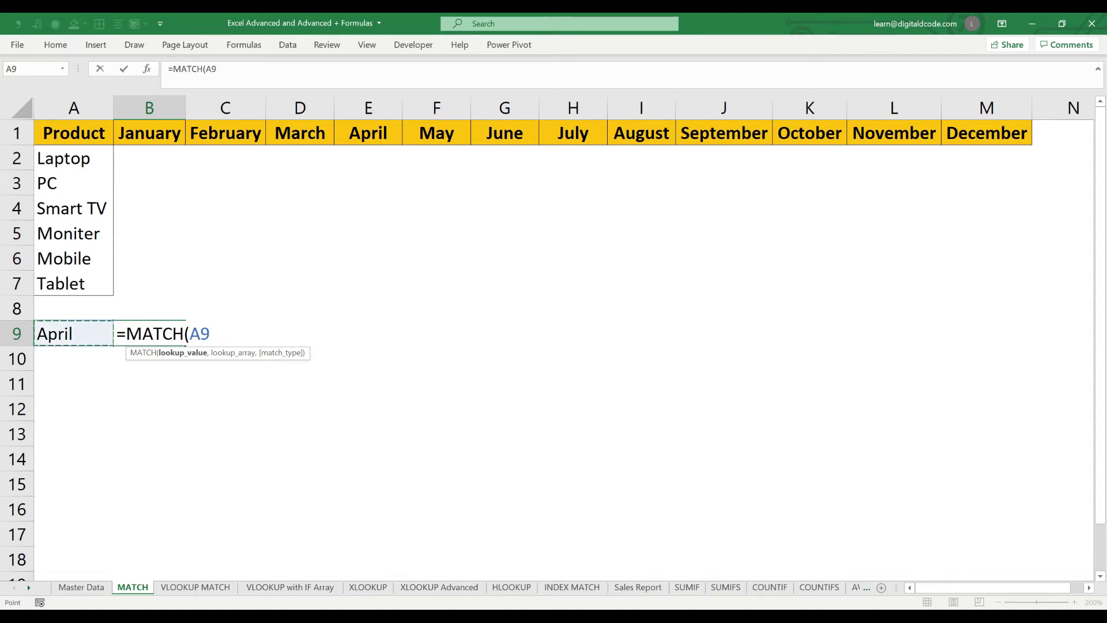
text(,)
click(74, 133)
drag(74, 132, 1029, 139)
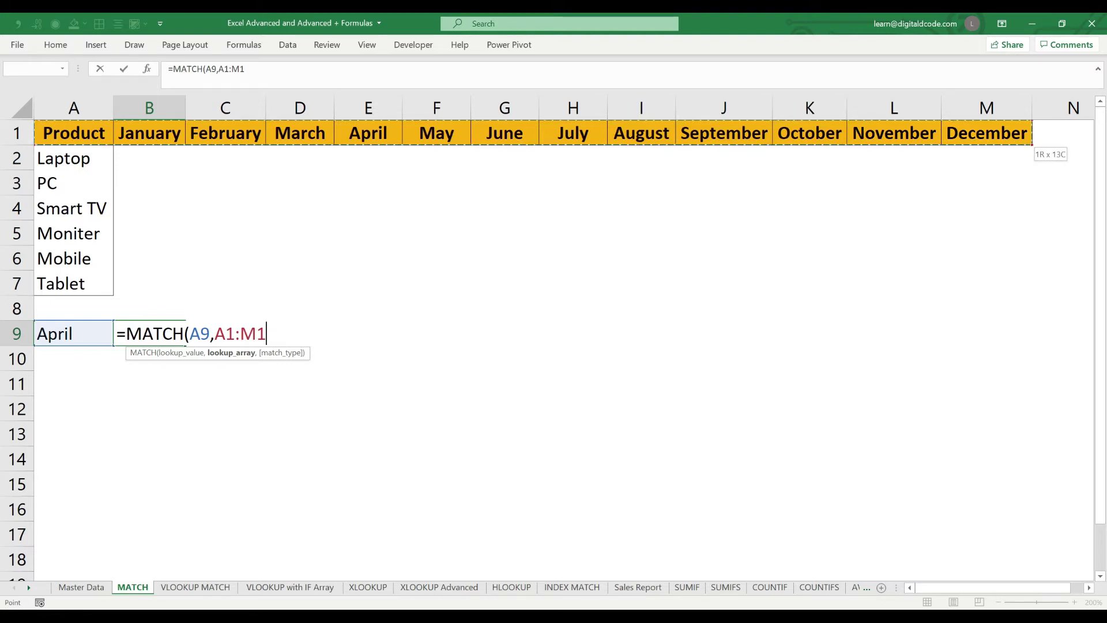
text(,)
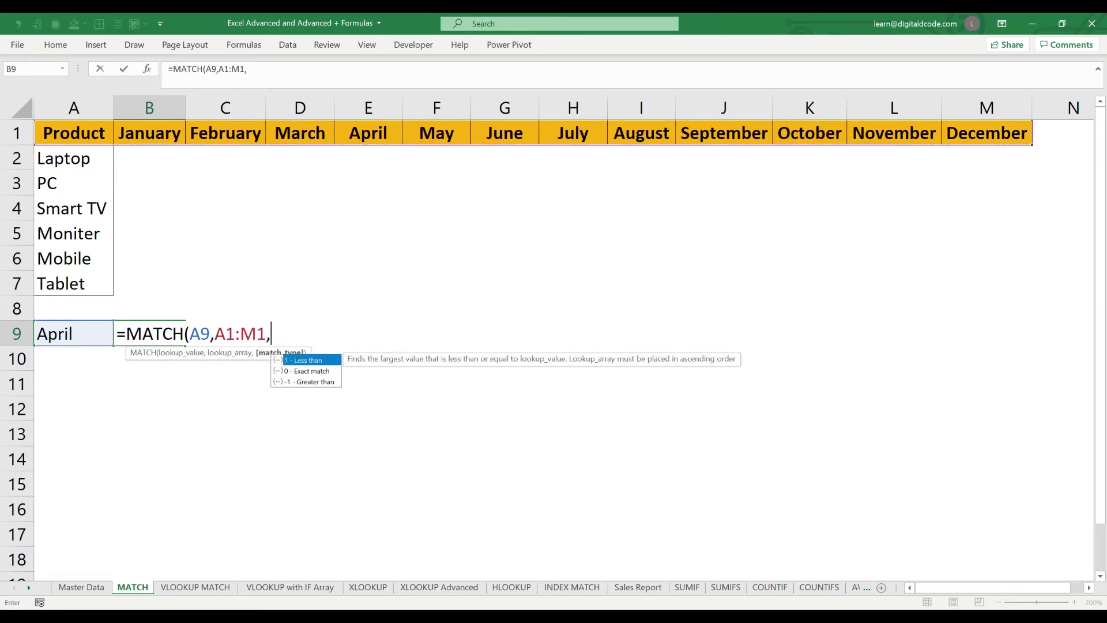
text(0))
key(Return)
click(149, 334)
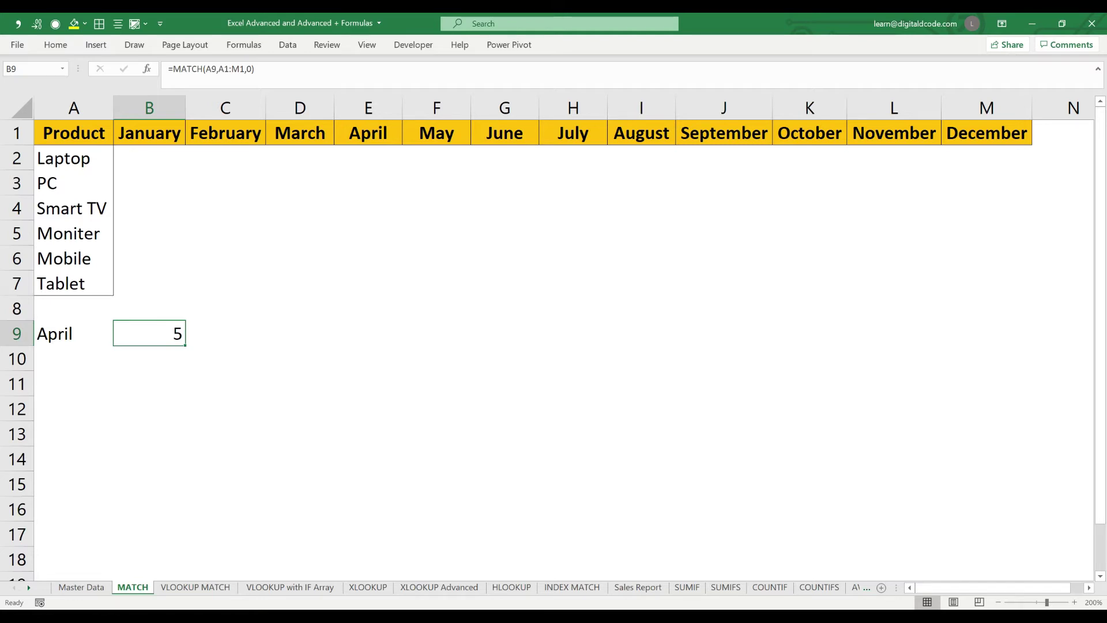
key(F2)
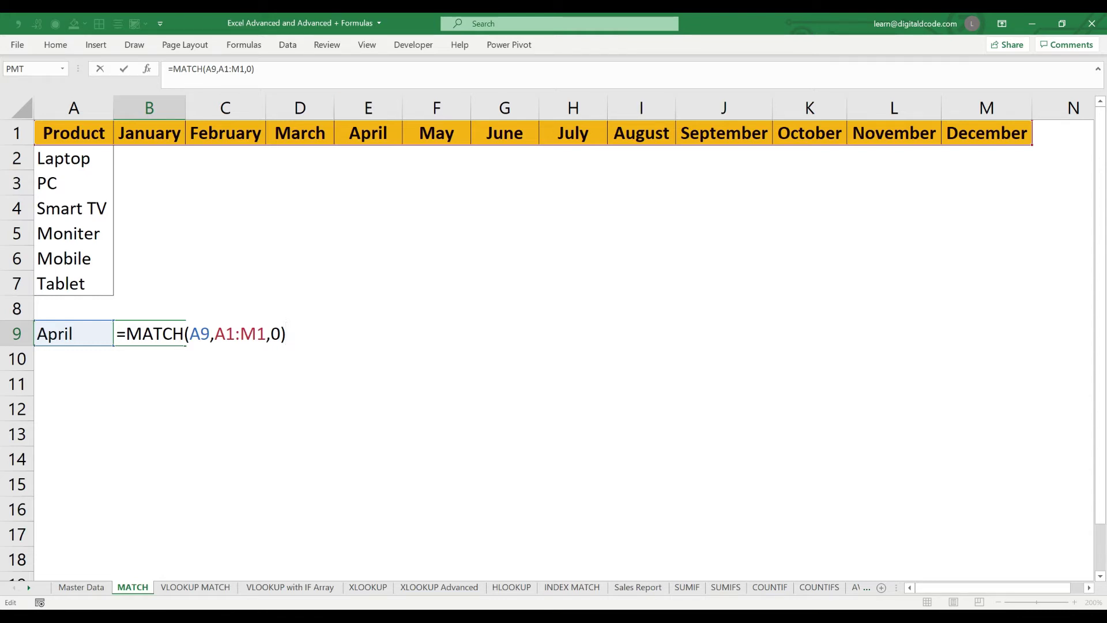
key(ctrl+Return)
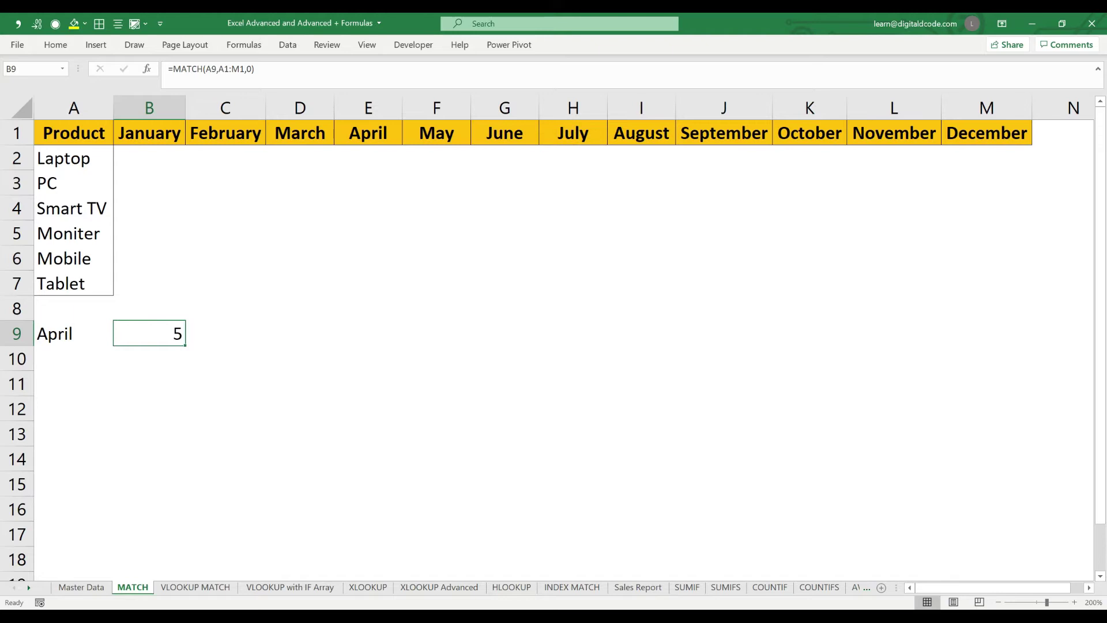
Step: Enter Mobile as the product to look up in cell A10
click(74, 358)
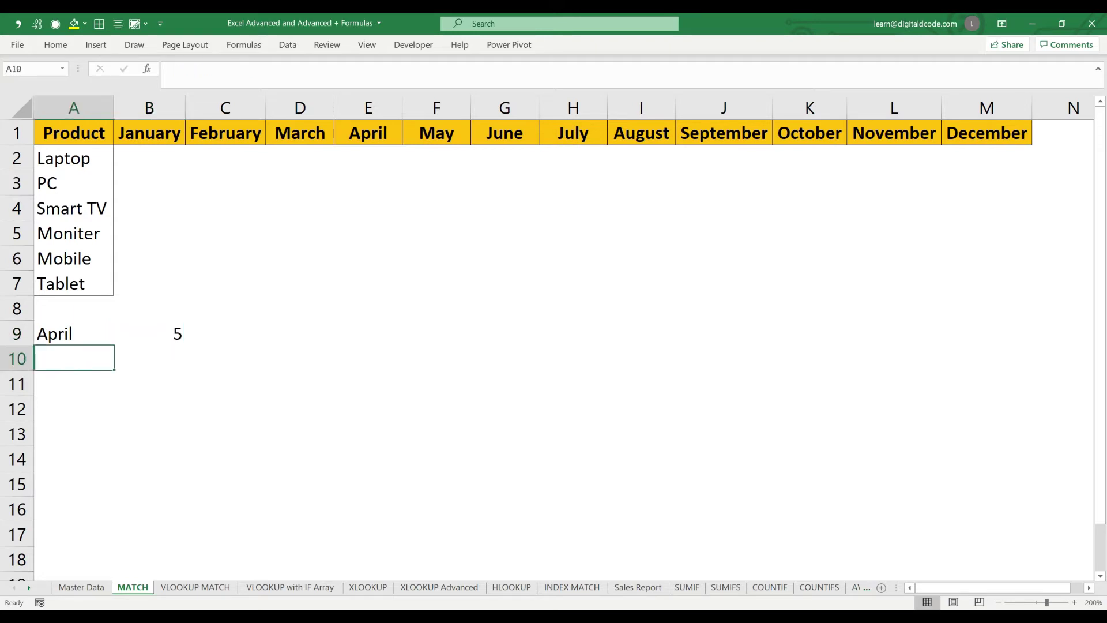
text(=)
key(Escape)
text(Mobile)
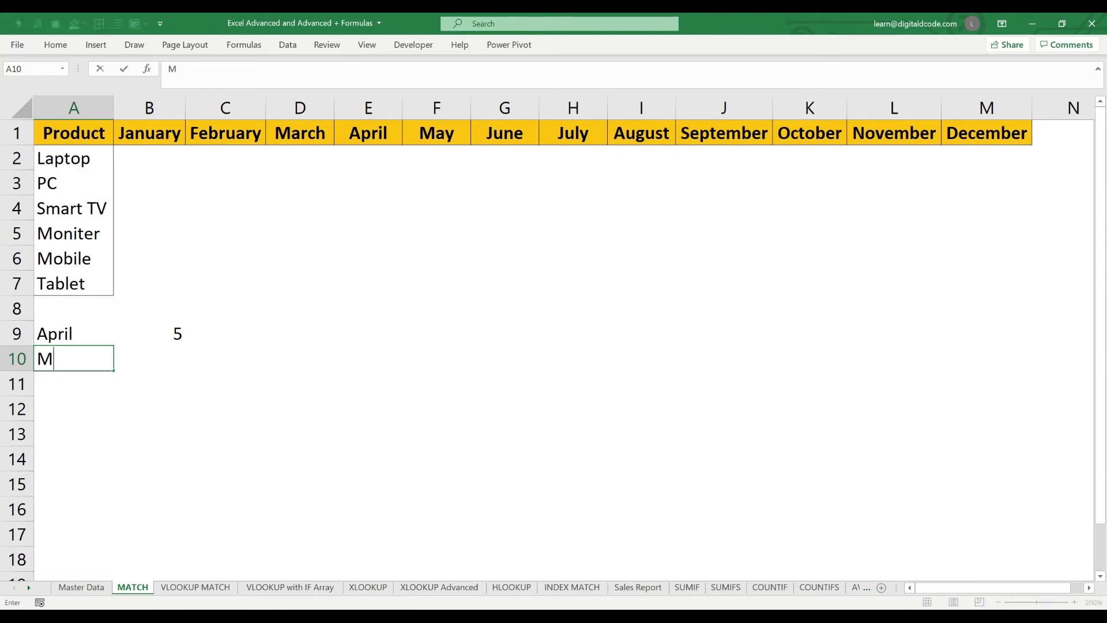
key(Return)
click(74, 358)
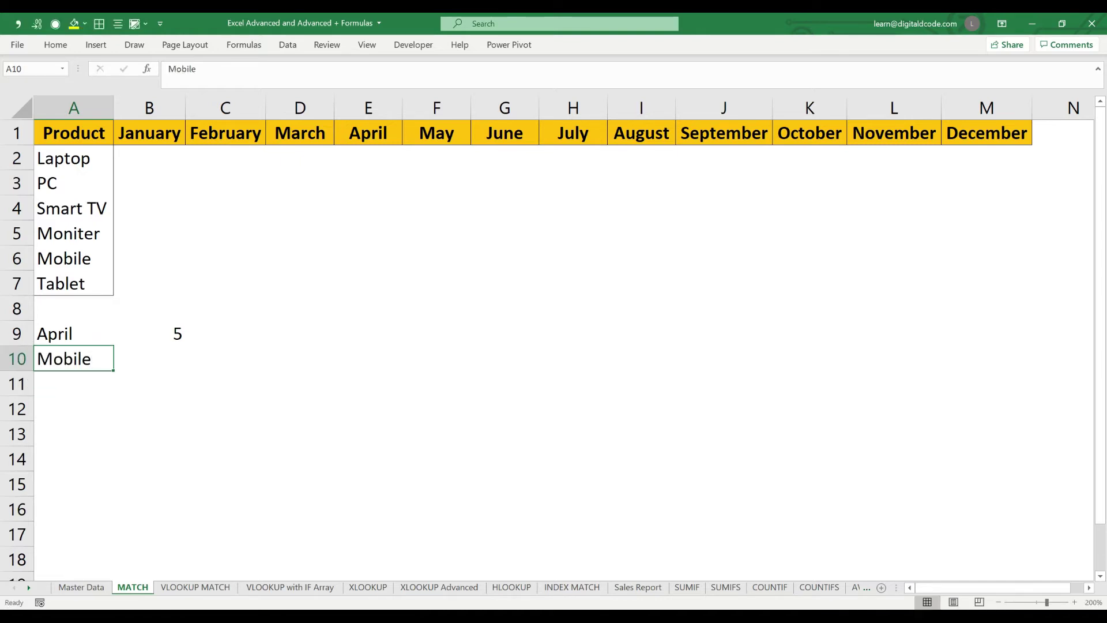
Step: In B10, enter a MATCH formula that finds A10 within the product list A2:A7 with exact match type 0
click(149, 358)
text(=mat)
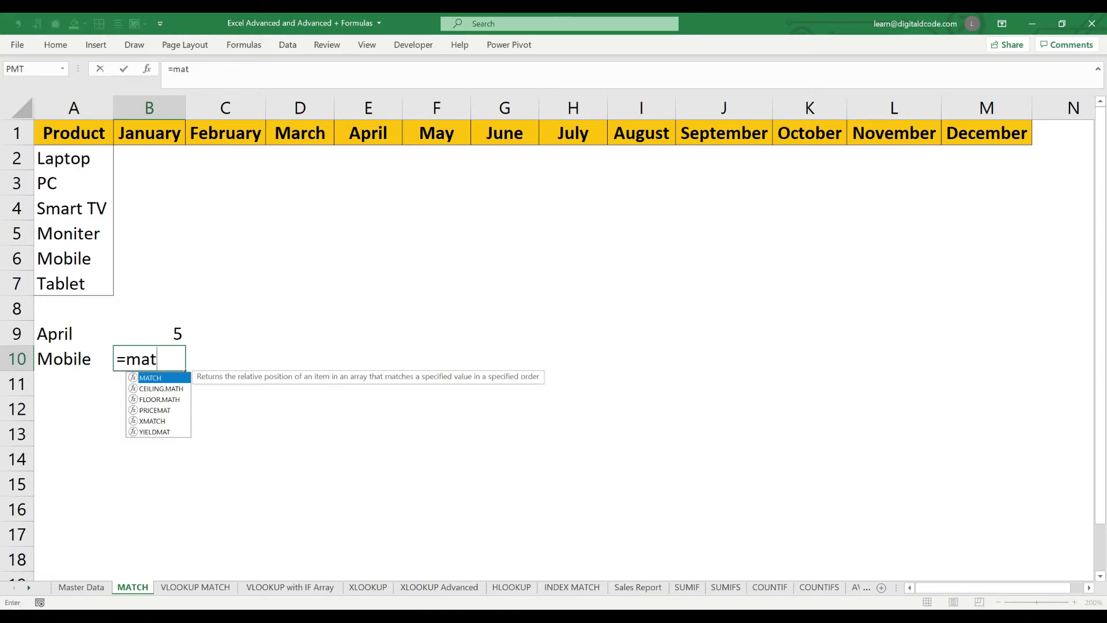
key(Tab)
click(74, 358)
text(,)
click(74, 133)
key(Down)
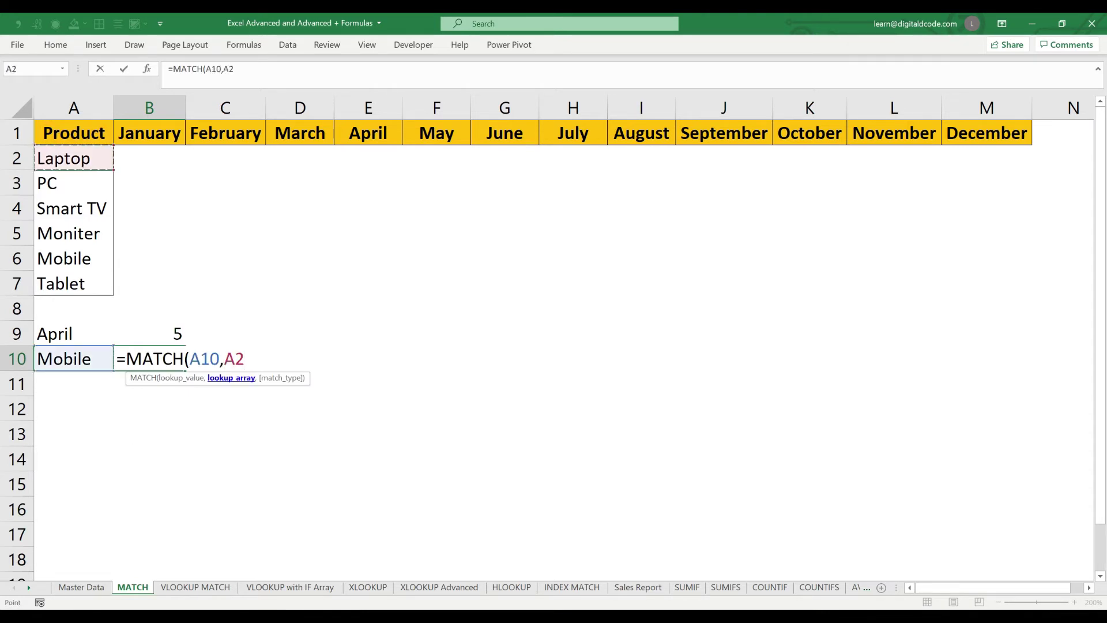
key(shift+Down)
key(shift+Down)
key(shift+Down)
key(shift+Down)
key(shift+Down)
key(shift+Down)
key(shift+Up)
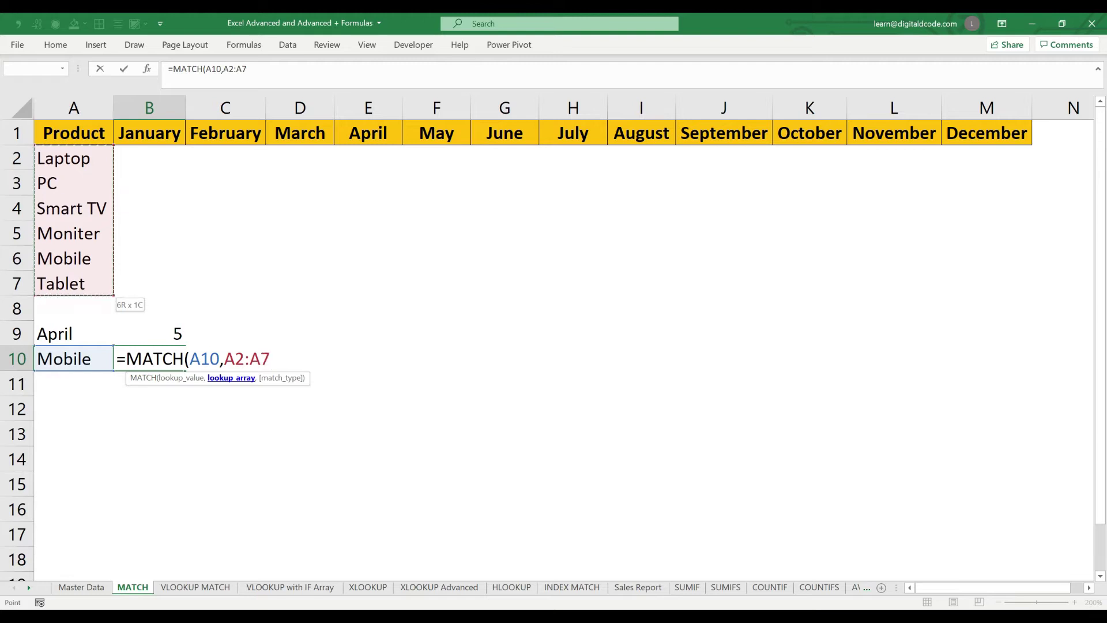
text(,)
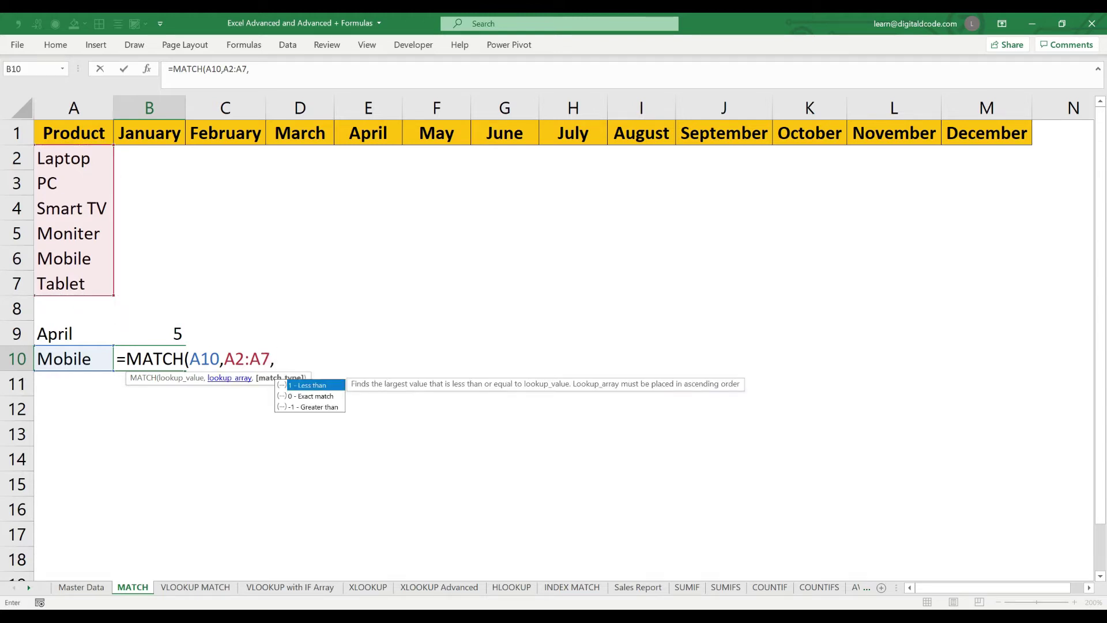
text(0))
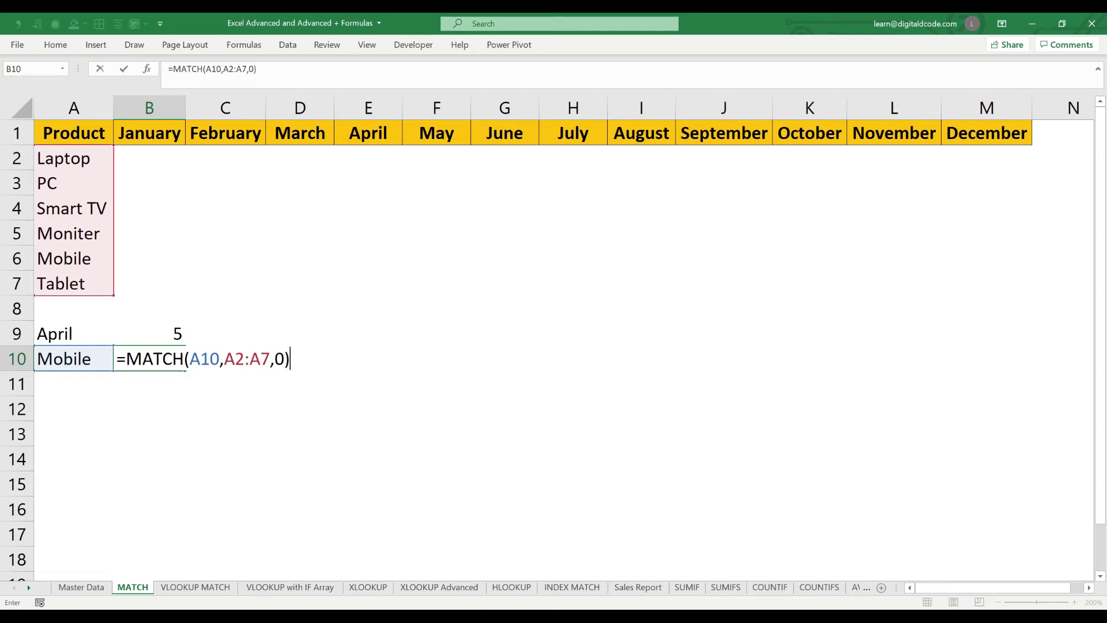
key(Return)
click(149, 358)
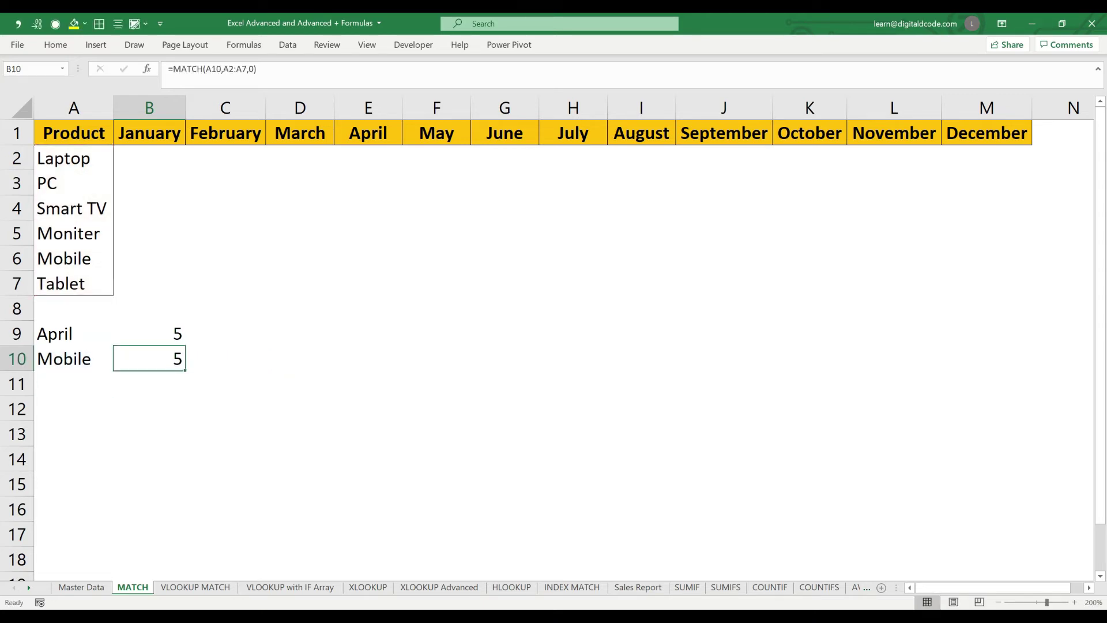
Step: Change the lookup product in A10 to PC and review the references of the MATCH formula in B10
click(73, 358)
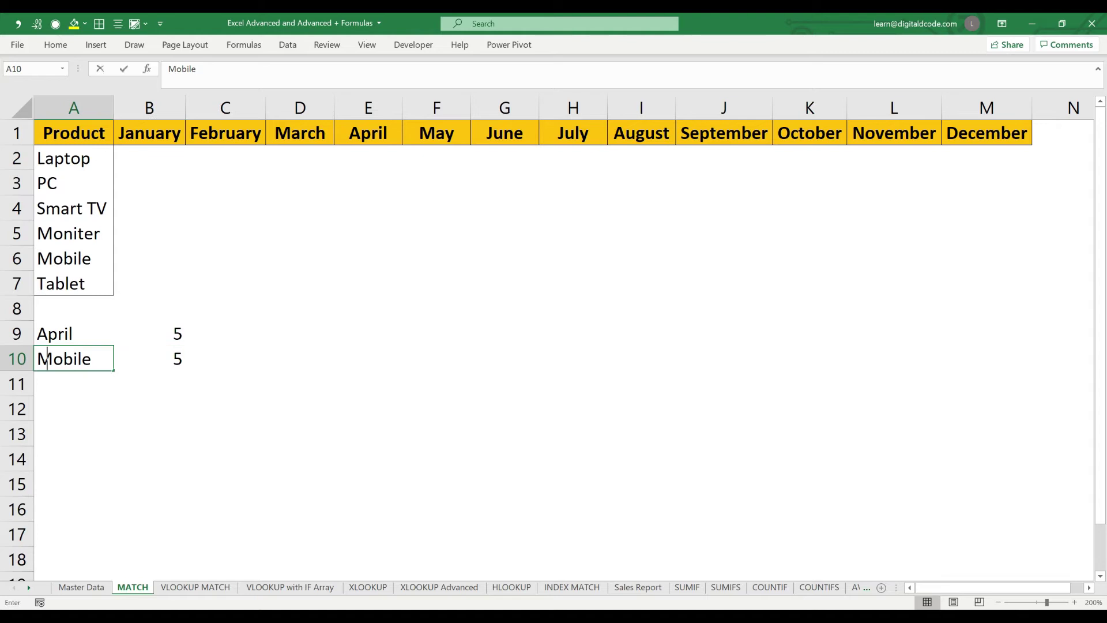
text(PC)
key(Return)
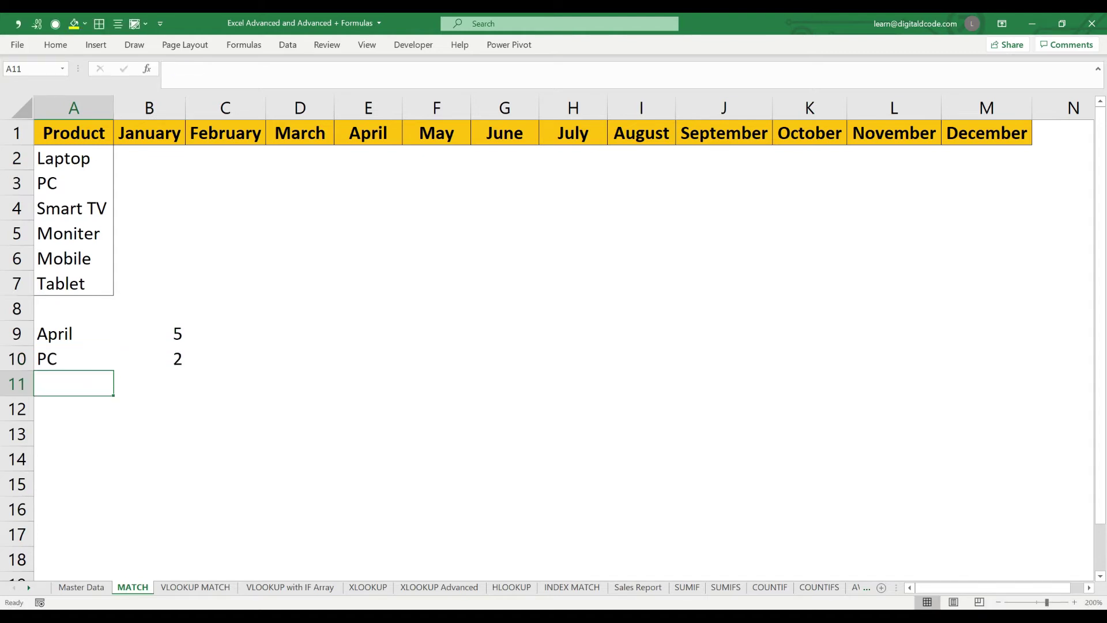
key(Up)
key(Right)
key(F2)
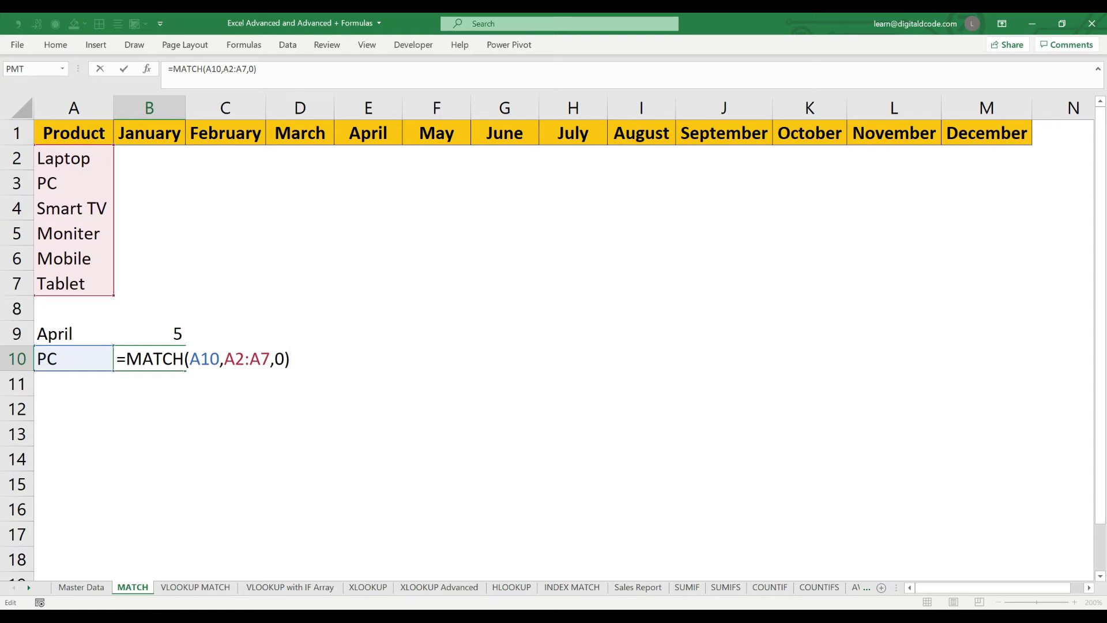
key(ctrl+Return)
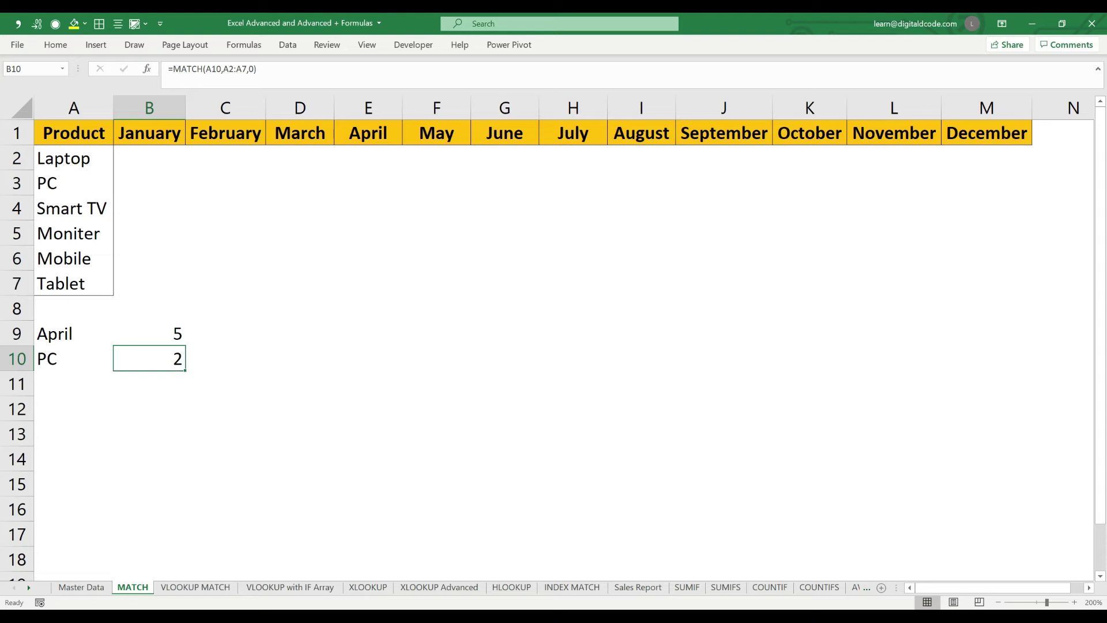
Step: Go to the VLOOKUP MATCH sheet and examine the January to December headers and the first product row
key(ctrl+Page_Down)
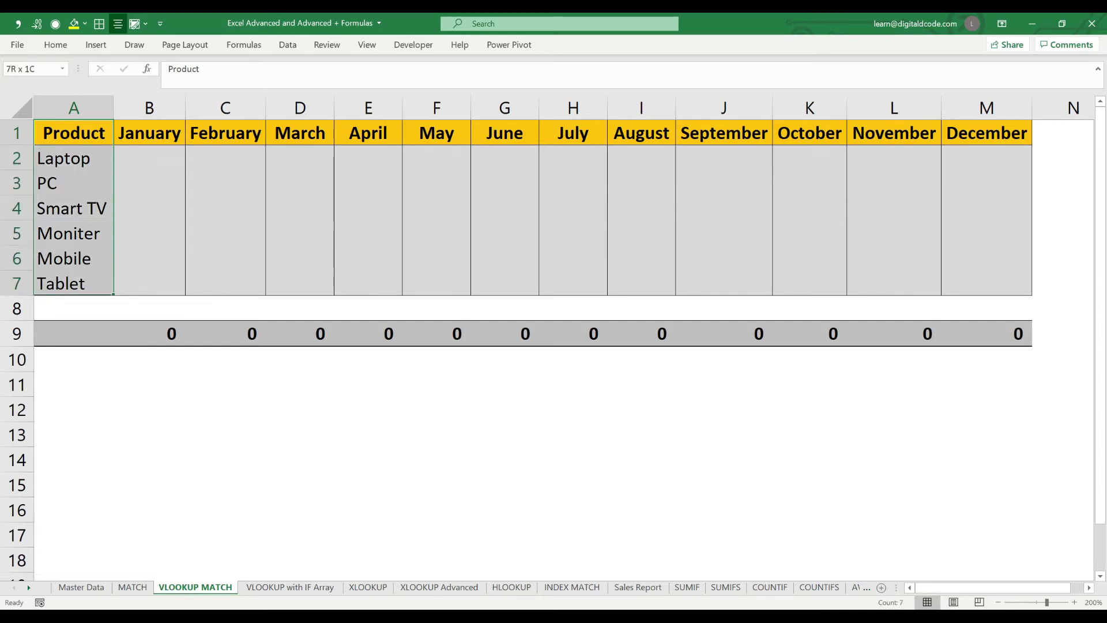
key(Right)
key(shift+Right)
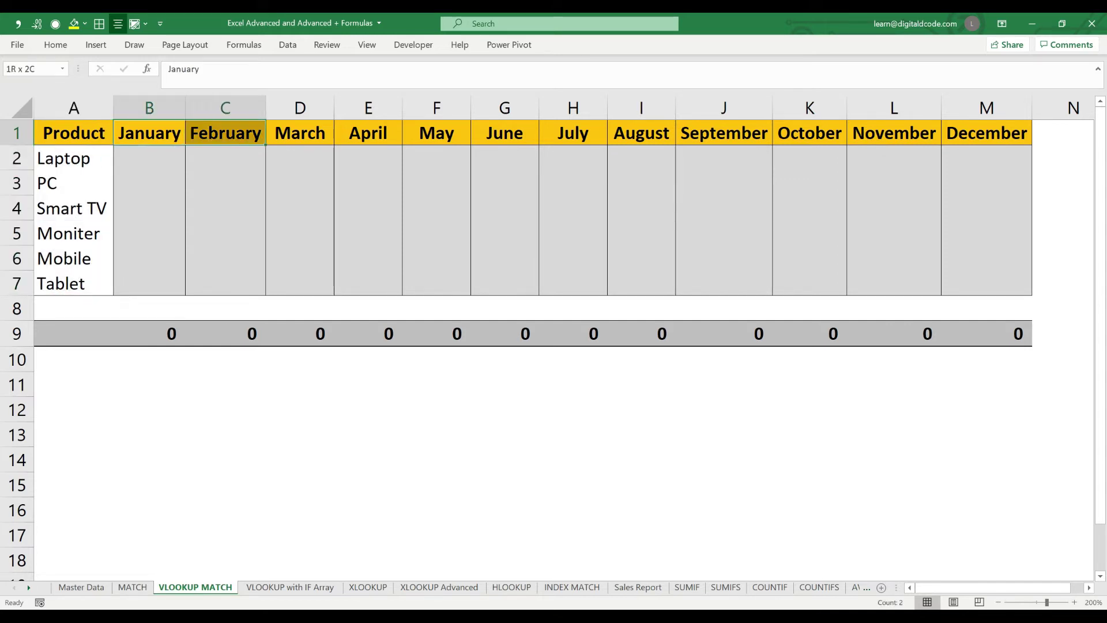
key(shift+Left)
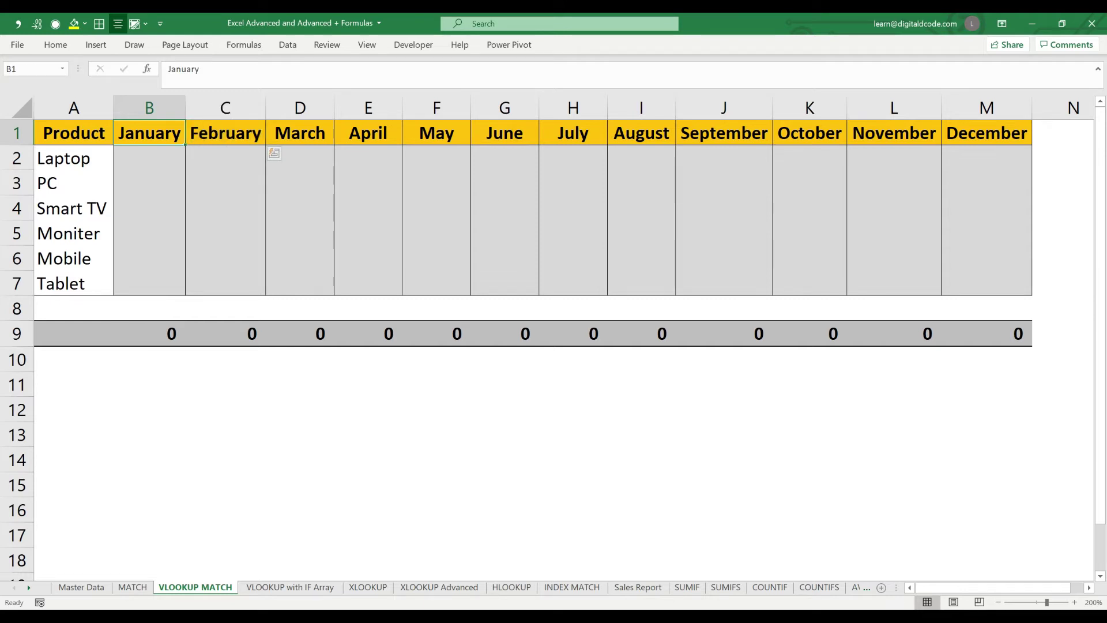
key(ctrl+shift+Right)
key(shift+Down)
key(shift+Up)
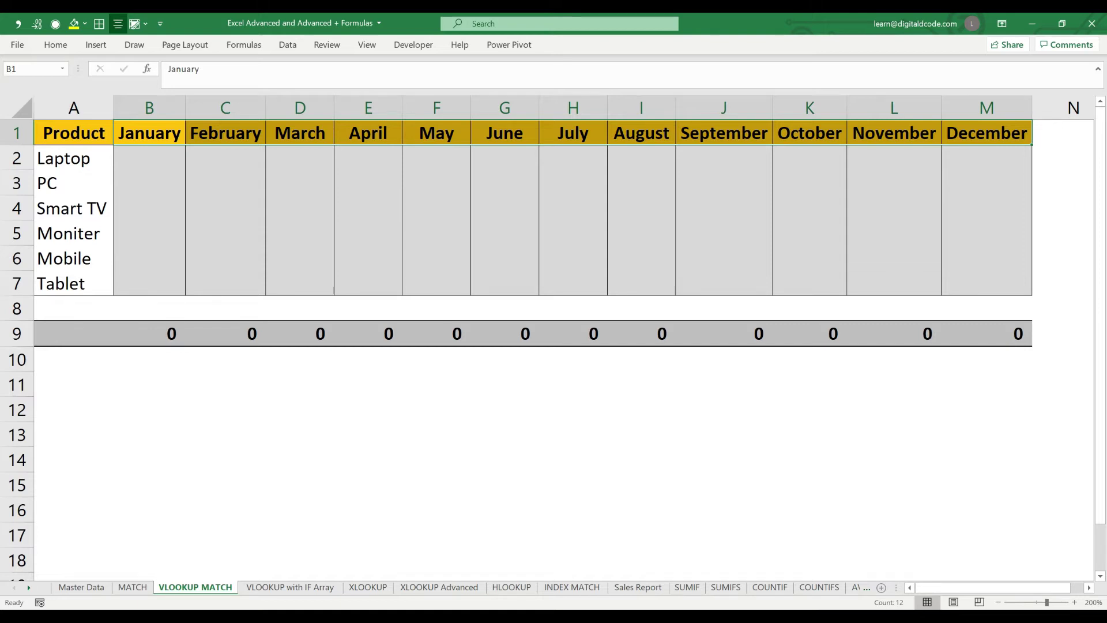
click(73, 158)
click(149, 158)
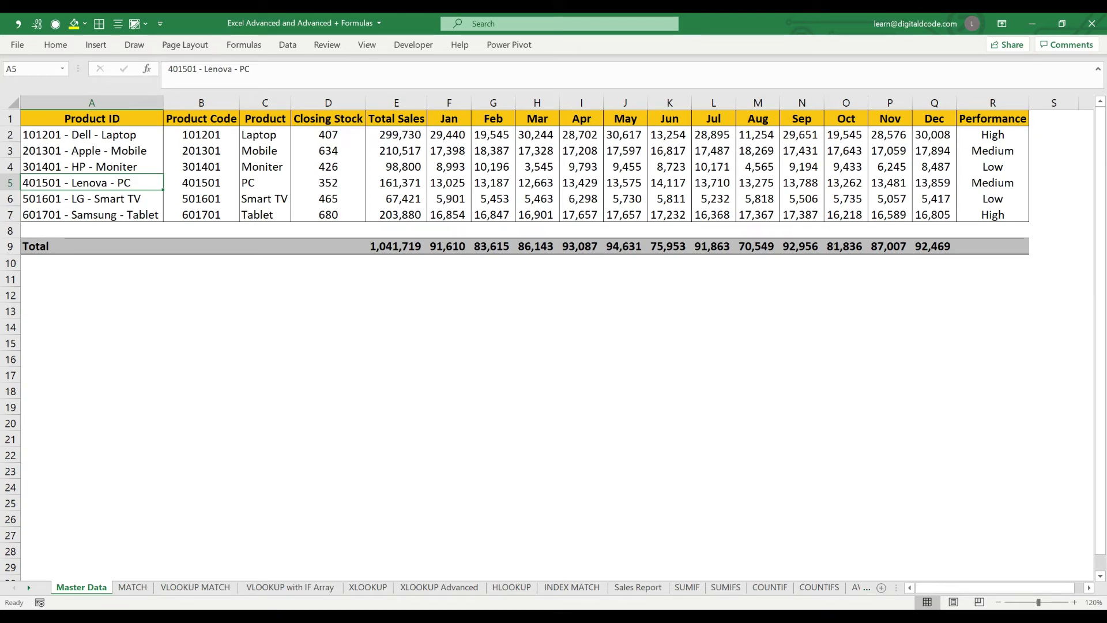
Step: Return from the Master Data sheet to VLOOKUP MATCH and examine the month header row and the February column
key(ctrl+Page_Down)
key(ctrl+Page_Down)
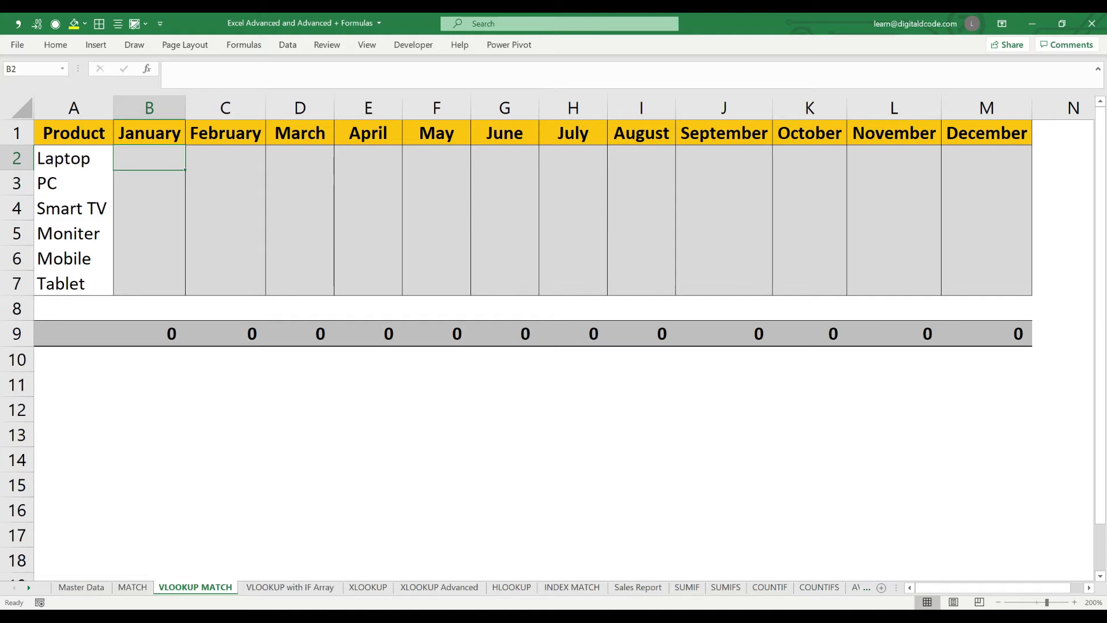
key(Right)
key(Up)
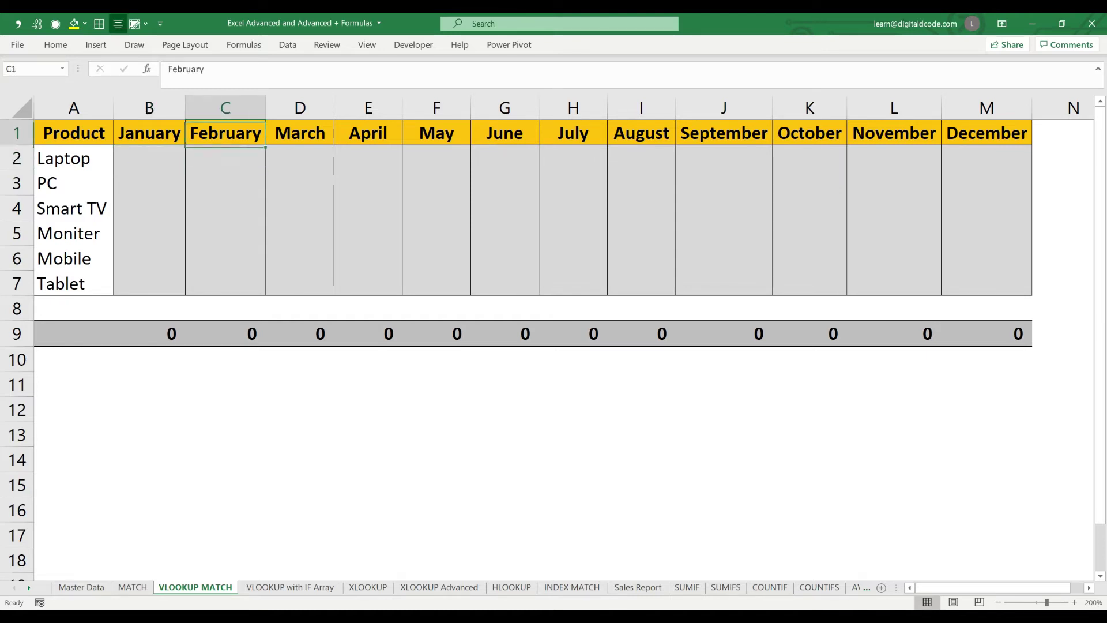
key(Left)
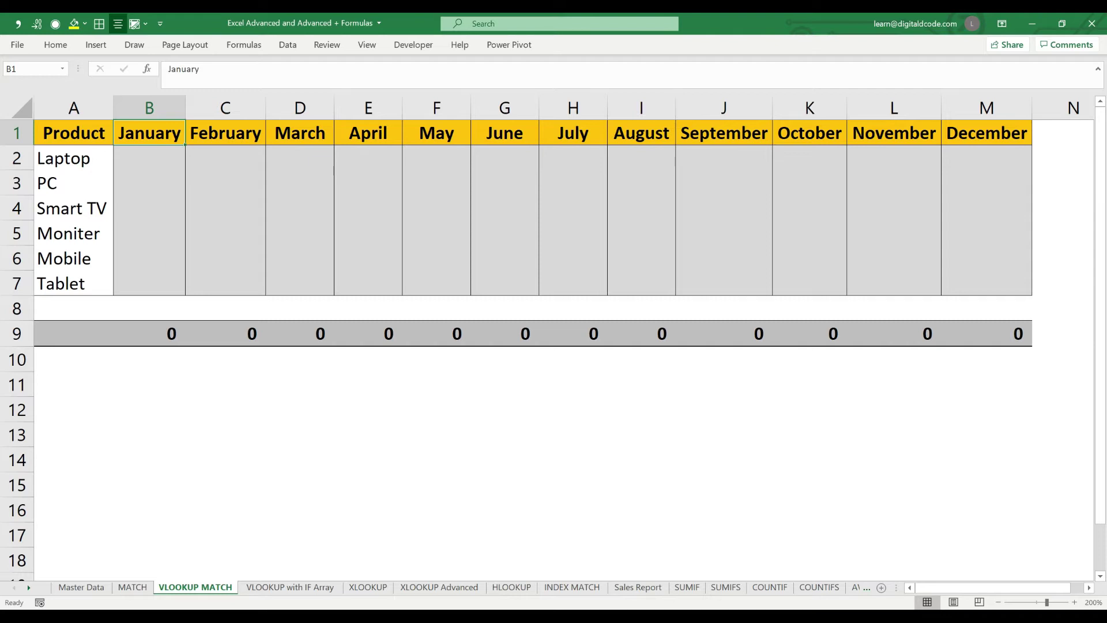
key(ctrl+shift+Right)
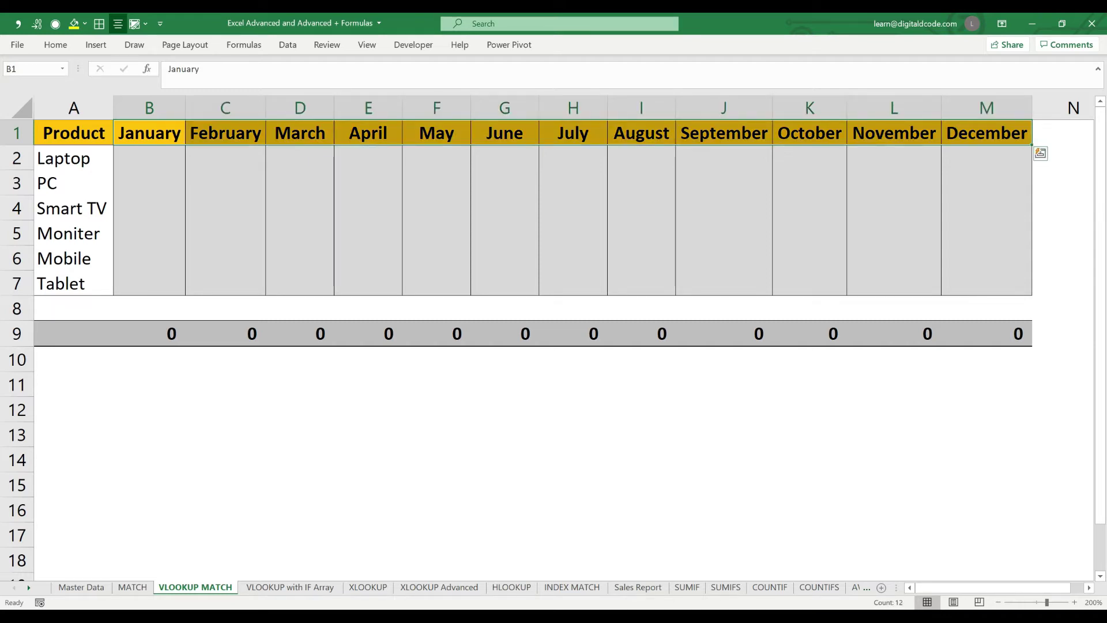
key(Right)
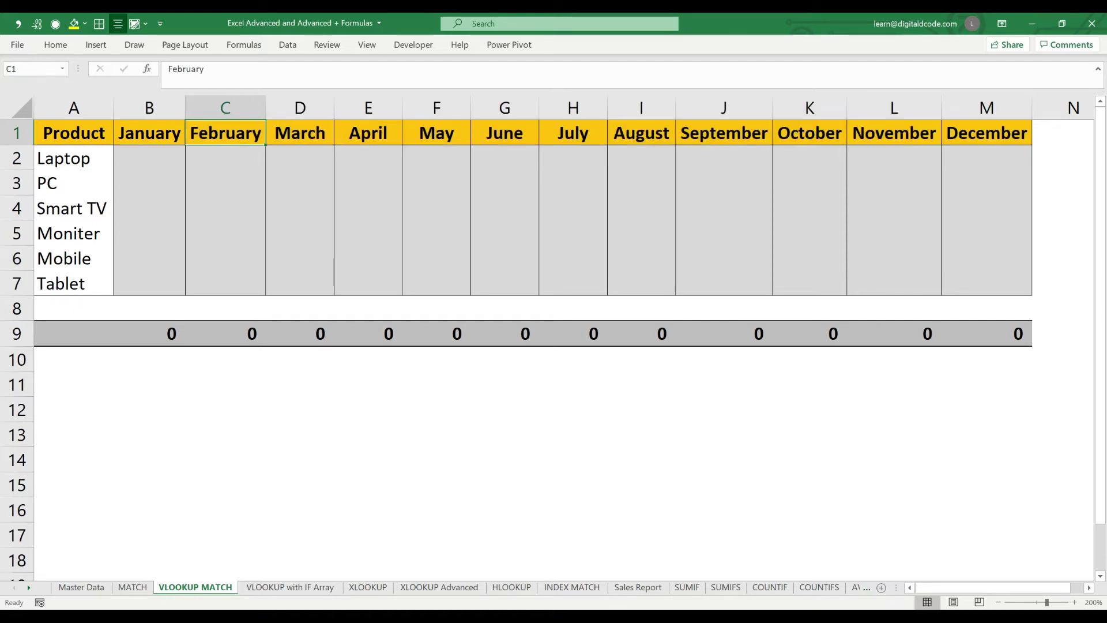
key(ctrl+space)
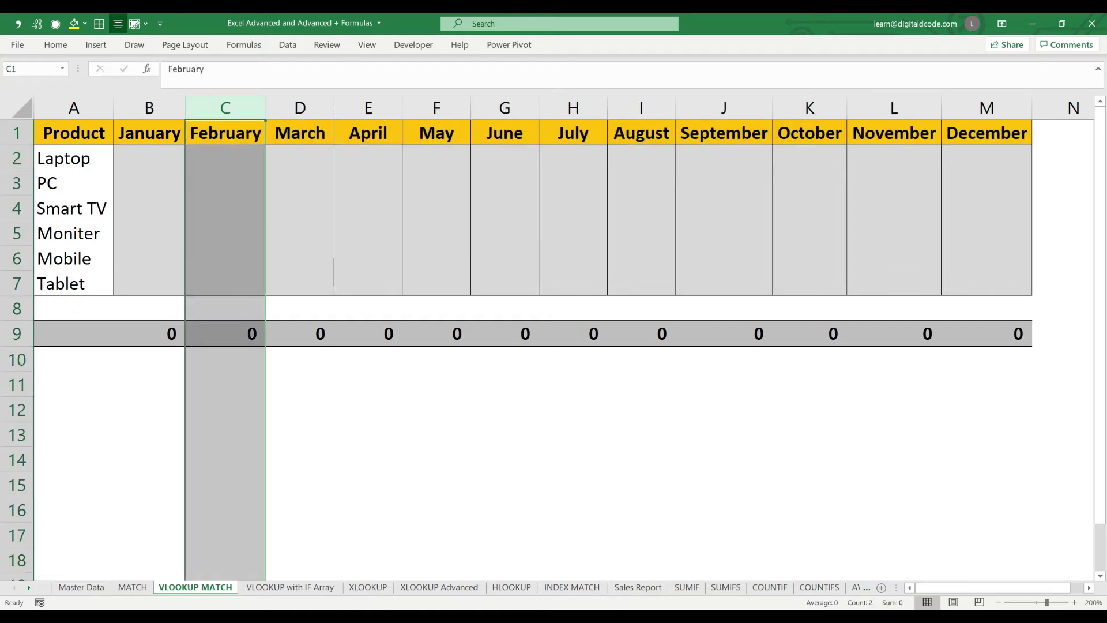
Step: Try to insert a copy of the February column before June, and undo the insertion
key(ctrl+c)
key(Right)
key(Right)
key(Right)
key(Right)
key(ctrl+space)
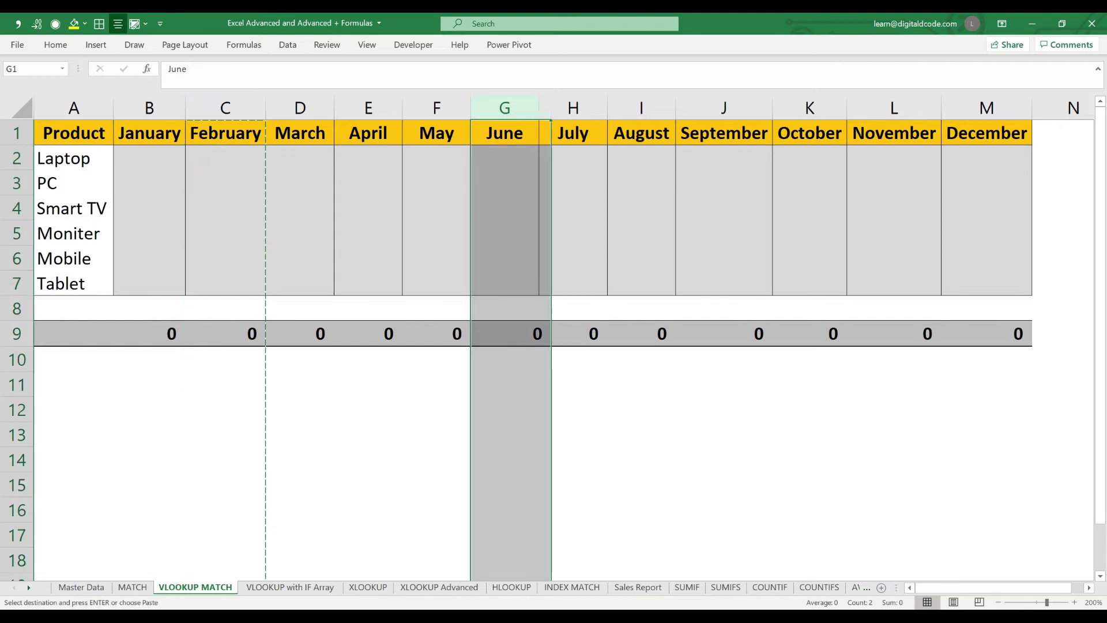
key(ctrl+shift+equal)
key(Right)
key(Right)
key(Right)
key(Right)
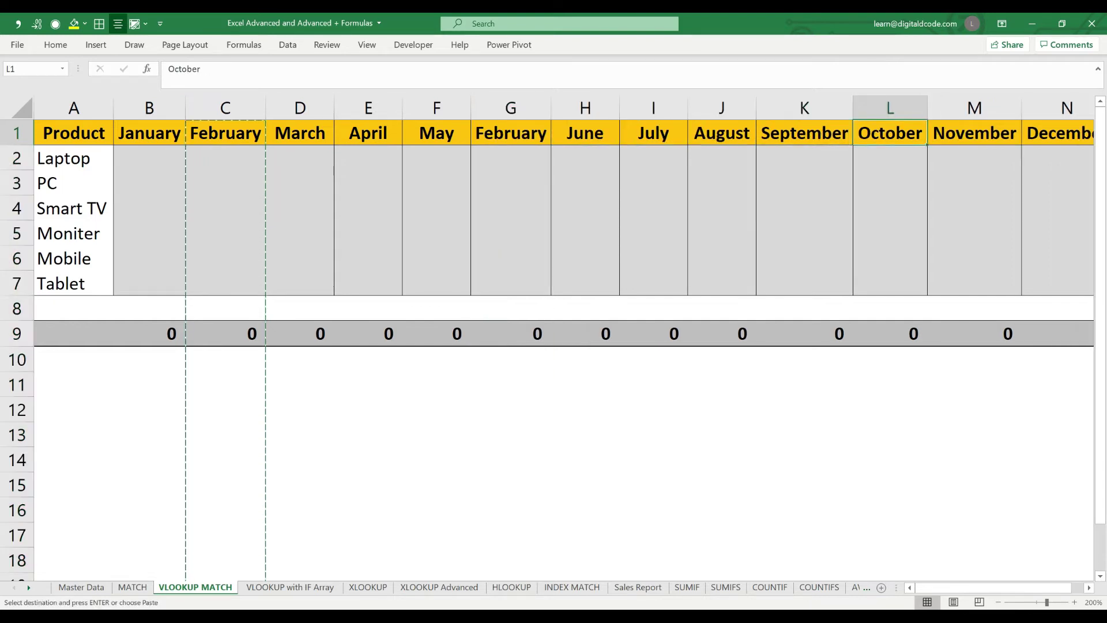
key(ctrl+z)
Step: Move the February column so it sits between June and July
key(Home)
key(Right)
key(Right)
key(Right)
key(Left)
key(ctrl+space)
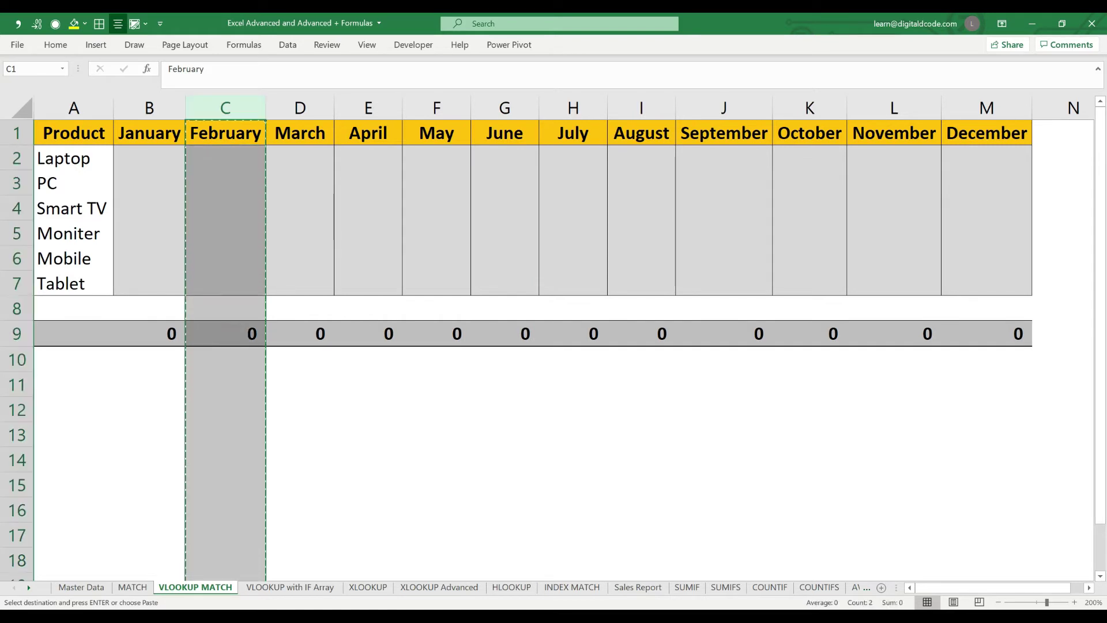
key(Right)
key(Right)
key(Right)
key(Right)
key(Right)
key(ctrl+space)
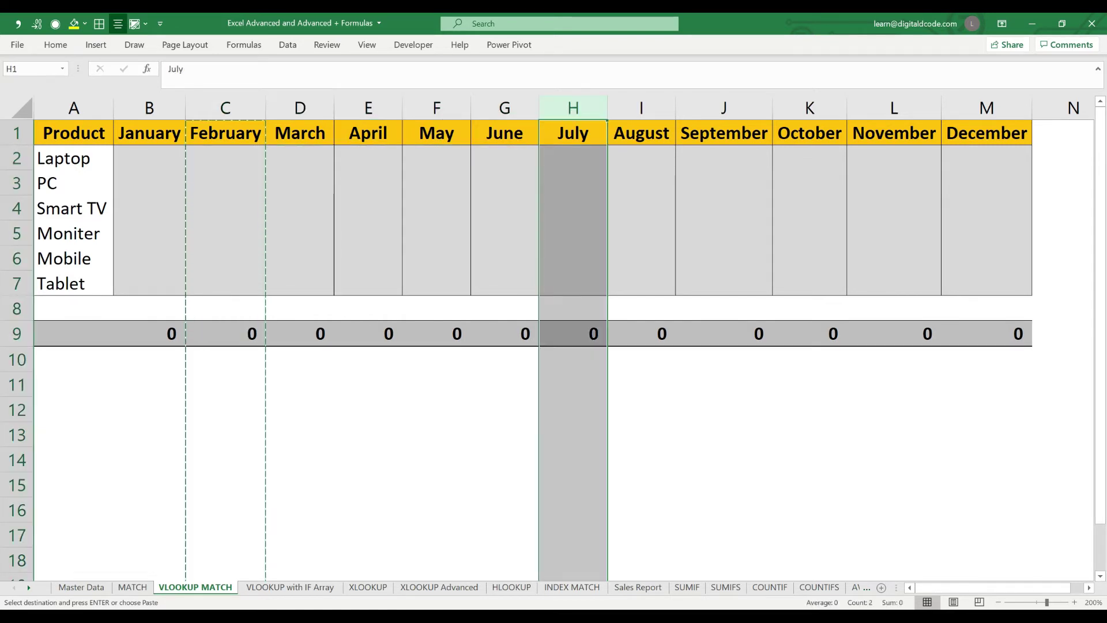
key(ctrl+plus)
Step: Move the December column so it sits between April and May
key(ctrl+Right)
key(ctrl+space)
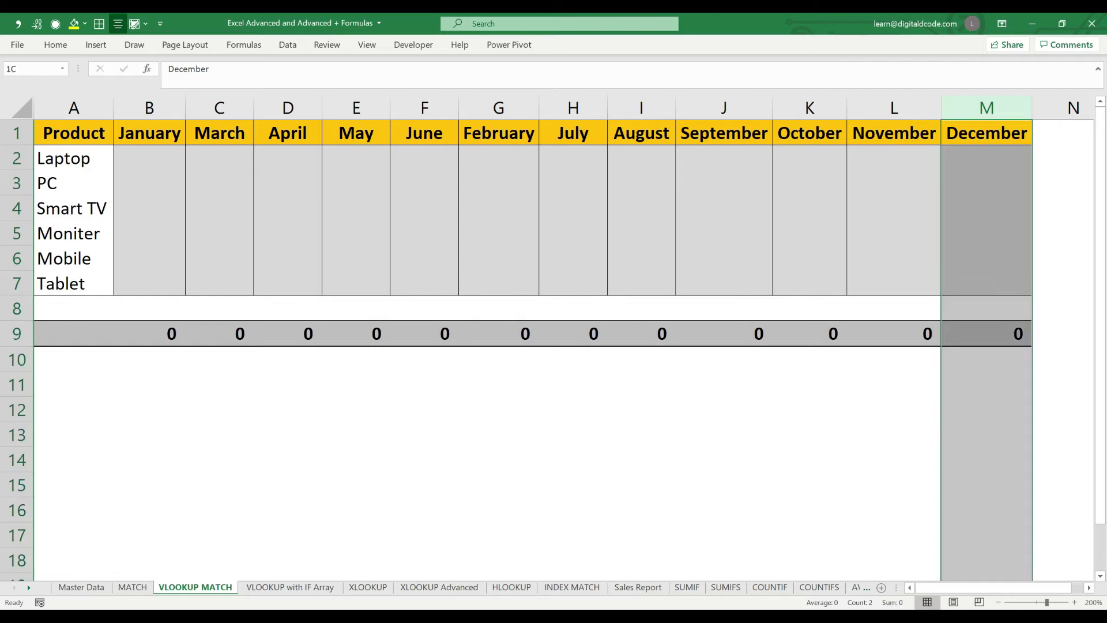
key(ctrl+x)
key(Left)
key(Left)
key(Left)
key(Left)
key(Left)
key(Left)
key(Left)
key(Left)
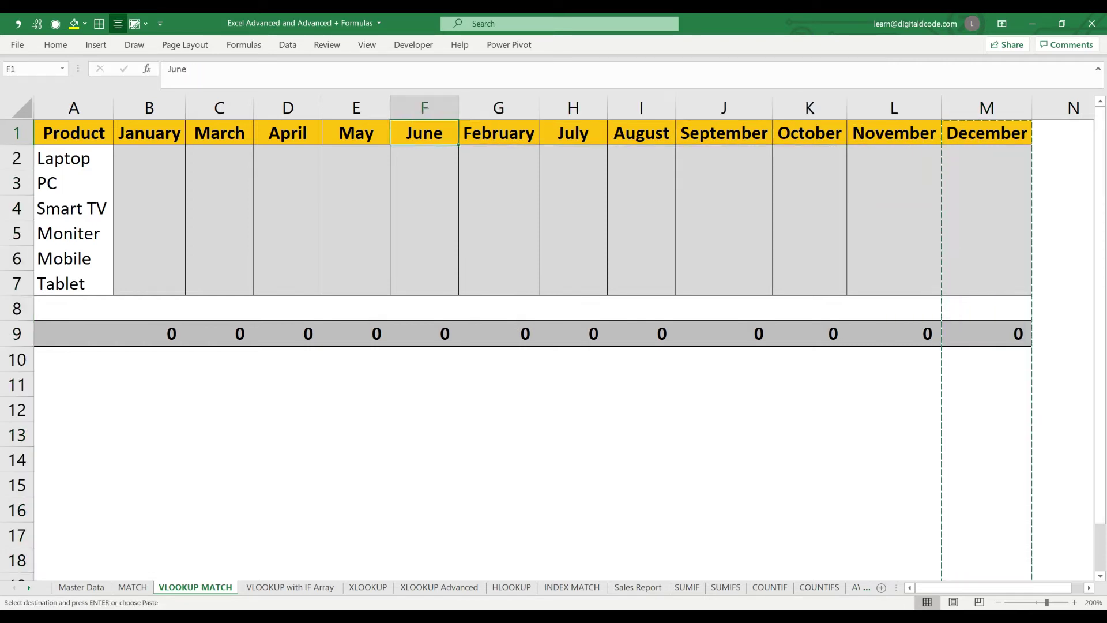
key(ctrl+space)
key(ctrl+plus)
Step: Move the March column so it sits between July and August
key(Left)
key(Left)
key(Left)
key(ctrl+space)
key(Right)
key(ctrl+space)
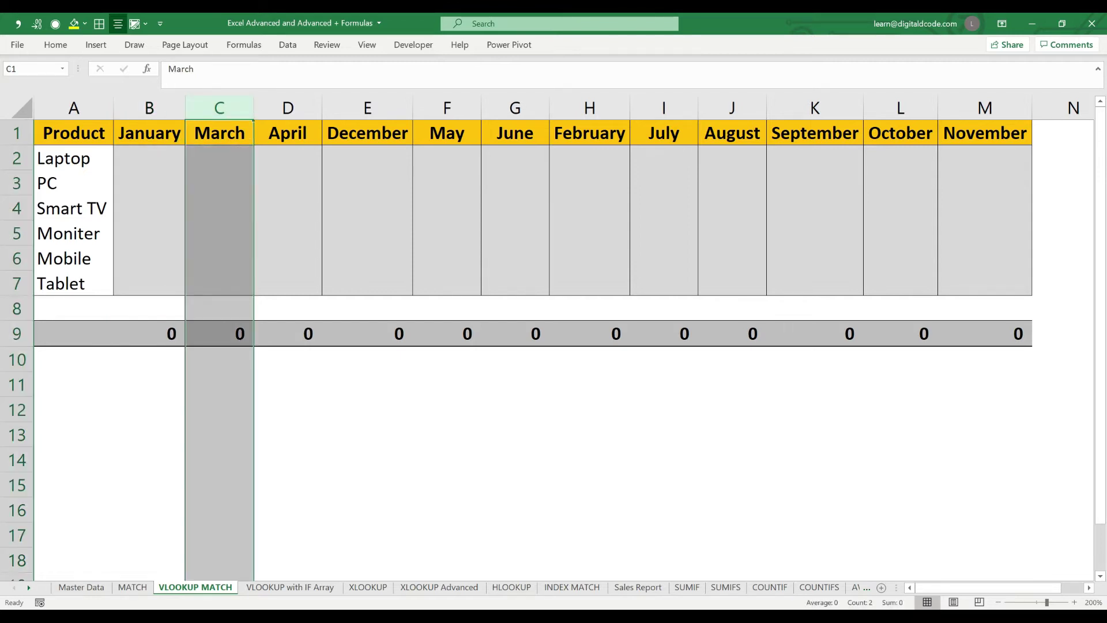
key(ctrl+x)
key(Right)
key(Right)
key(Right)
key(Right)
key(Right)
key(Right)
key(Right)
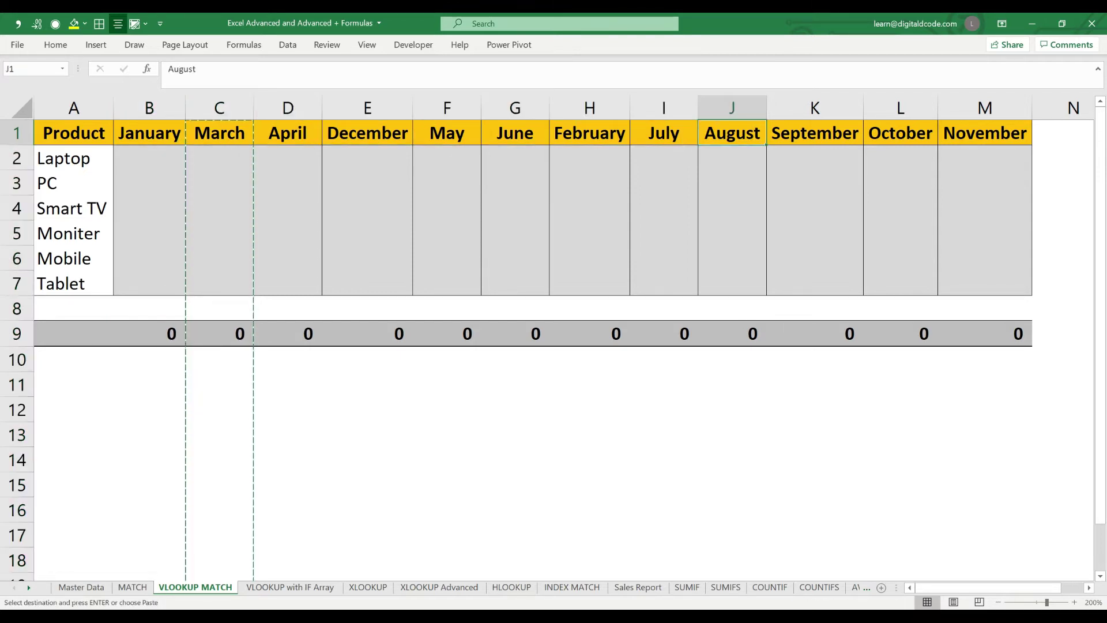
key(ctrl+space)
key(ctrl+shift+plus)
Step: Move the November column so it sits between July and March
key(Right)
key(Right)
key(Right)
key(Right)
key(ctrl+space)
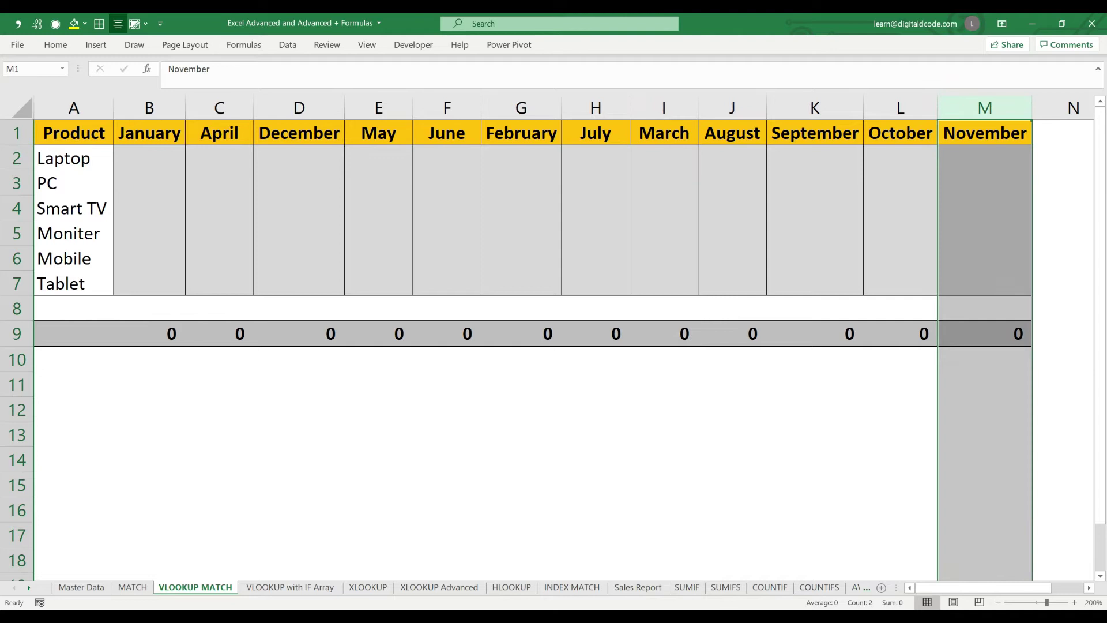
key(ctrl+x)
key(Left)
key(Left)
key(Left)
key(Left)
key(ctrl+space)
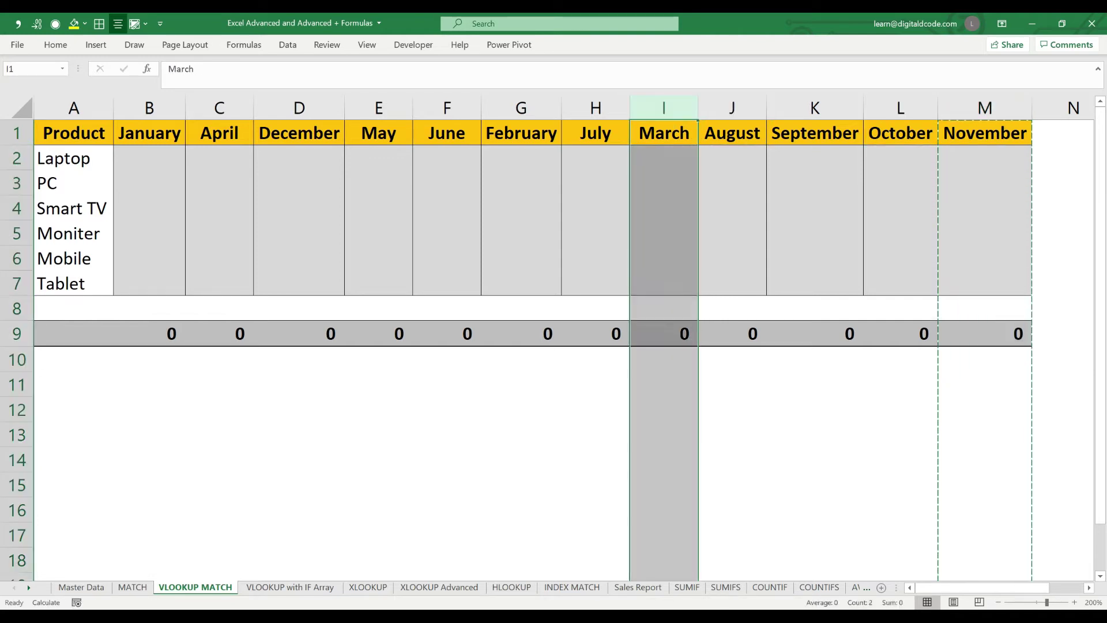
key(ctrl+shift+plus)
Step: Examine how product and month headers meet, using Laptop with January at B2 and PC with December at D3
key(ctrl+Home)
key(Right)
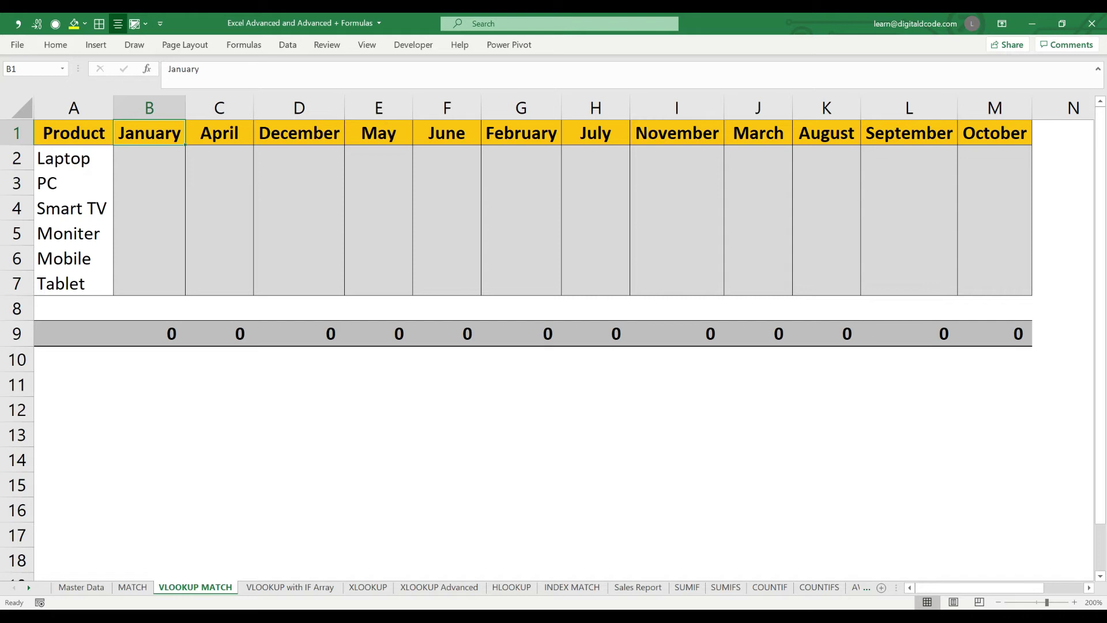
click(148, 157)
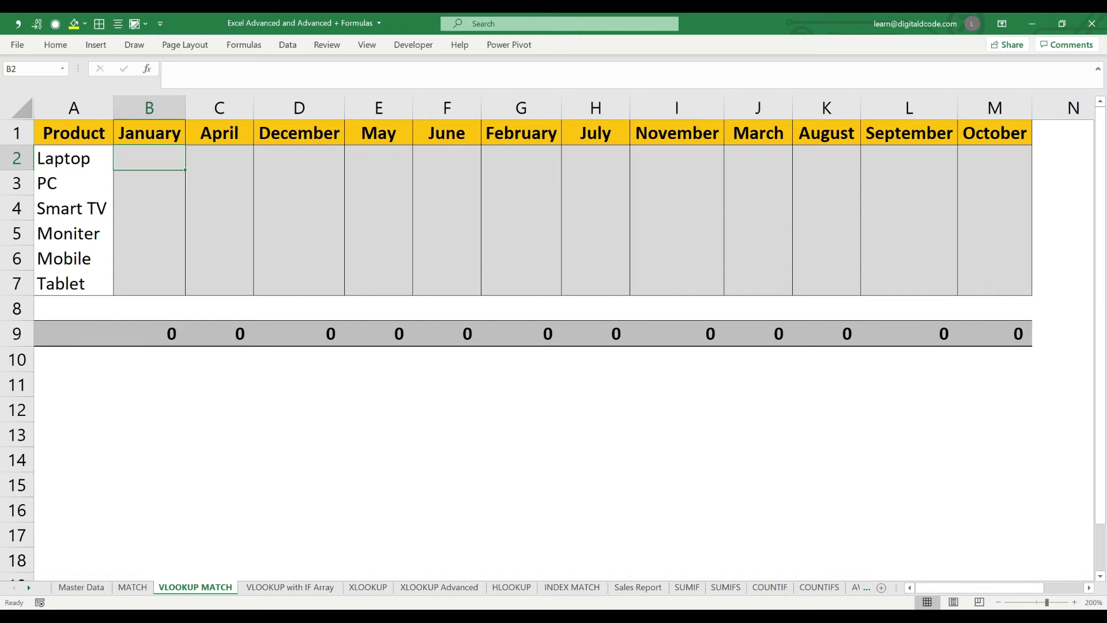
click(73, 158)
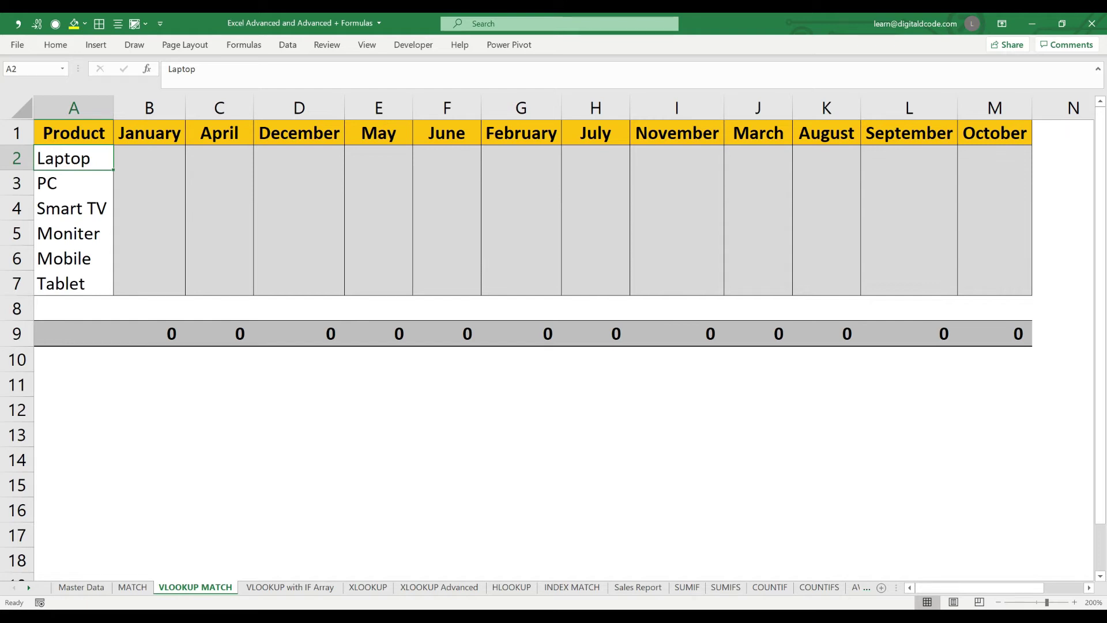
click(149, 133)
ctrl+click(74, 158)
ctrl+click(148, 158)
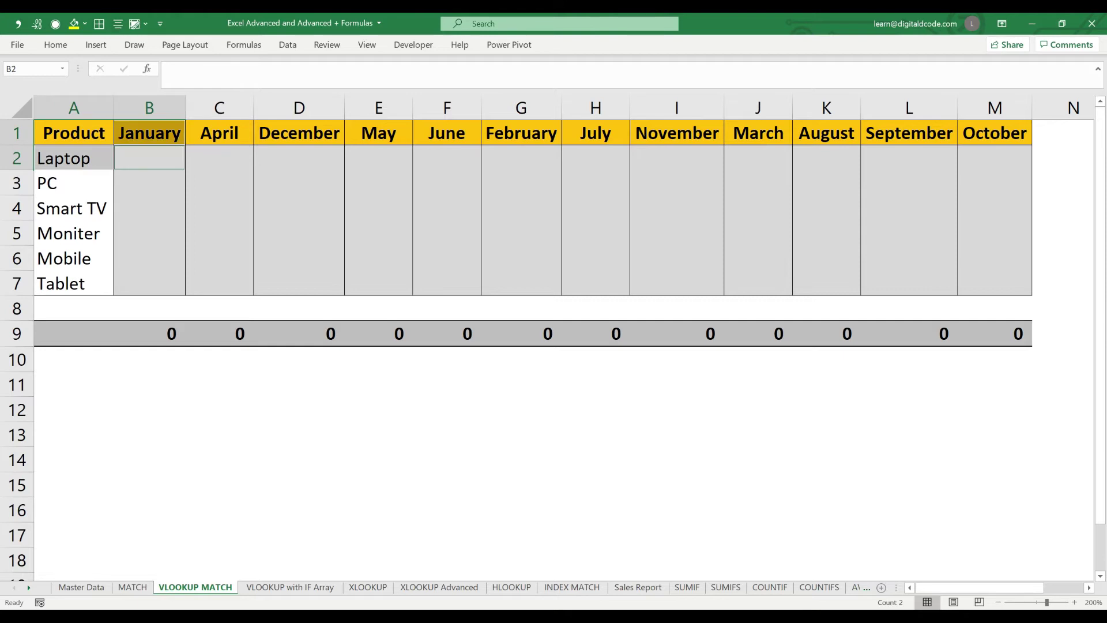
click(74, 183)
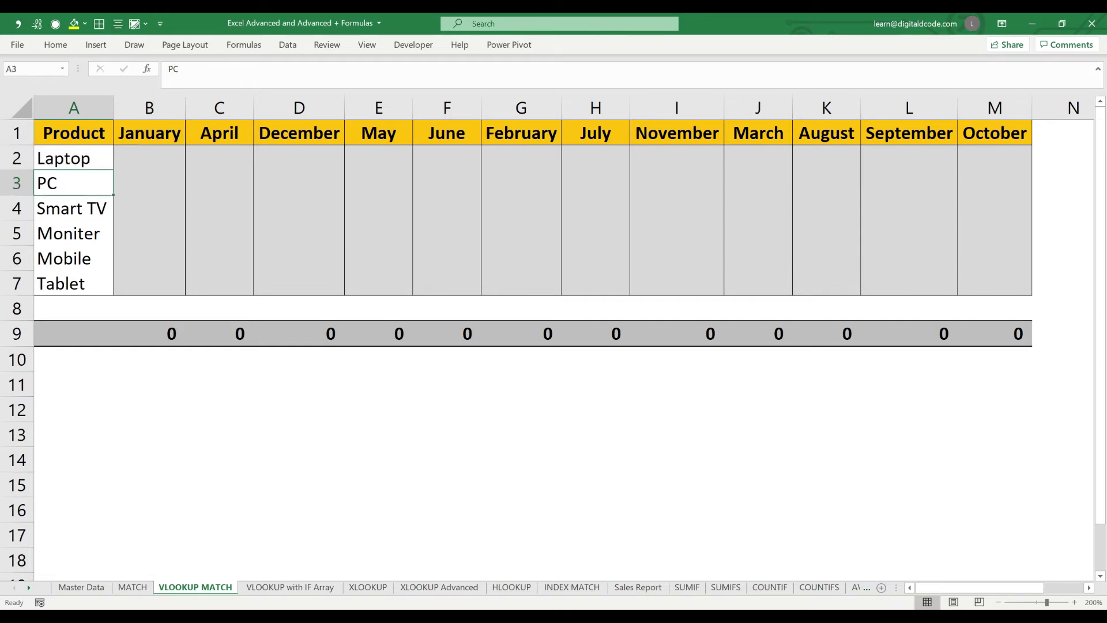
ctrl+click(298, 133)
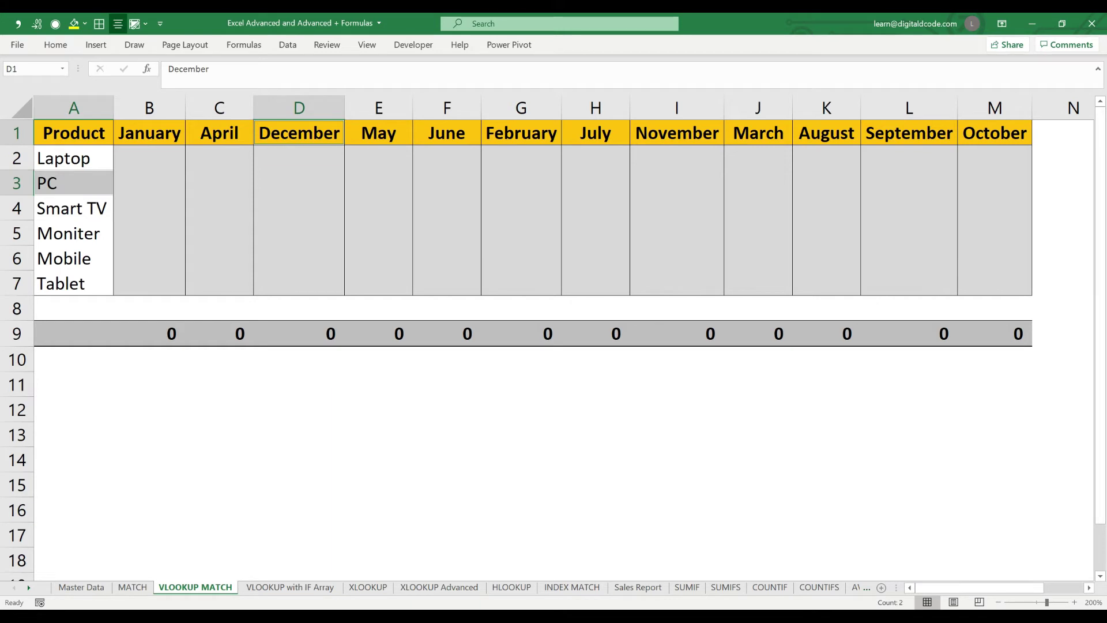
ctrl+click(299, 183)
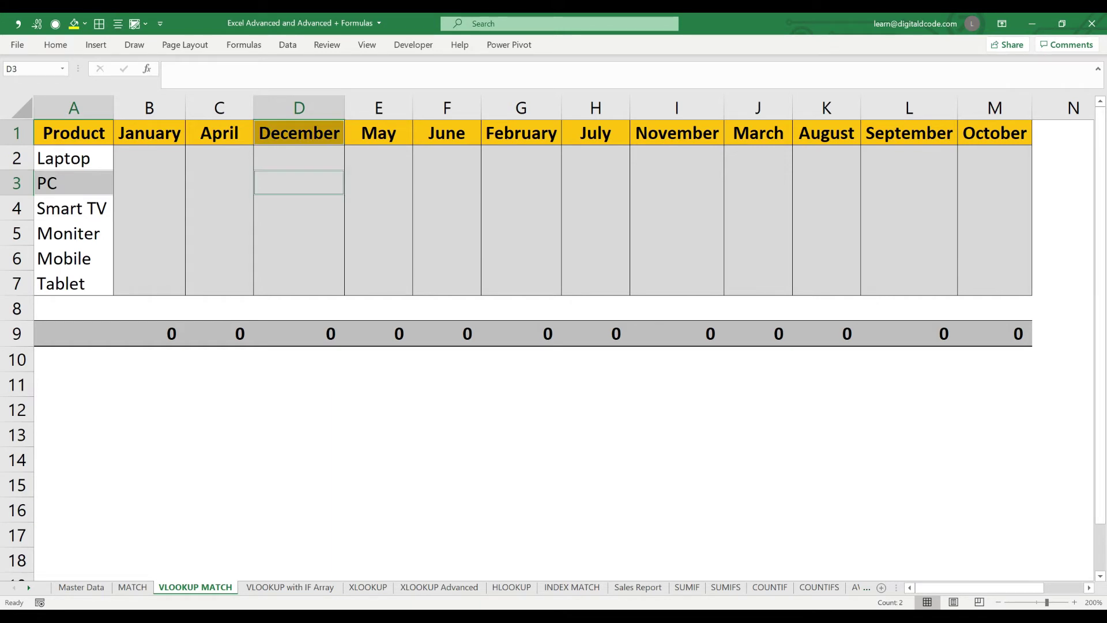
Step: In B2, enter a VLOOKUP of A2 in 'Master Data'!$C$1:$Q$7 with column index 4 and exact match 0
click(149, 158)
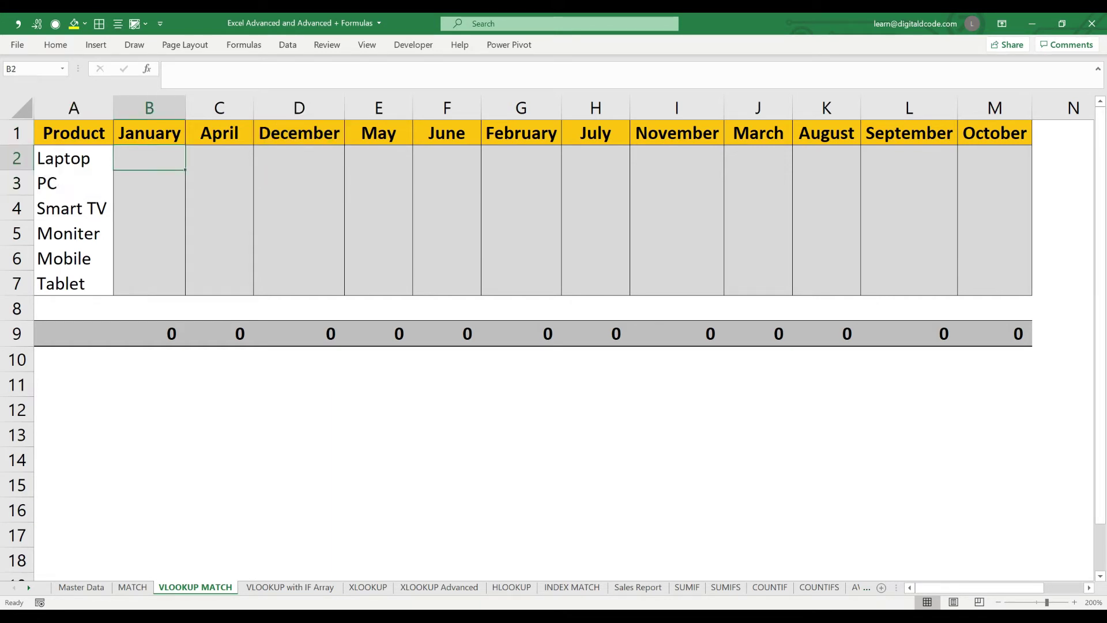
text(=VLOOKUP()
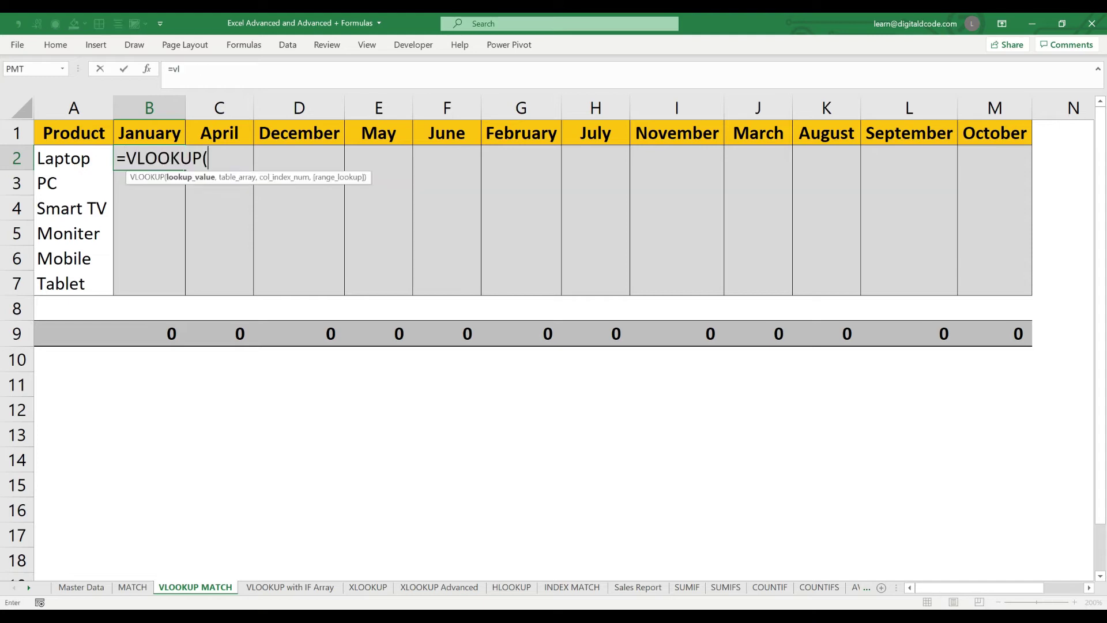
click(73, 158)
text(,)
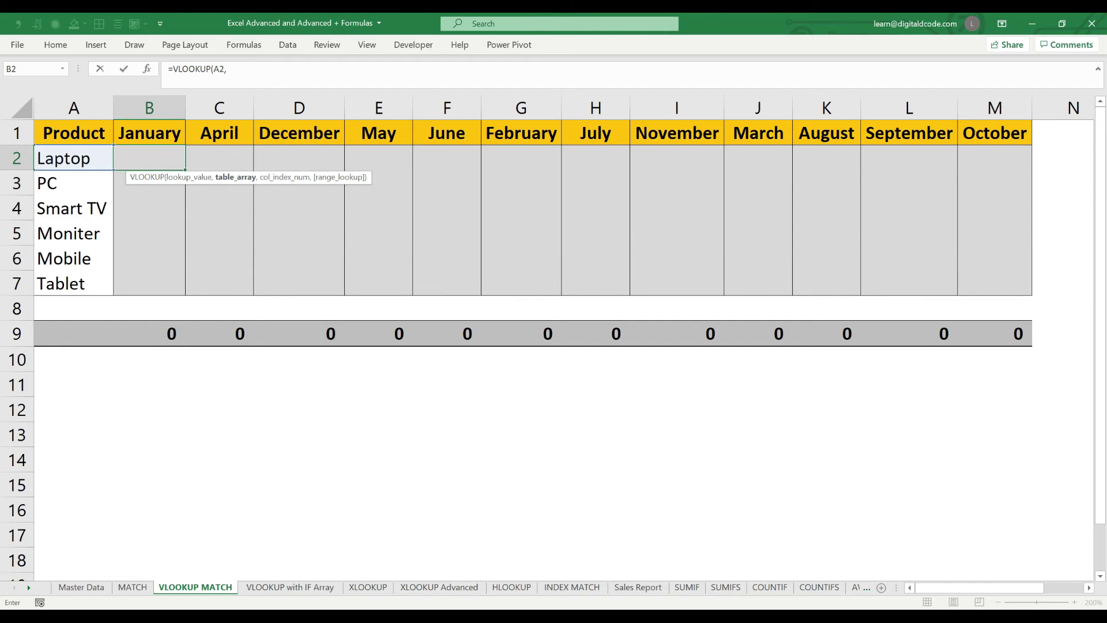
key(ctrl+Page_Up)
key(ctrl+Page_Up)
click(265, 118)
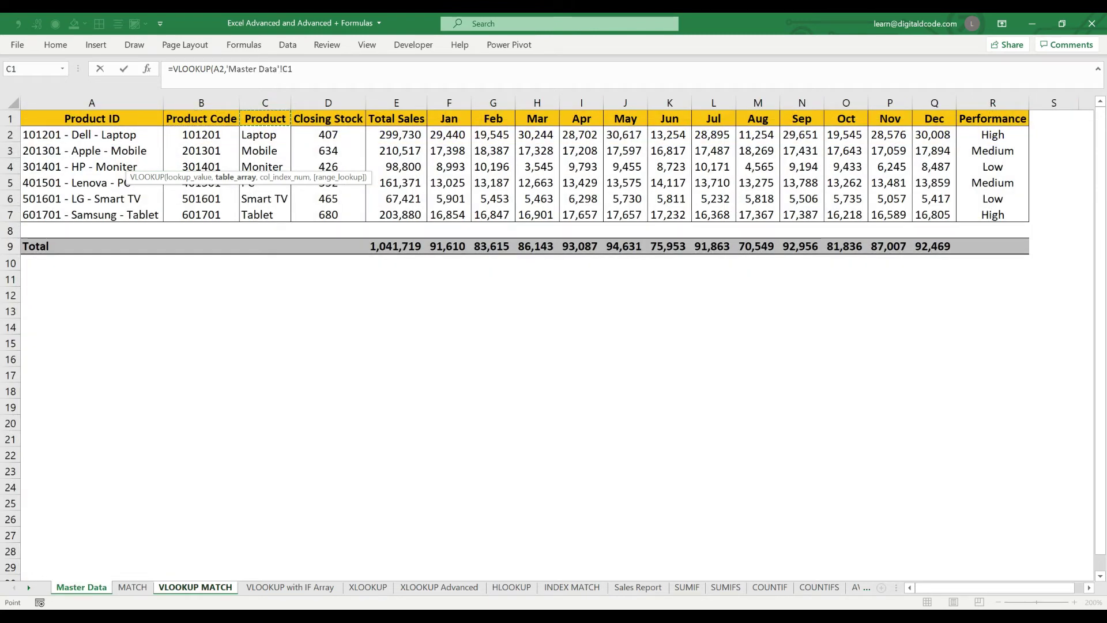
key(ctrl+space)
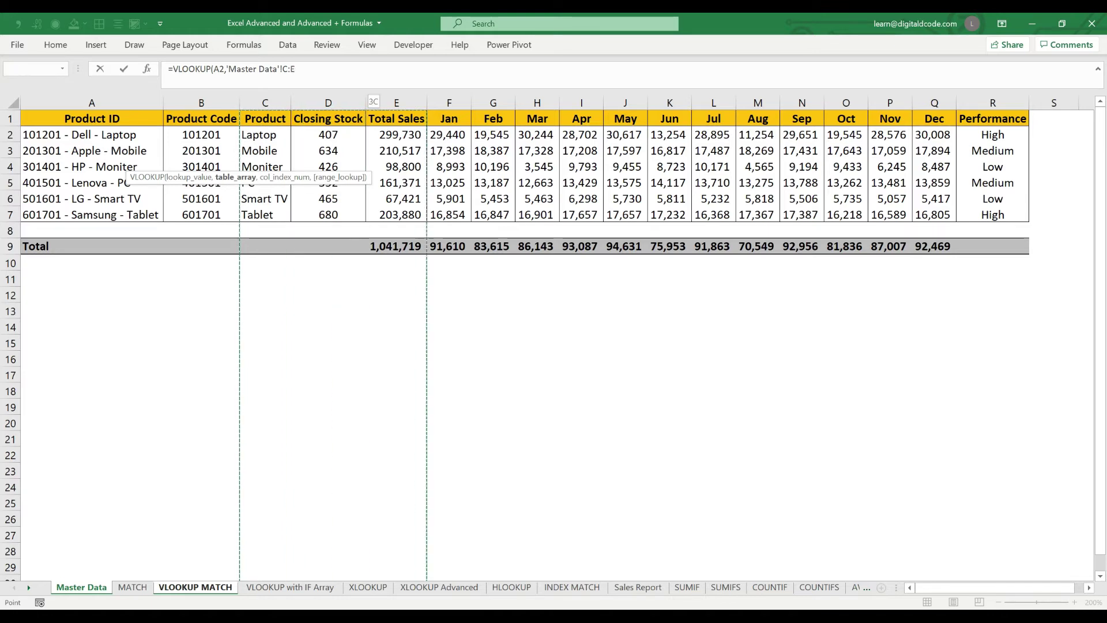
drag(265, 119, 934, 216)
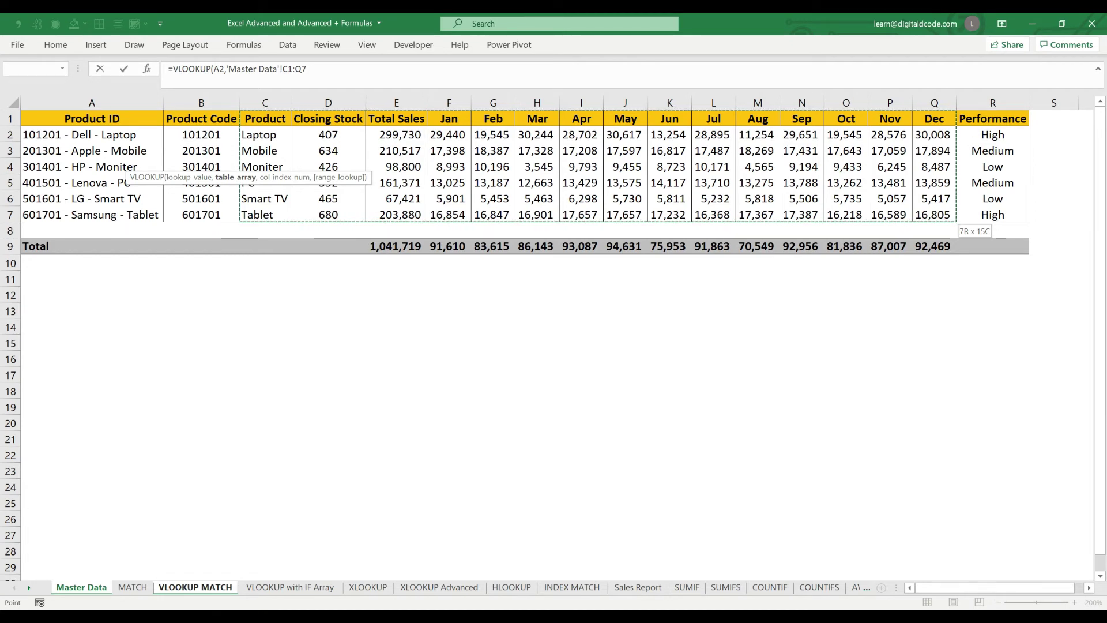
key(F4)
text(,)
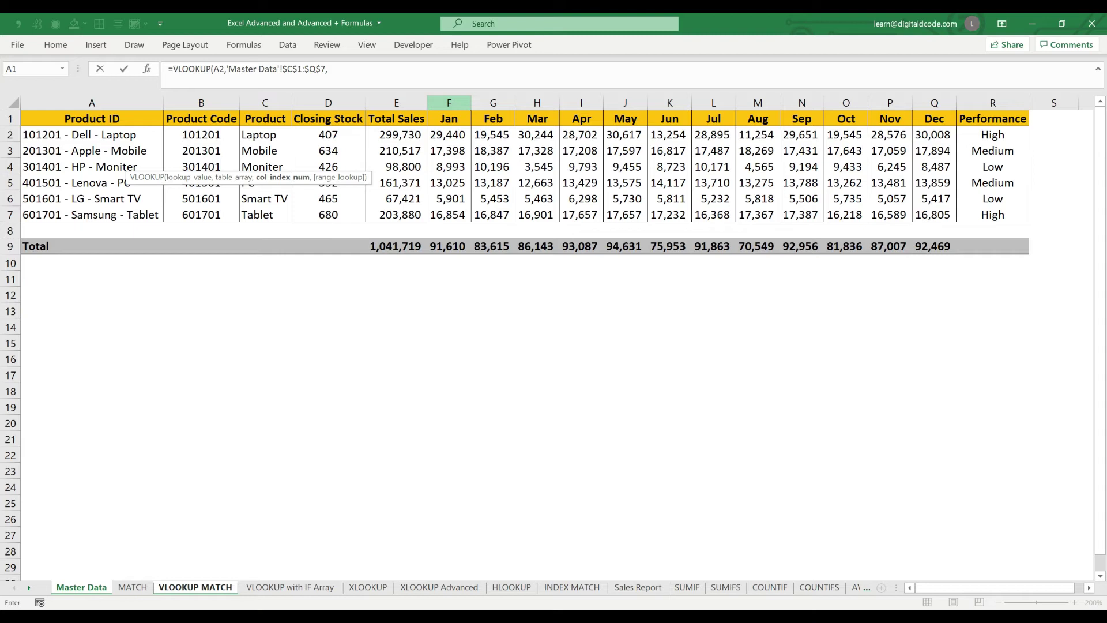
text(,0))
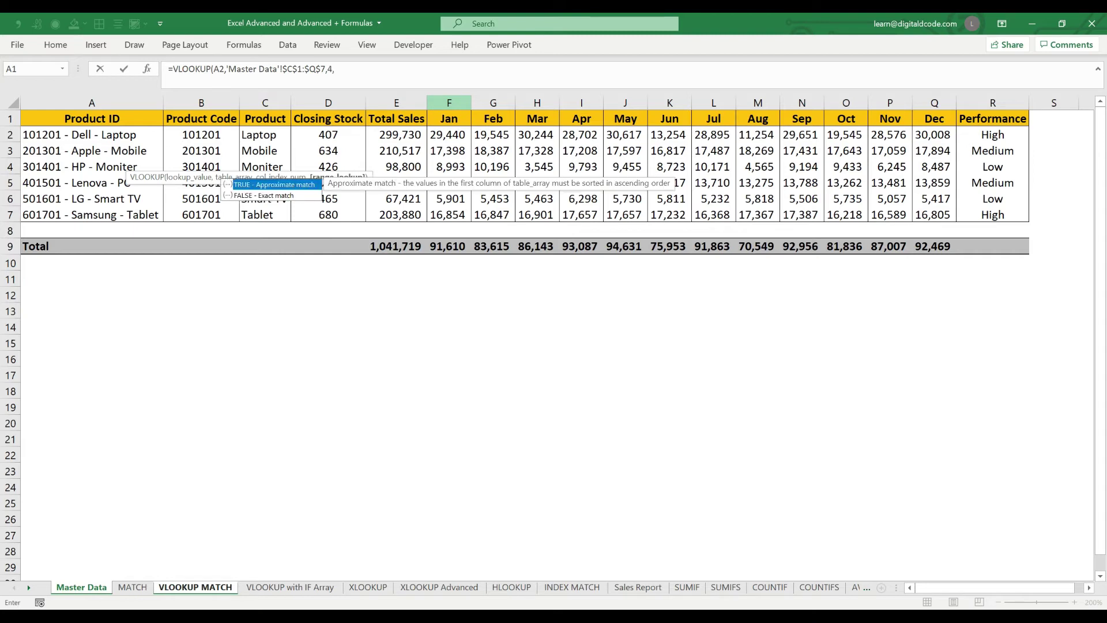
key(ctrl+Return)
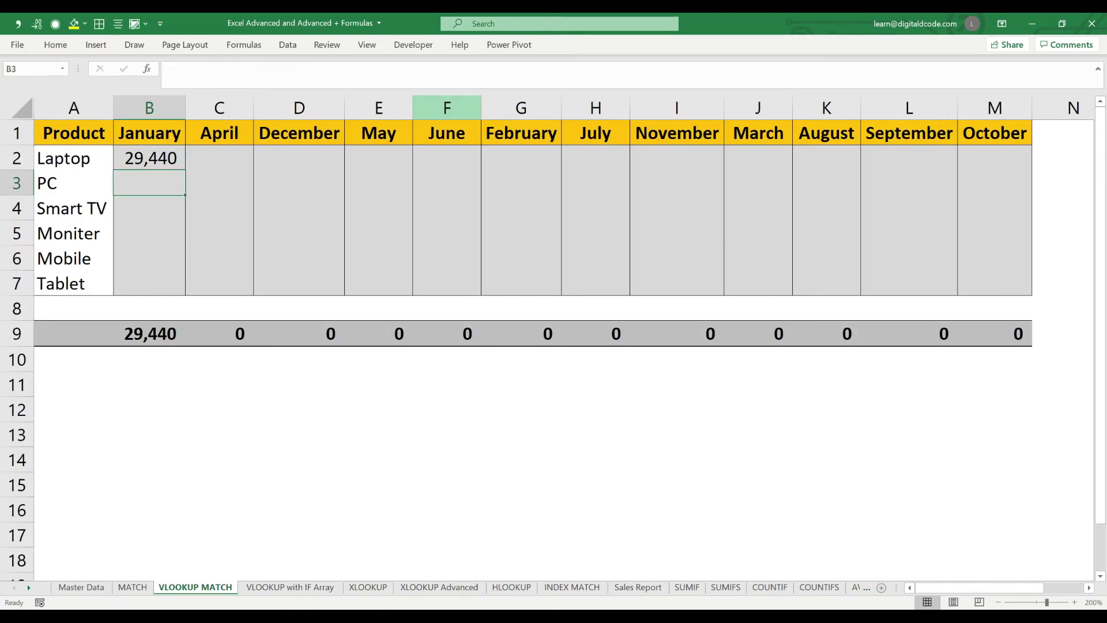
Step: Copy the January VLOOKUP formula from B2 down to PC in B3
key(ctrl+c)
key(Down)
key(Return)
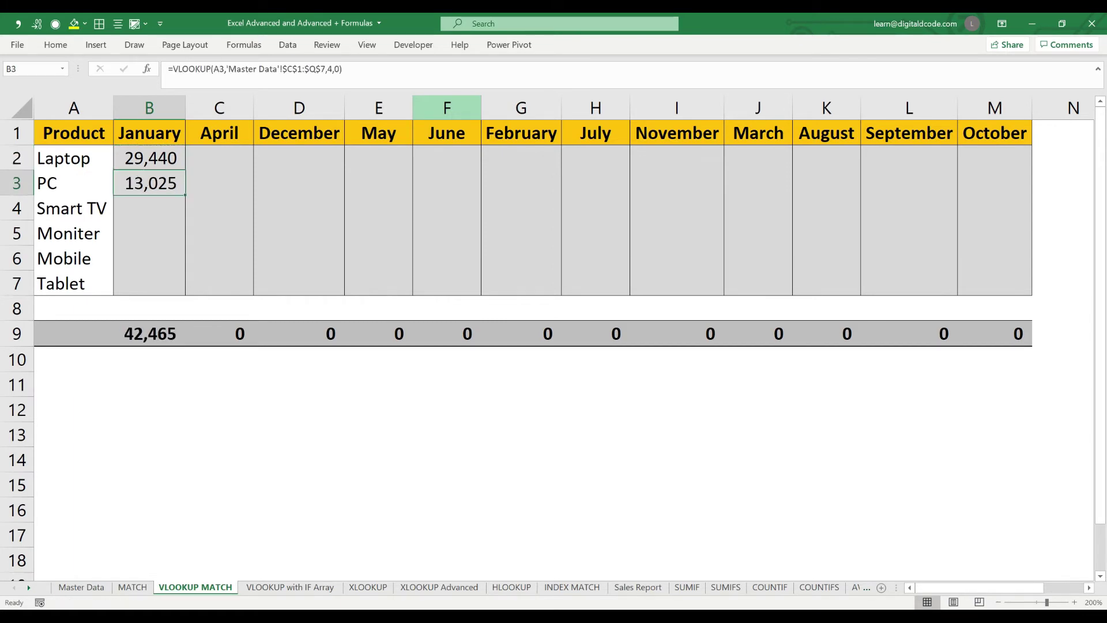
Step: Try copying the B2 formula across to April in C2, and clear C2 again
click(149, 158)
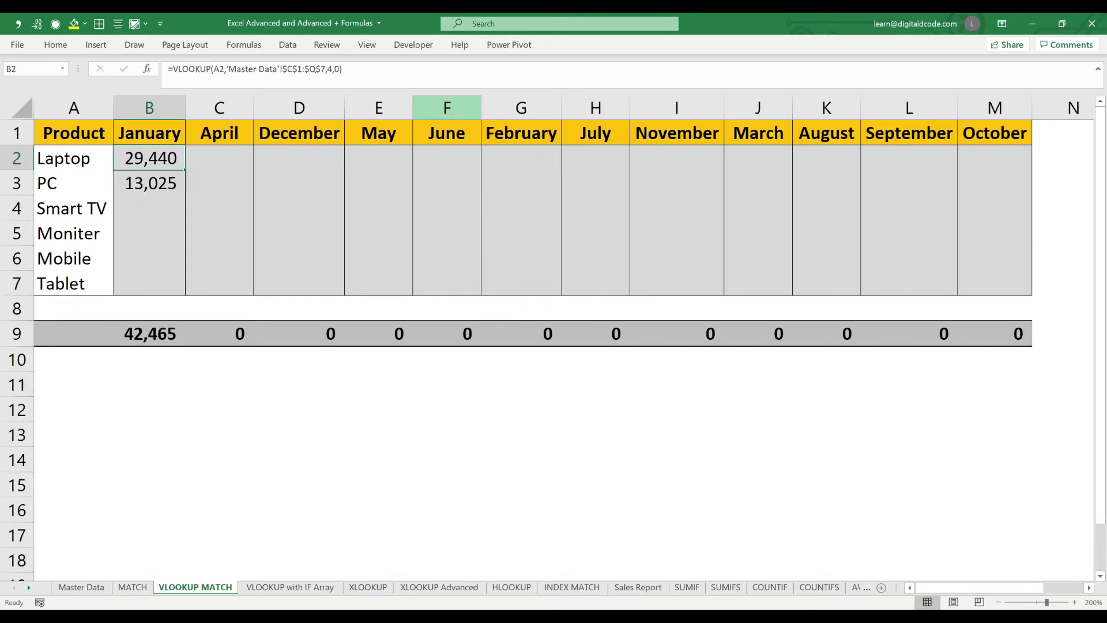
key(ctrl+c)
key(Right)
key(Return)
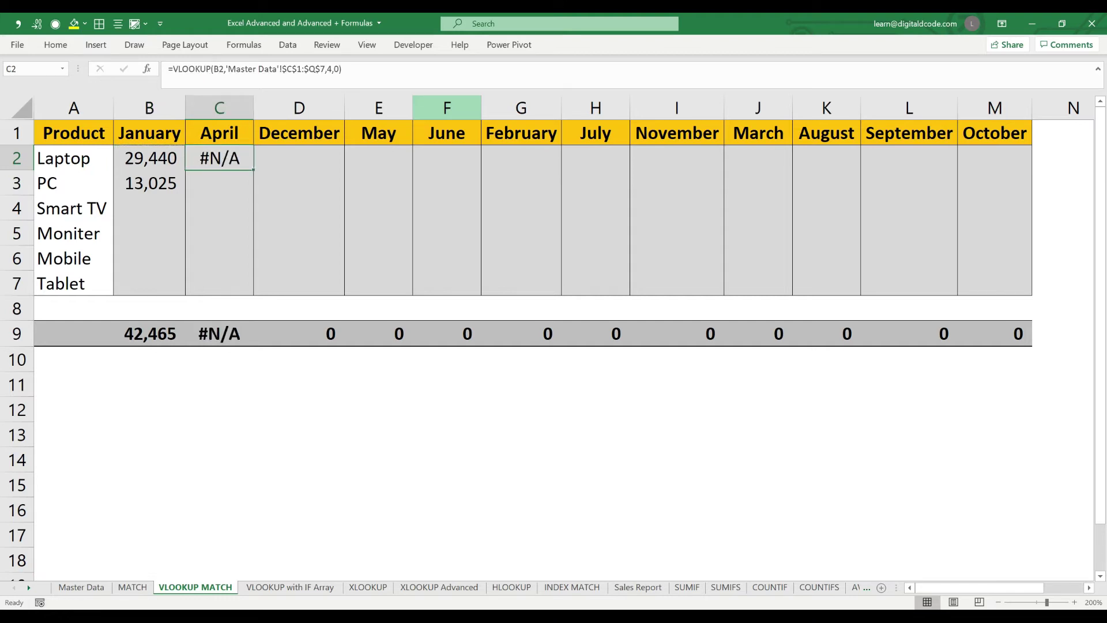
key(Delete)
key(Up)
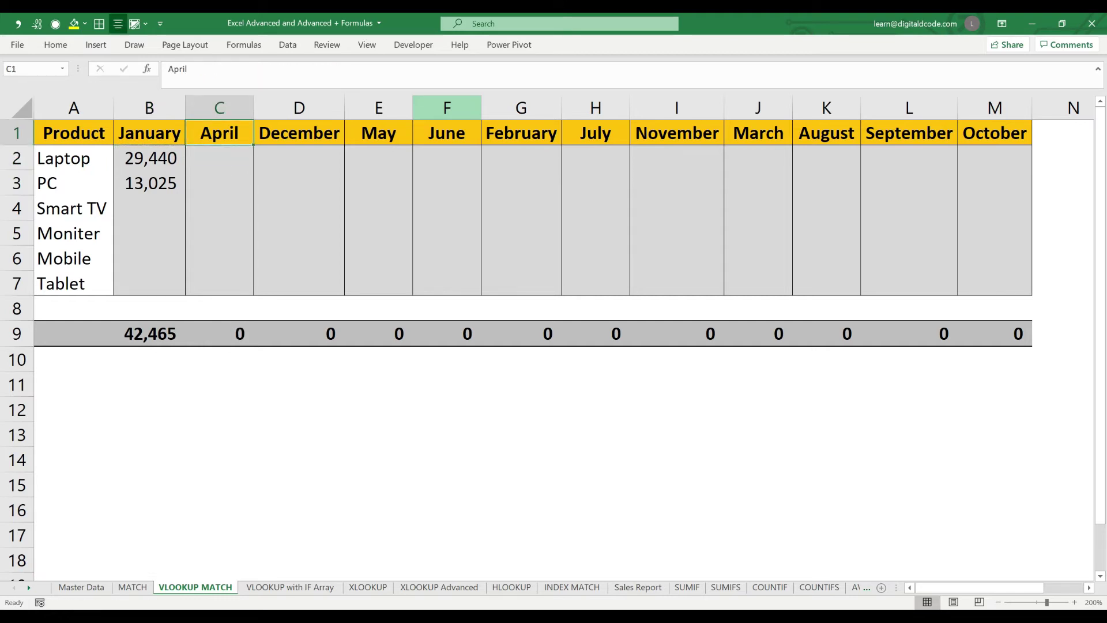
Step: Clear the copied formula from B3 and go back to the VLOOKUP formula in B2
key(Down)
key(Left)
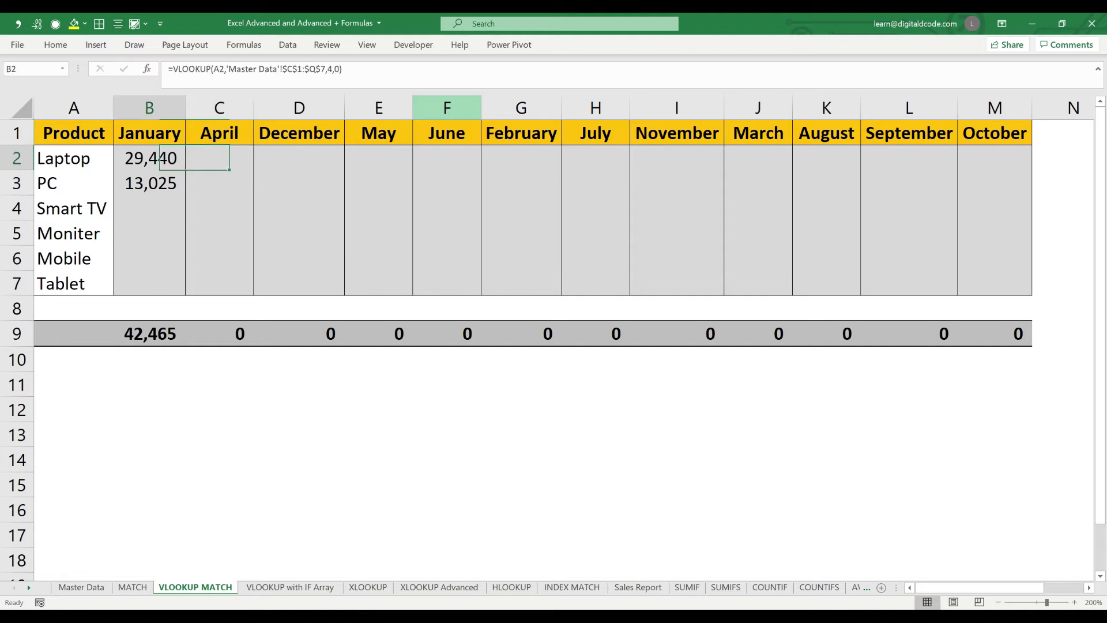
key(Down)
key(Delete)
key(Up)
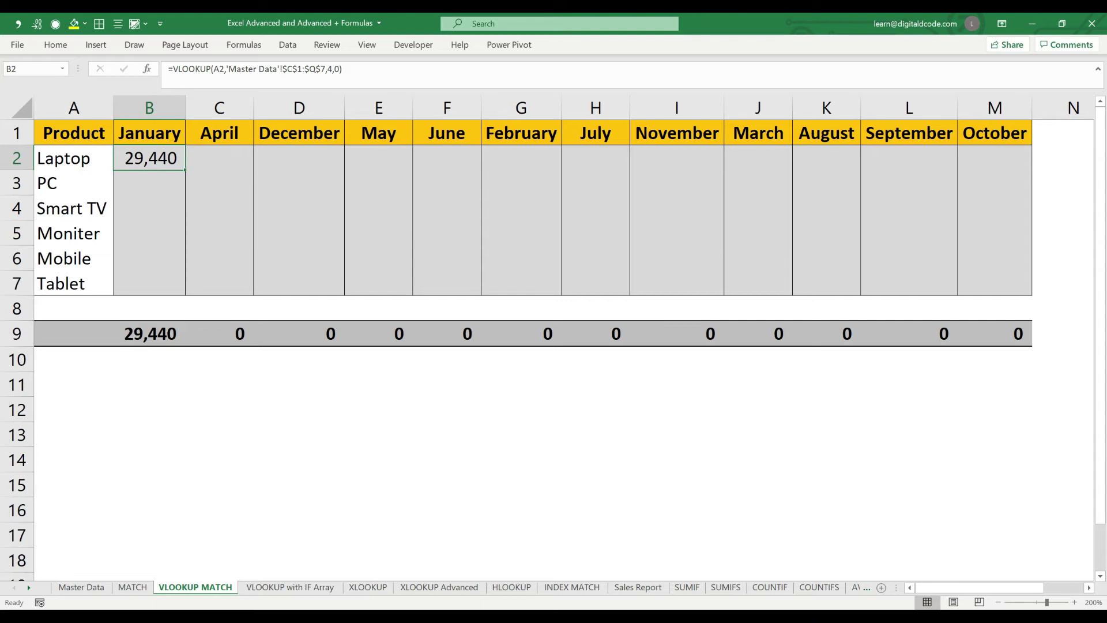
Step: Go to the Master Data sheet and examine the Product column and the header row up to the Mar column
key(ctrl+Page_Up)
key(ctrl+Page_Up)
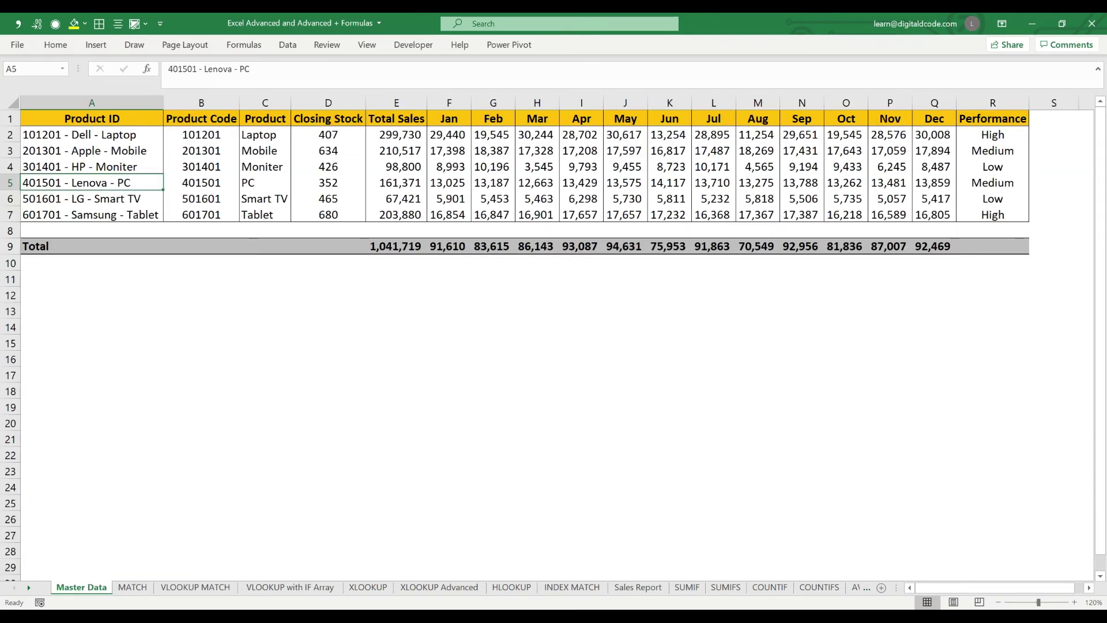
key(Up)
key(Up)
key(Up)
key(Right)
key(Right)
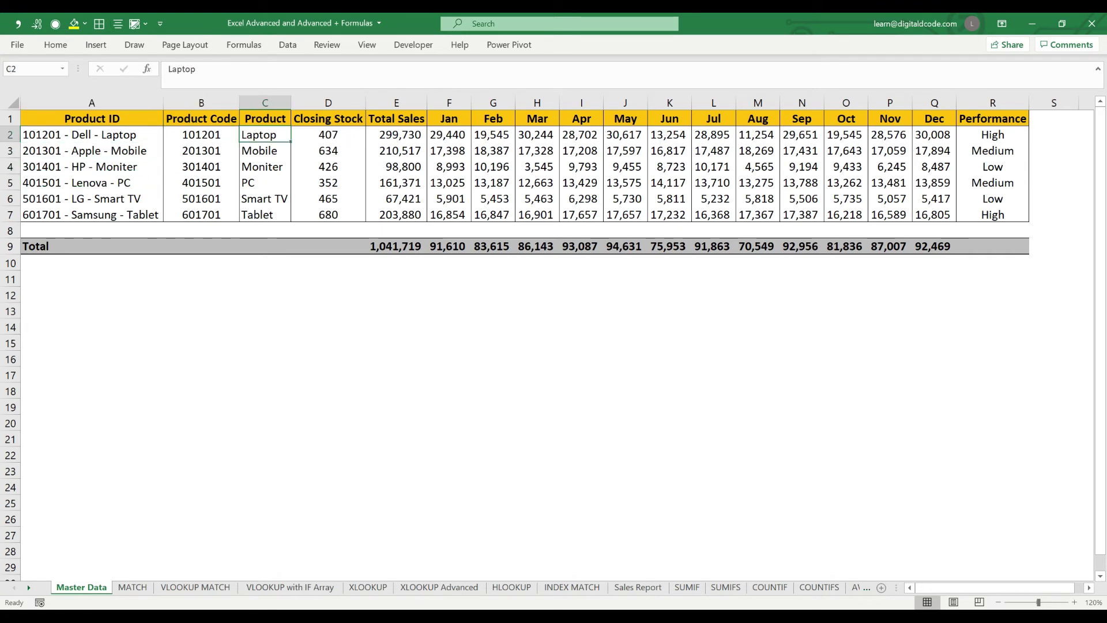
key(Down)
key(Down)
key(Up)
key(Up)
key(Up)
key(Right)
key(Right)
key(Right)
key(Right)
key(Right)
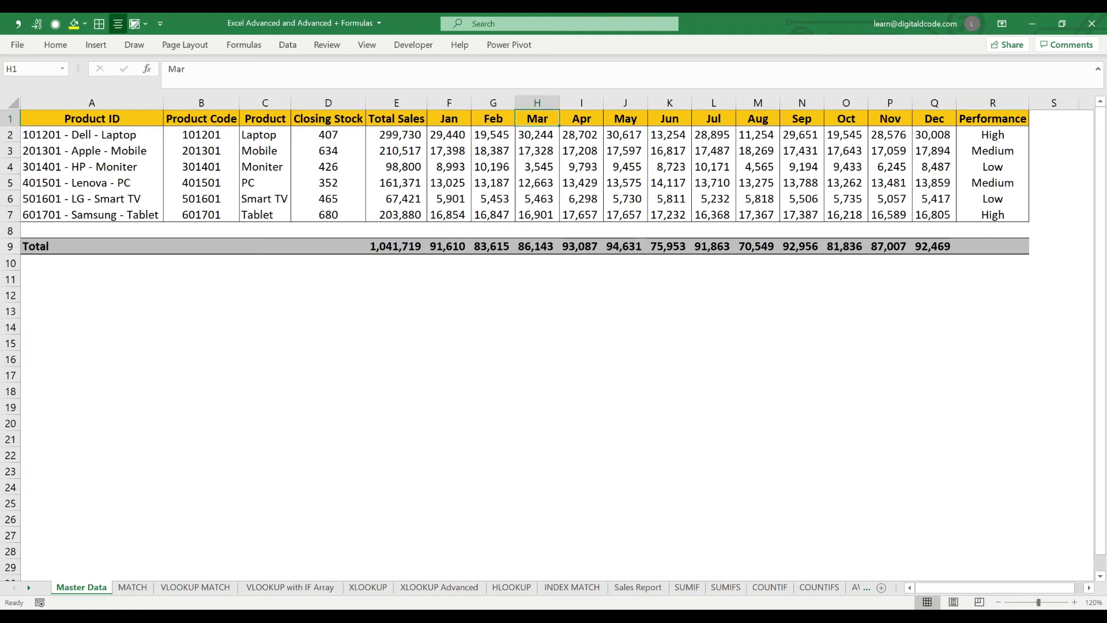
Step: Examine the Master Data headers through Jun, then check the column index argument of the VLOOKUP in B2 on the VLOOKUP MATCH sheet
key(Right)
key(Right)
key(Right)
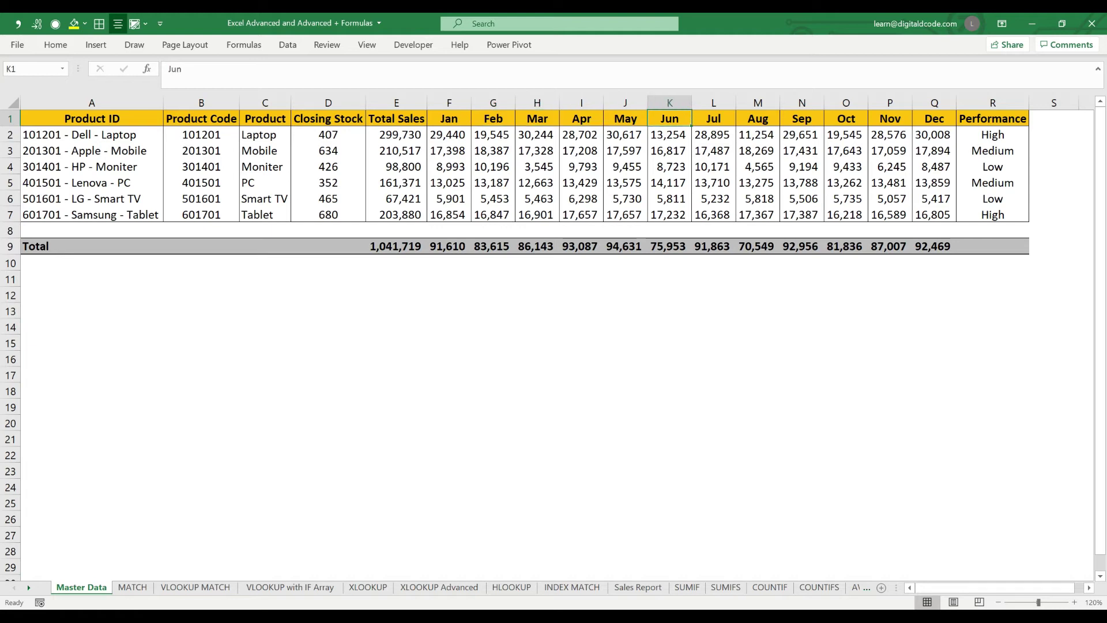
key(ctrl+Page_Down)
key(ctrl+Page_Down)
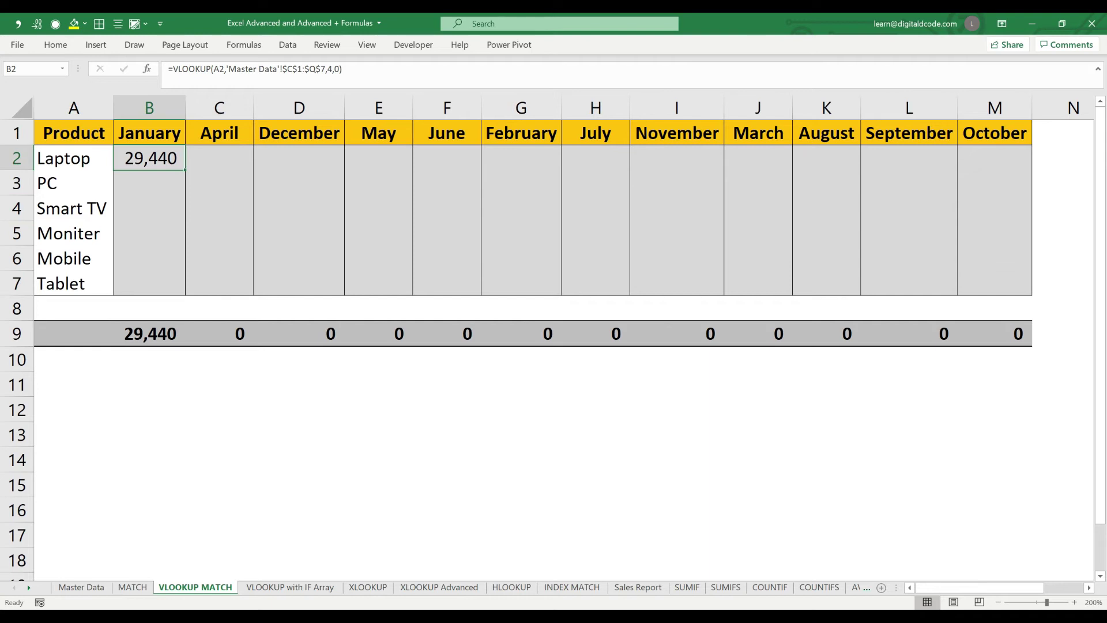
key(F2)
key(Left)
key(Left)
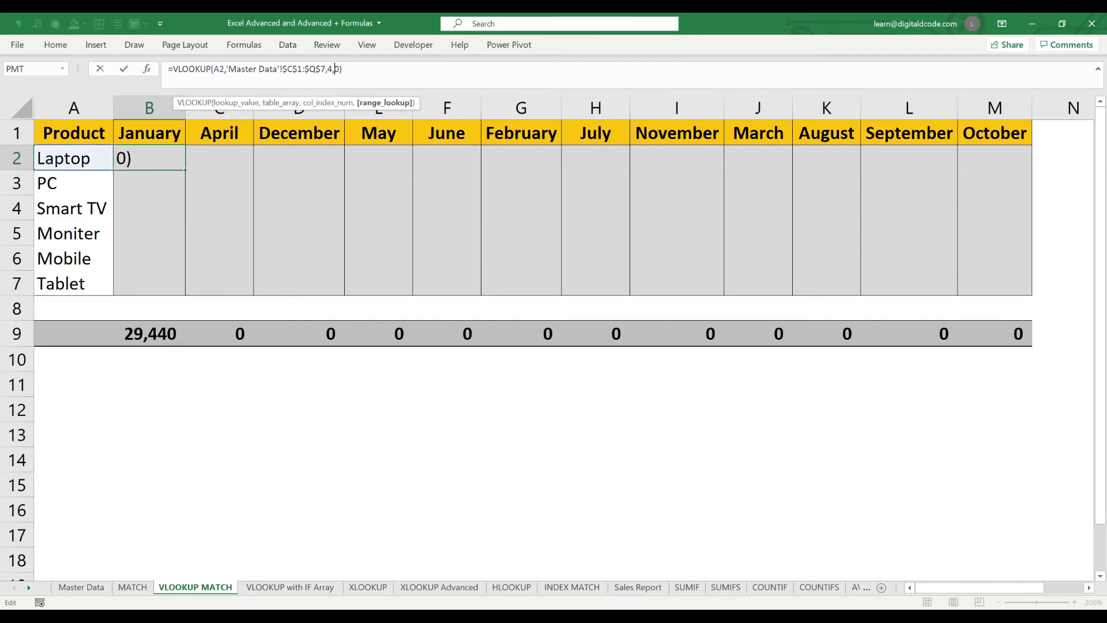
key(Left)
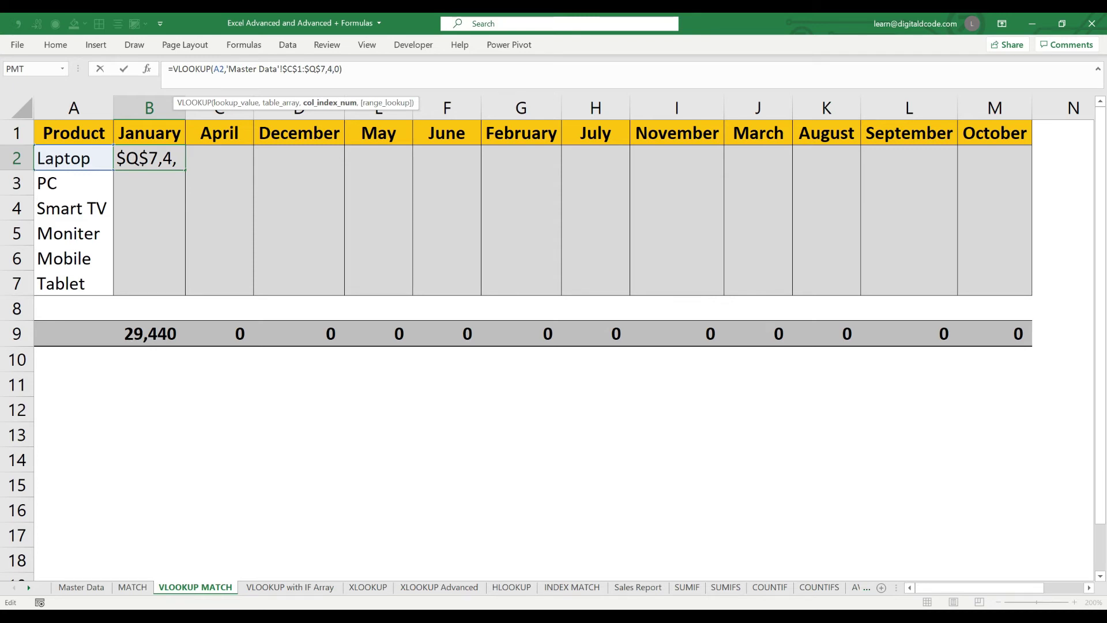
key(Return)
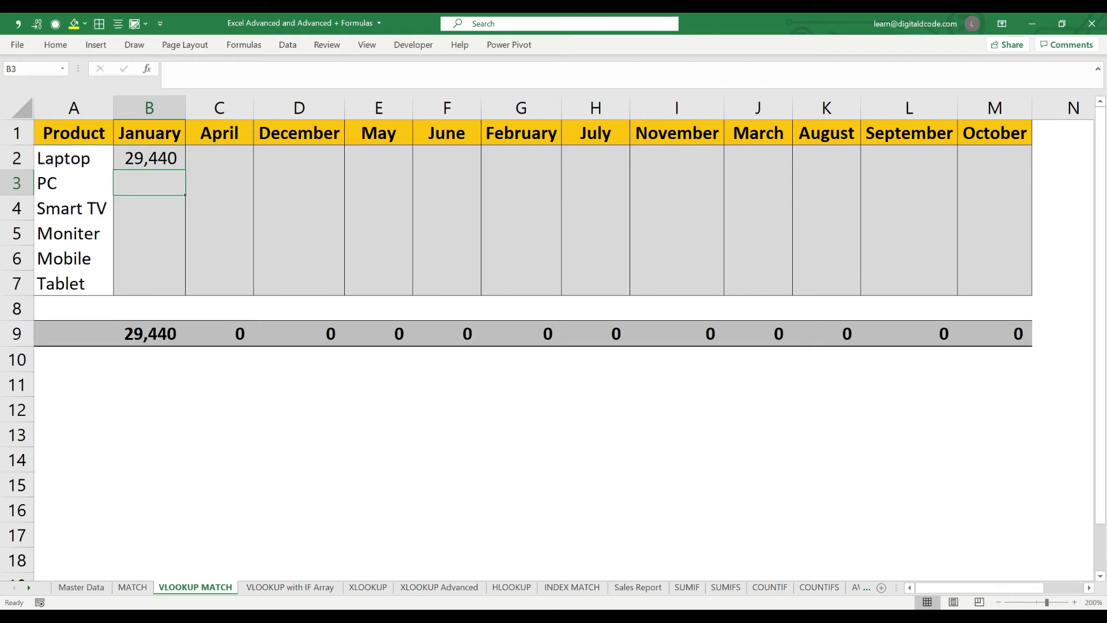
Step: Enter =MATCH(B1,'Master Data'!C1:Q1,0) in B3 to find the January column's position in the Master Data header row
text(=mat)
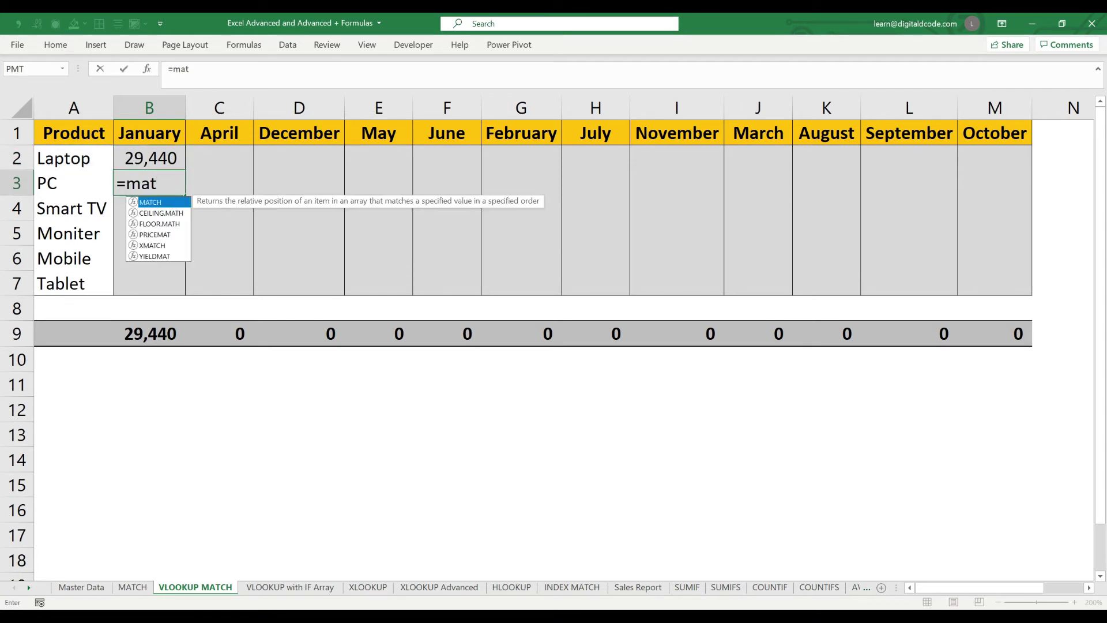
key(Tab)
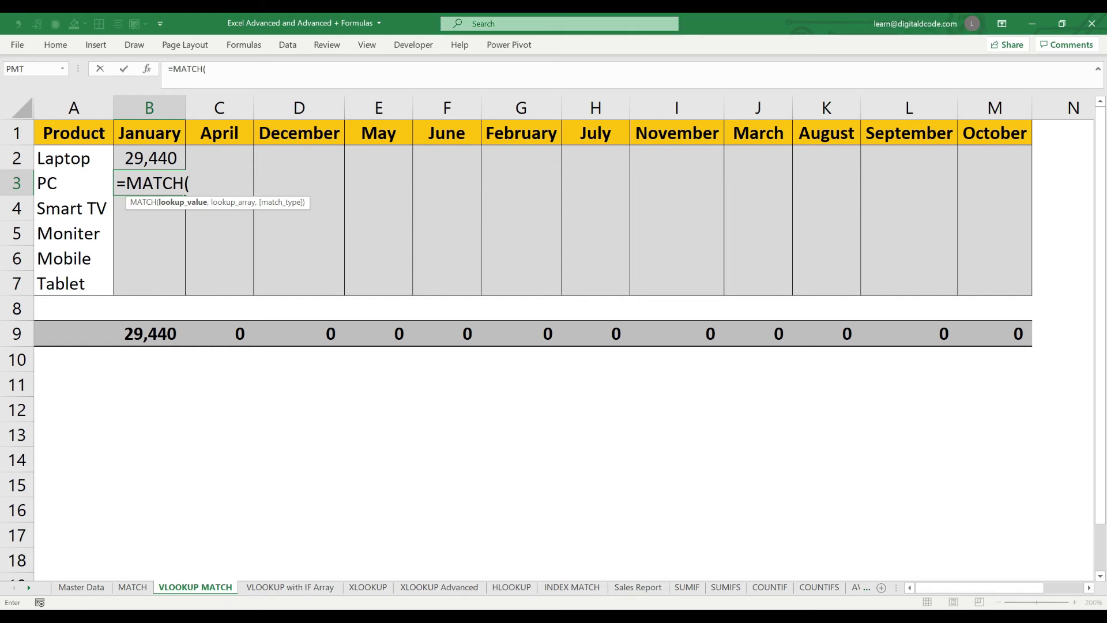
click(148, 132)
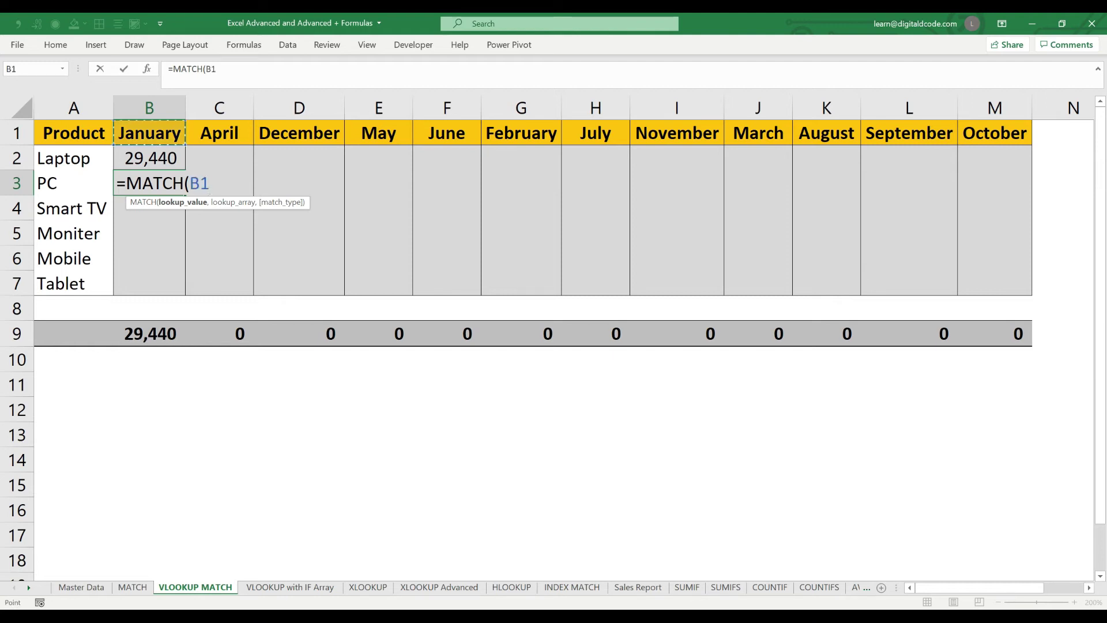
text(,)
key(ctrl+Page_Up)
key(ctrl+Page_Up)
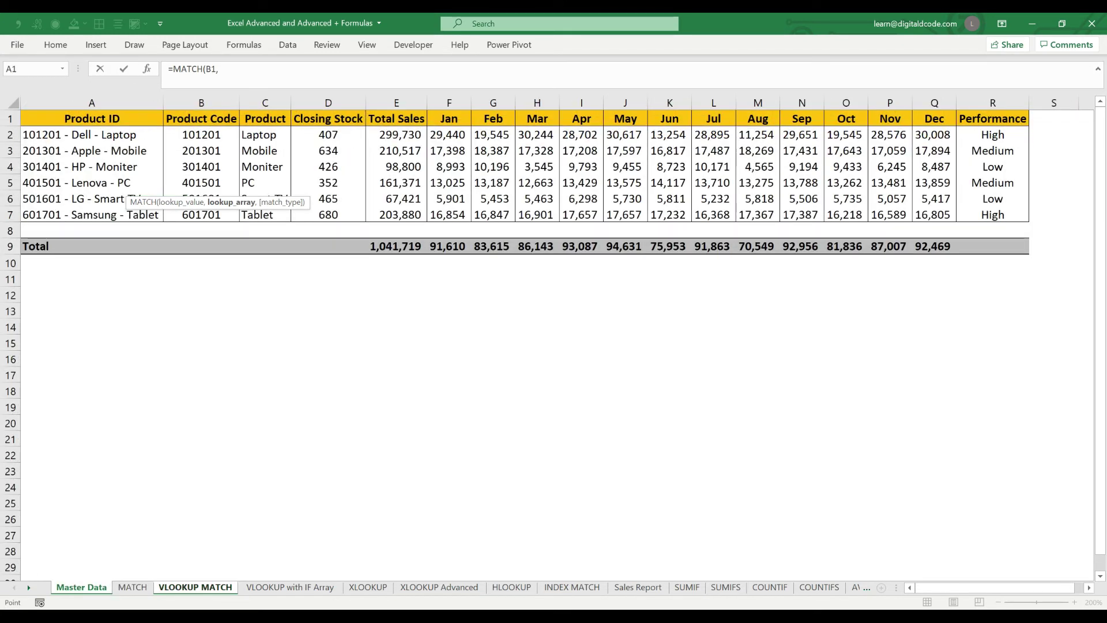
click(264, 118)
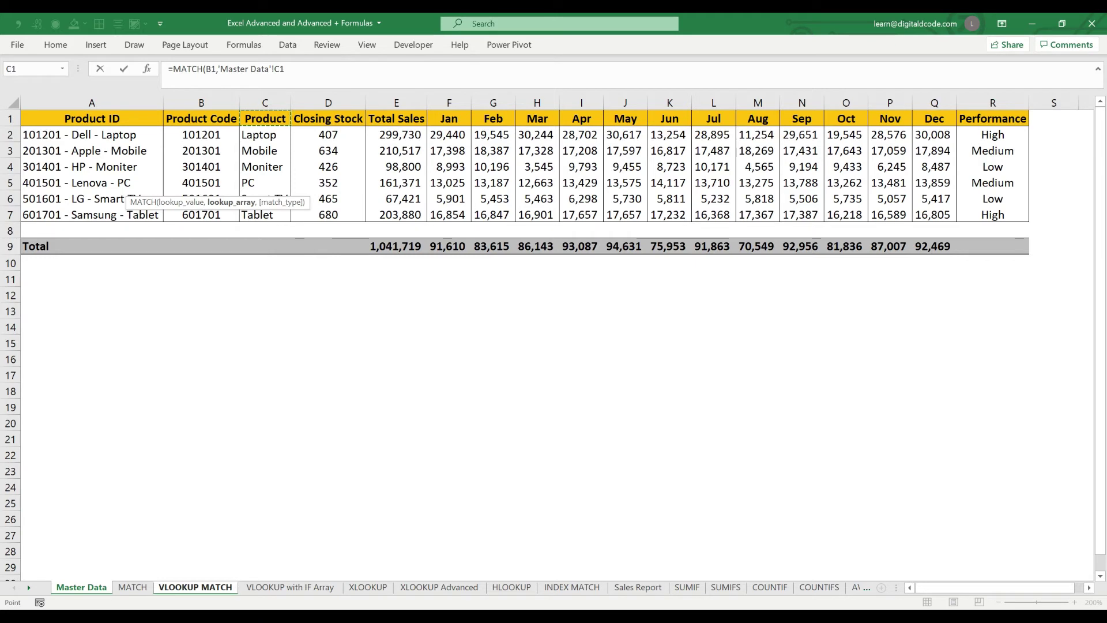
drag(264, 118, 949, 121)
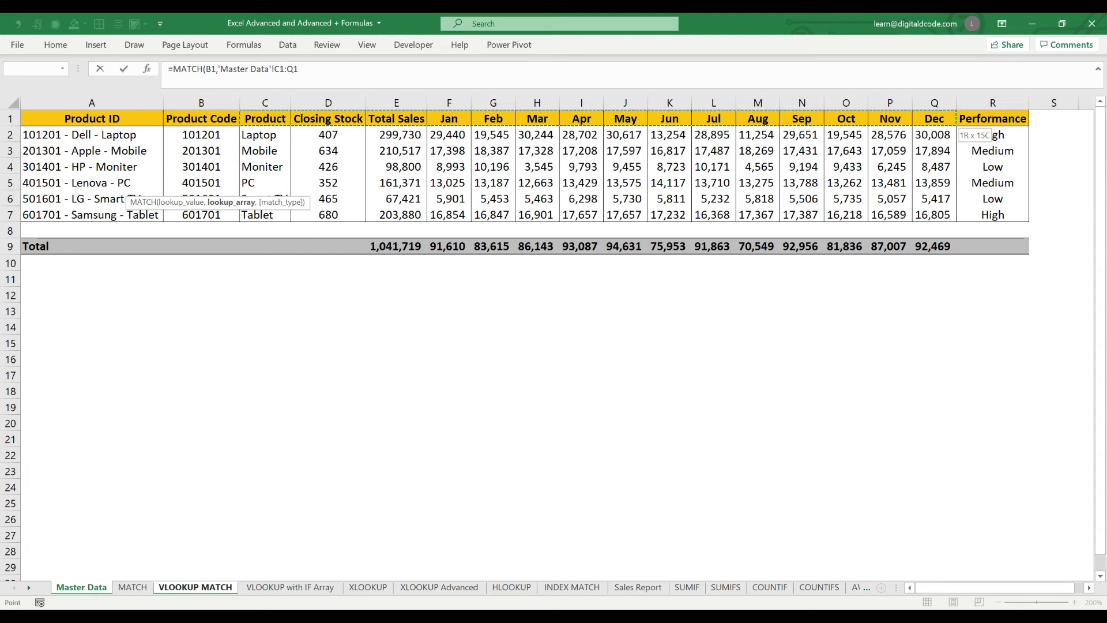
text(,0))
key(Return)
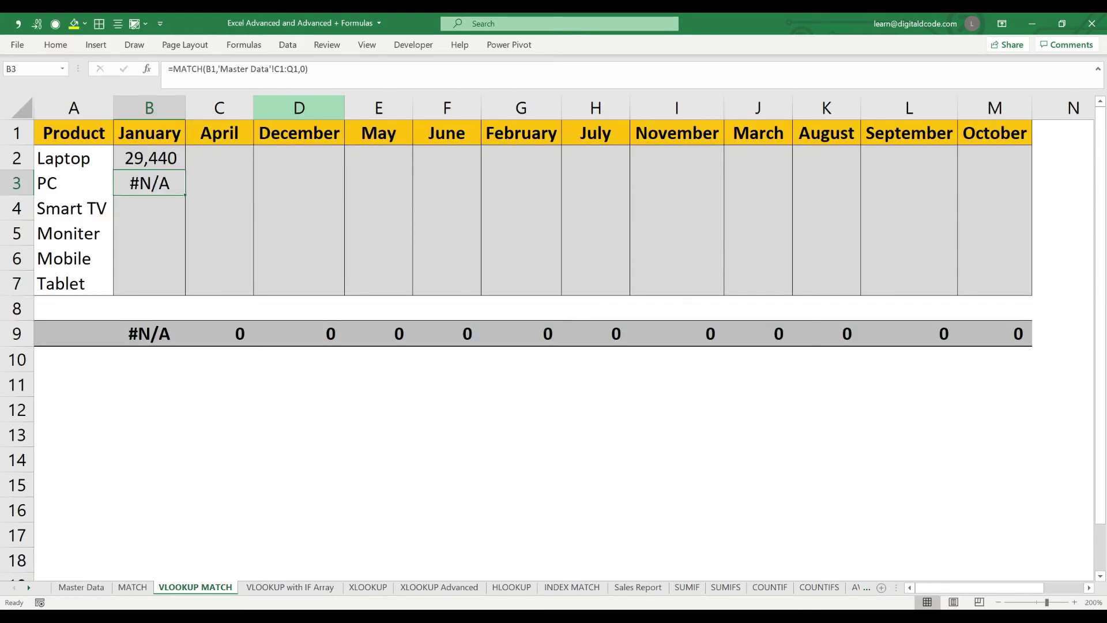
Step: Compare the January heading in B1 with the spelling of the Jan header in F1 on Master Data
click(149, 133)
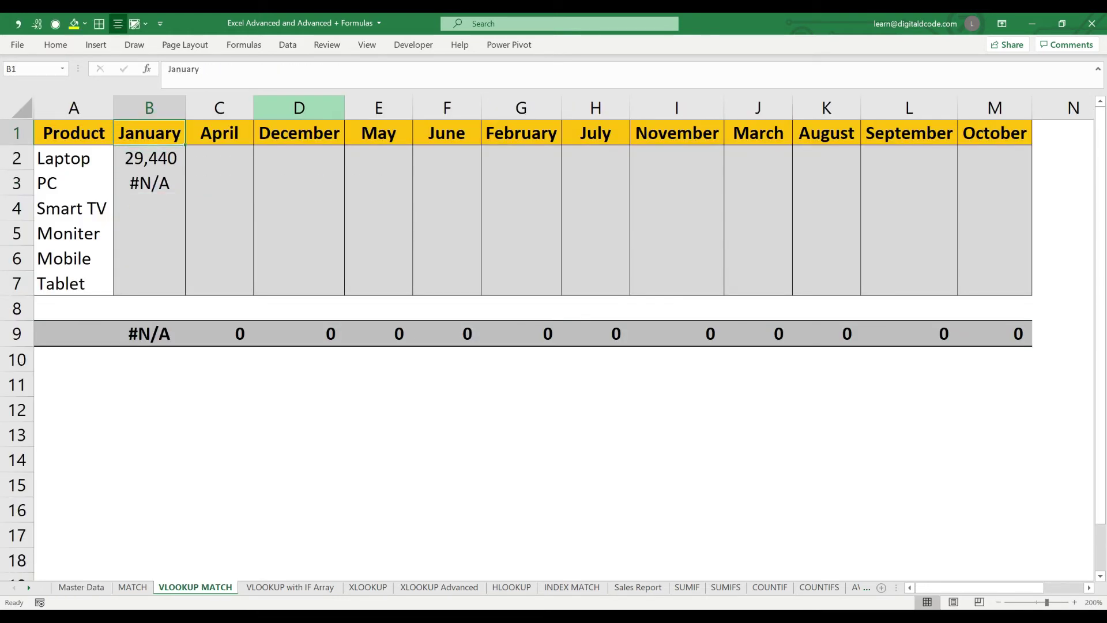
click(149, 183)
key(ctrl+Page_Up)
key(ctrl+Page_Up)
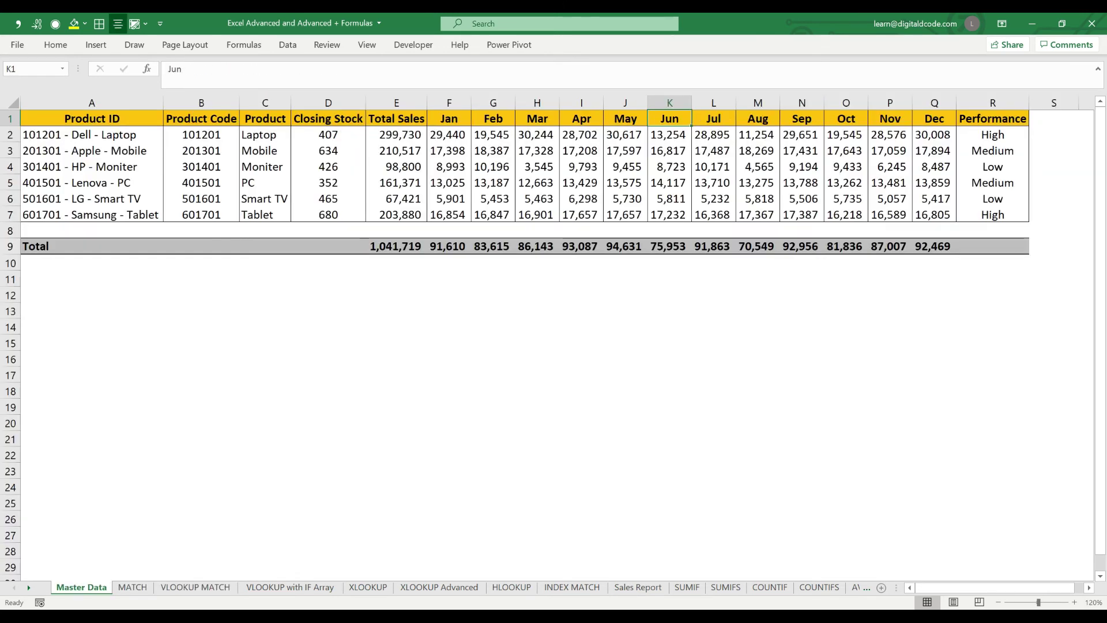
key(Left)
key(Left)
key(Left)
key(Left)
key(Left)
key(Left)
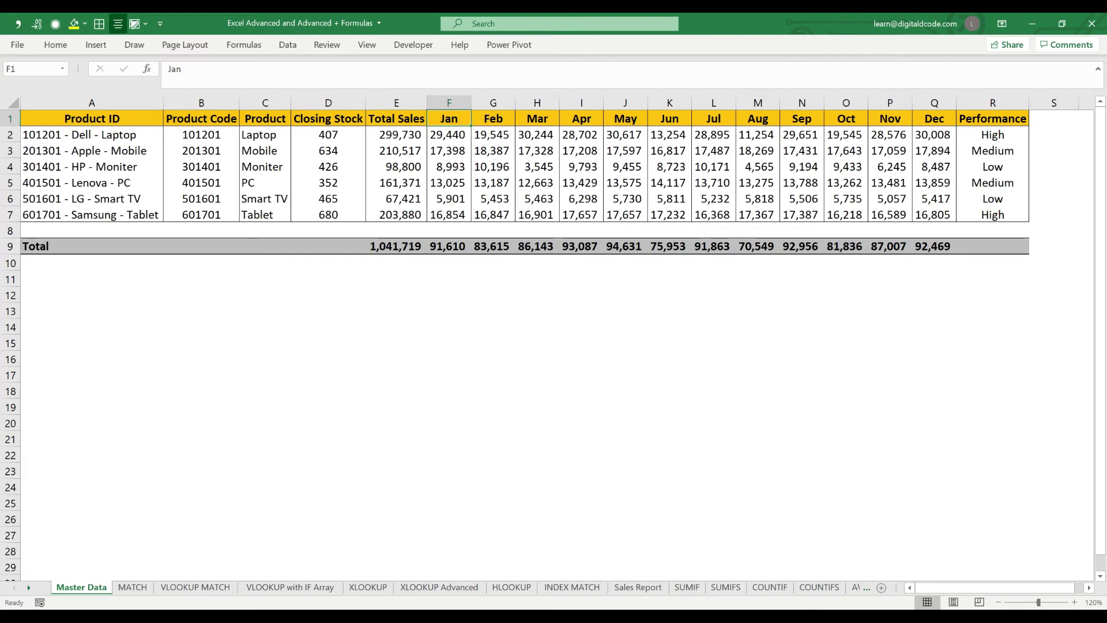
key(ctrl+Page_Down)
key(ctrl+Page_Down)
Step: Try adding a wildcard to the MATCH lookup value in B3, making it B1&"*"
key(F2)
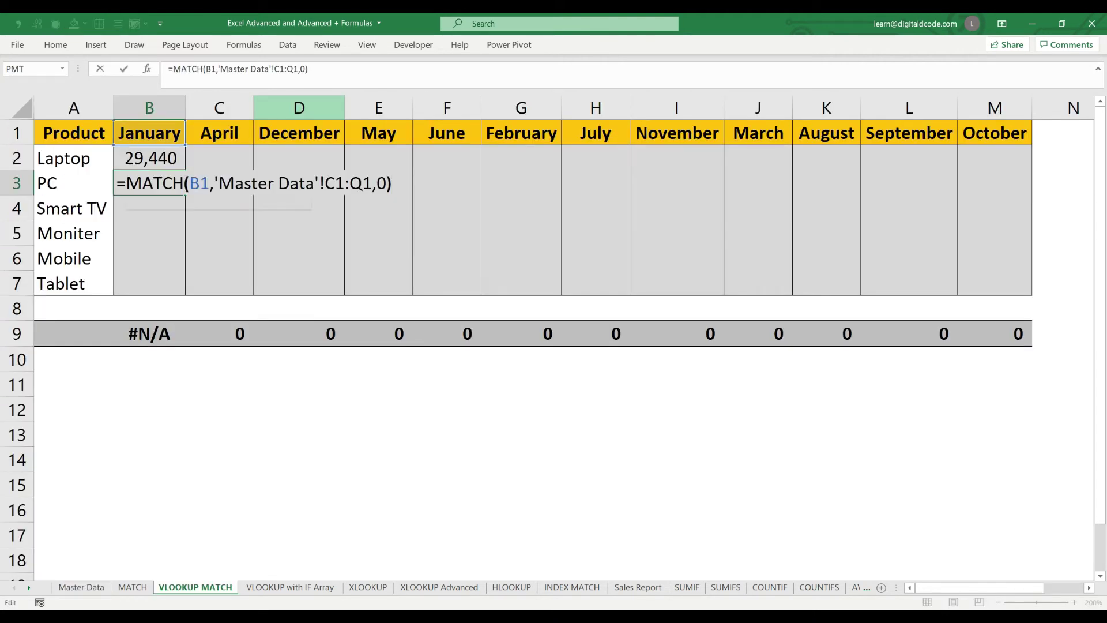
key(Left)
key(Left)
key(Left)
key(Left)
key(Left)
key(Left)
key(Left)
key(Left)
key(Left)
key(Left)
key(Left)
key(Left)
key(Left)
key(Left)
key(Left)
key(Left)
key(Left)
key(Left)
key(Left)
key(Left)
key(Right)
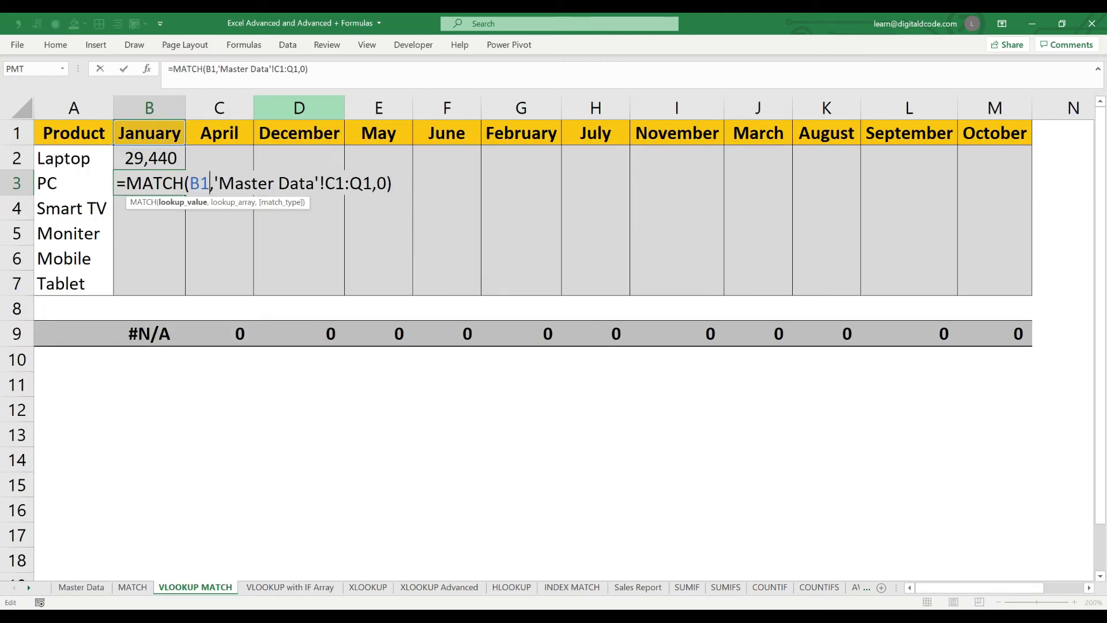
text(&")
text(*")
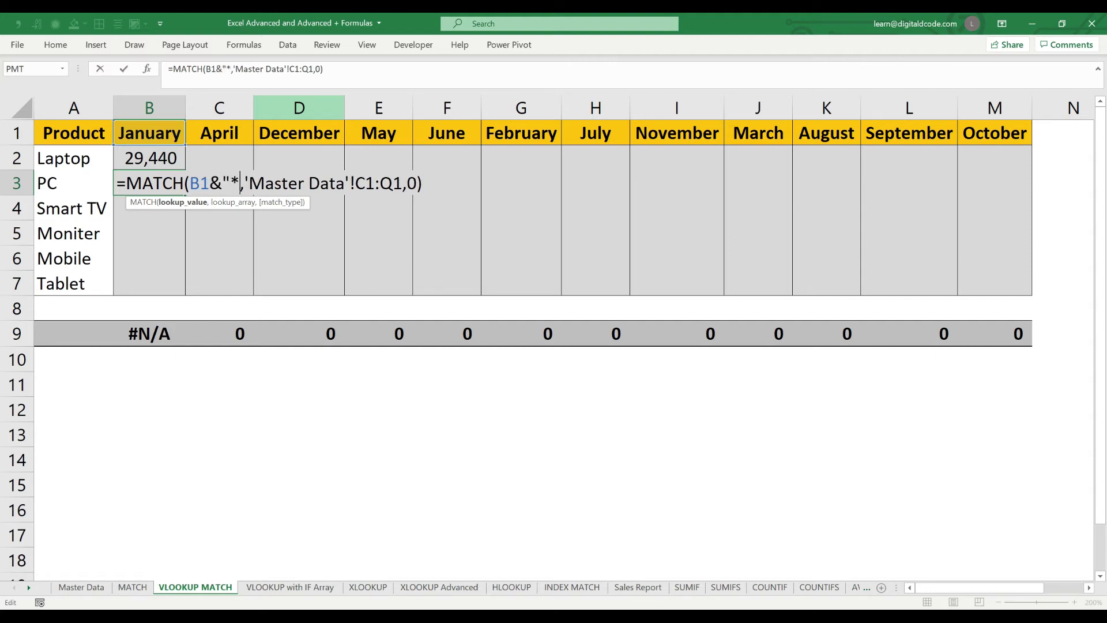
key(Return)
key(Up)
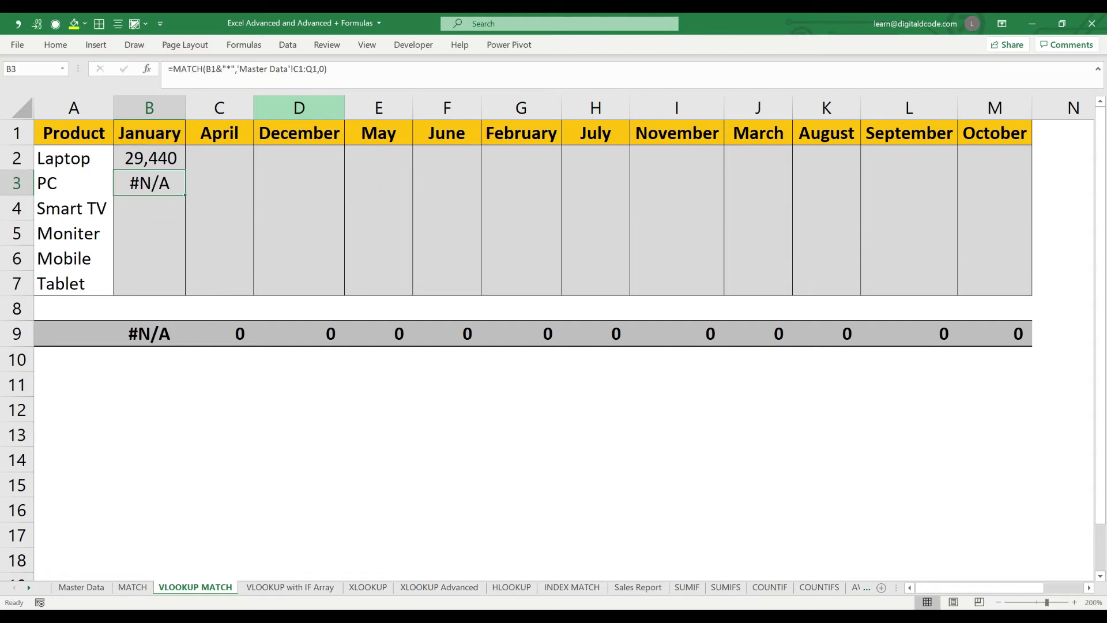
Step: Remove the &"*" wildcard from the MATCH lookup value in B3, leaving the formula open for editing
key(F2)
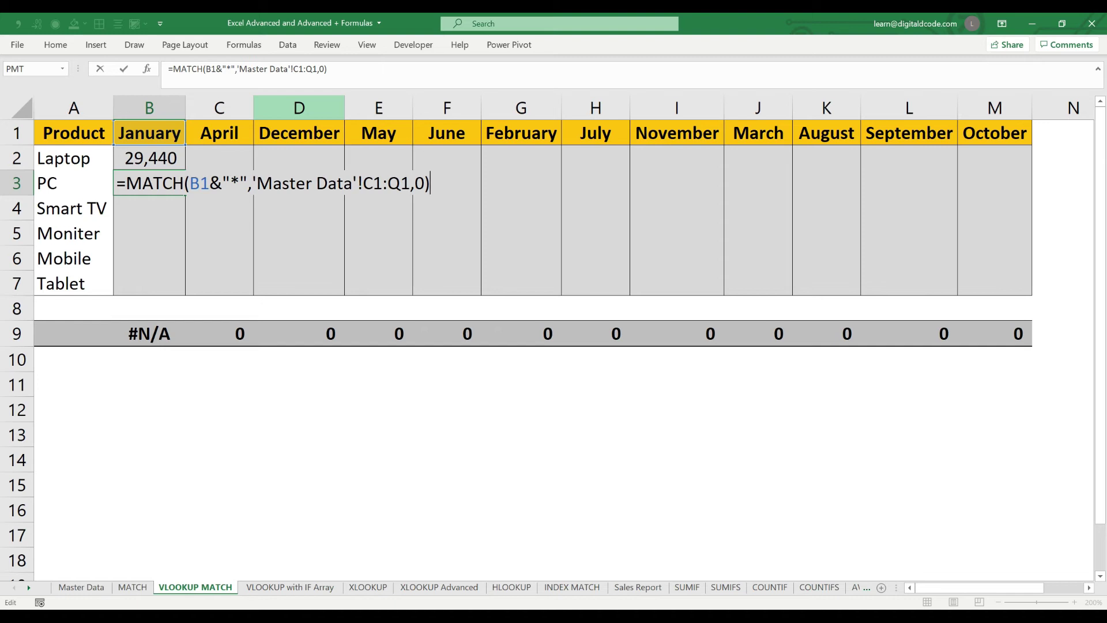
key(Left)
key(Left)
key(Left)
key(Left)
key(Left)
key(Left)
key(Left)
key(Left)
key(Left)
key(Left)
key(Left)
key(Left)
key(Left)
key(Left)
key(Left)
key(Left)
key(Left)
key(Left)
key(Left)
key(Left)
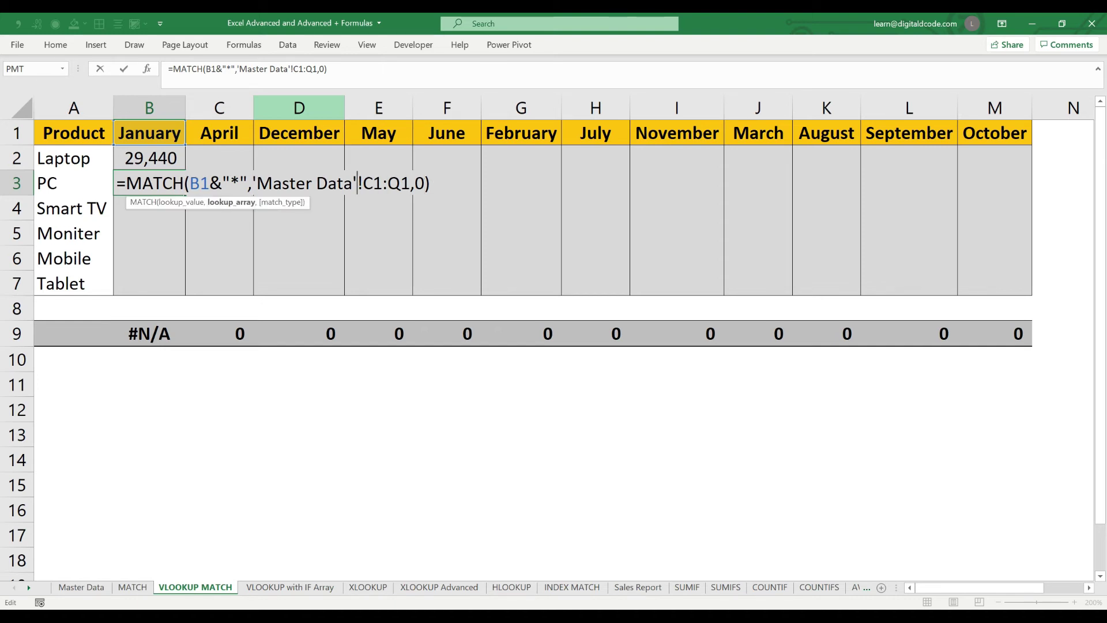
key(Delete)
key(Delete)
key(Delete)
key(Delete)
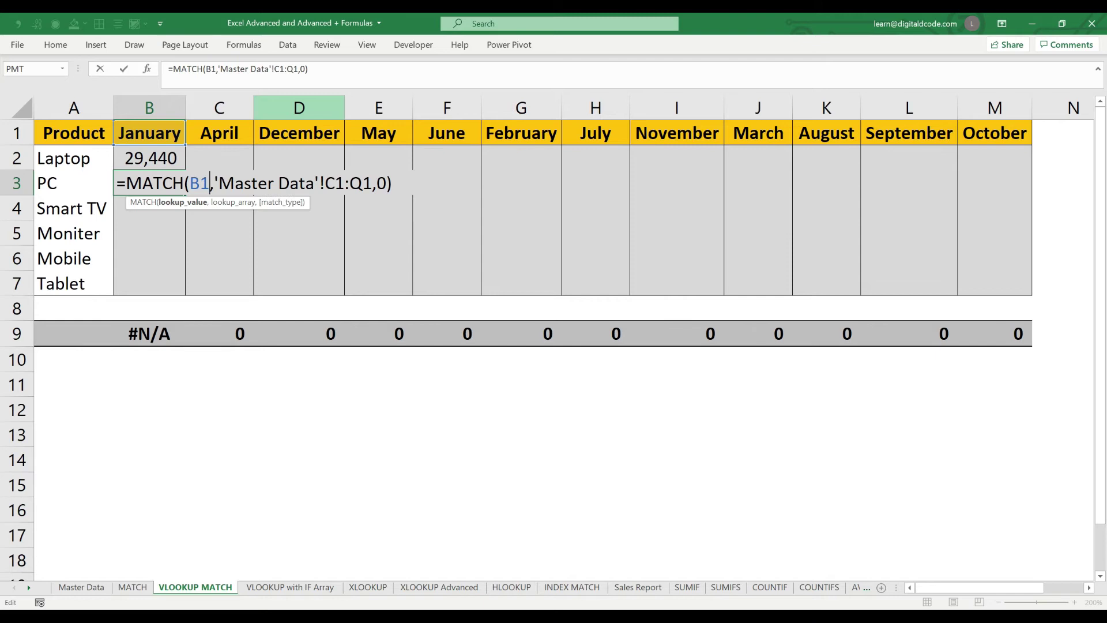
Step: Shorten the MATCH lookup value in B3 to three characters, giving =MATCH(LEFT(B1,3),'Master Data'!C1:Q1,0)
key(Left)
key(Left)
text(le)
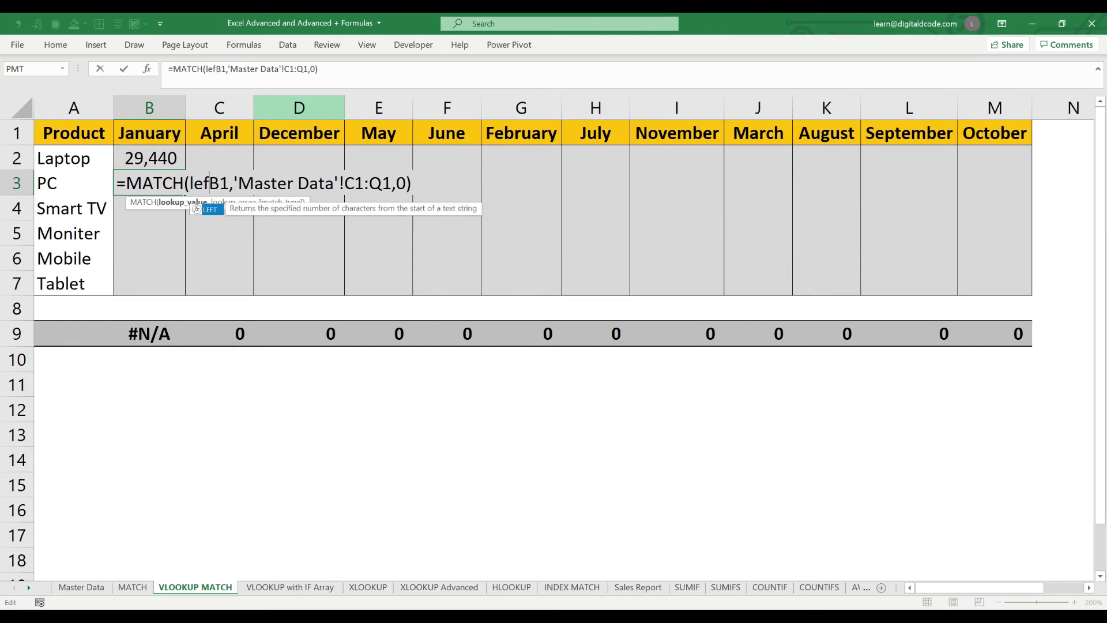
key(Tab)
key(Right)
key(Right)
text(,3)
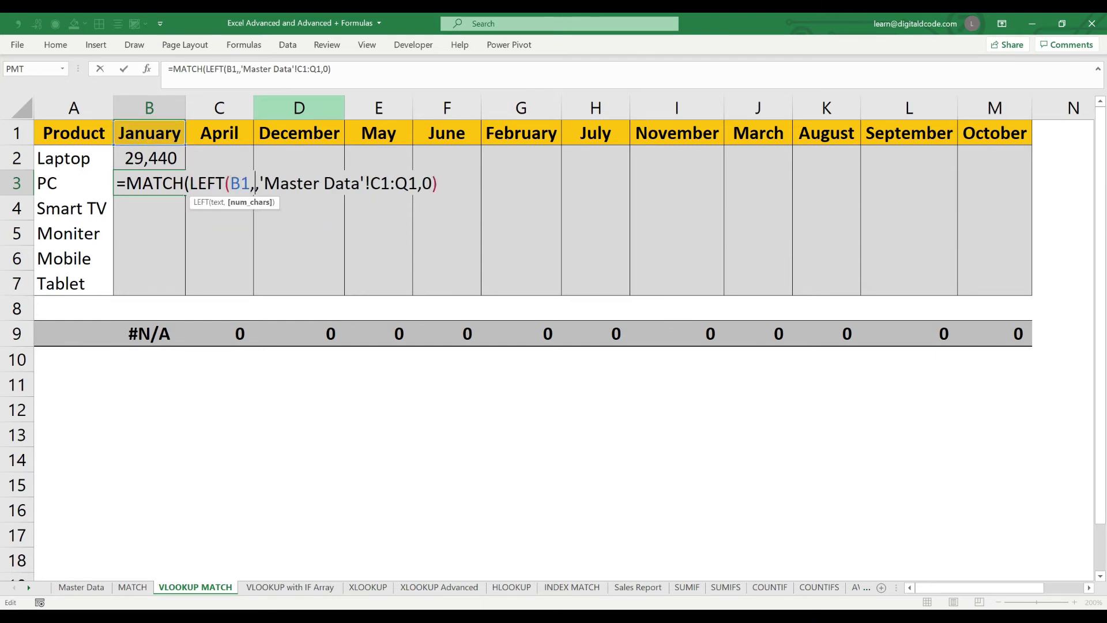
text())
key(Return)
click(148, 183)
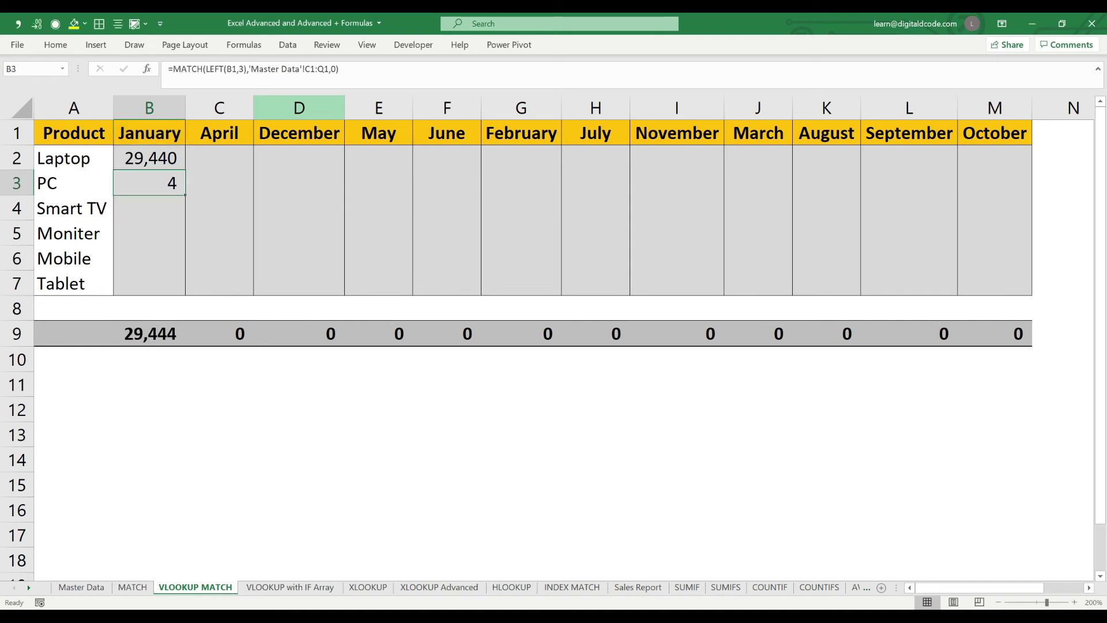
Step: Compare the MATCH formula in B3 with the column index argument of the VLOOKUP formula in B2
click(149, 158)
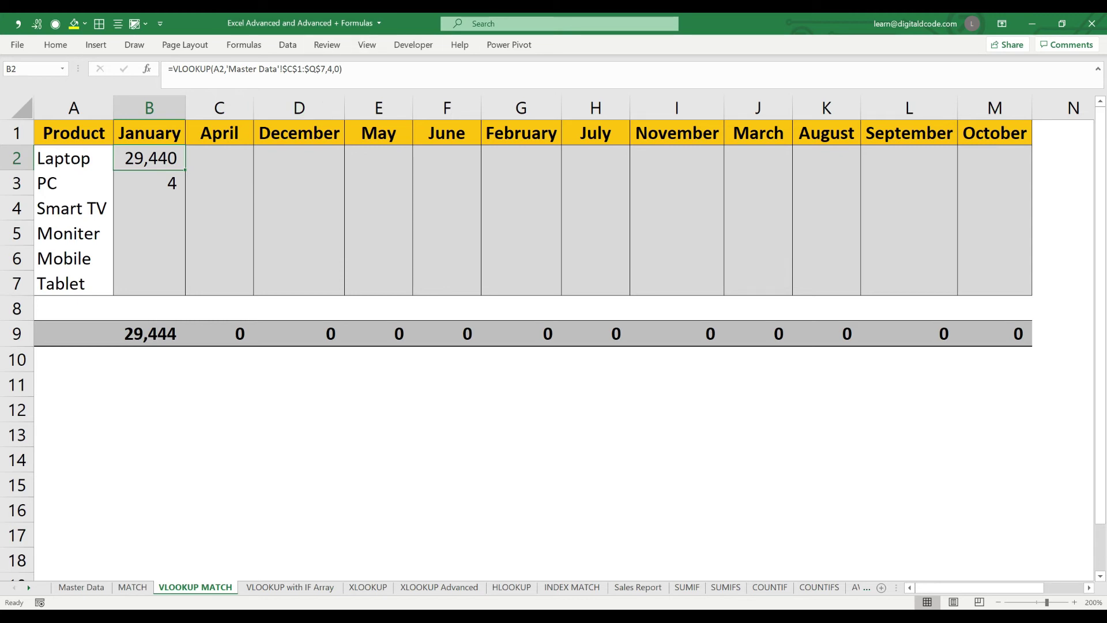
click(149, 183)
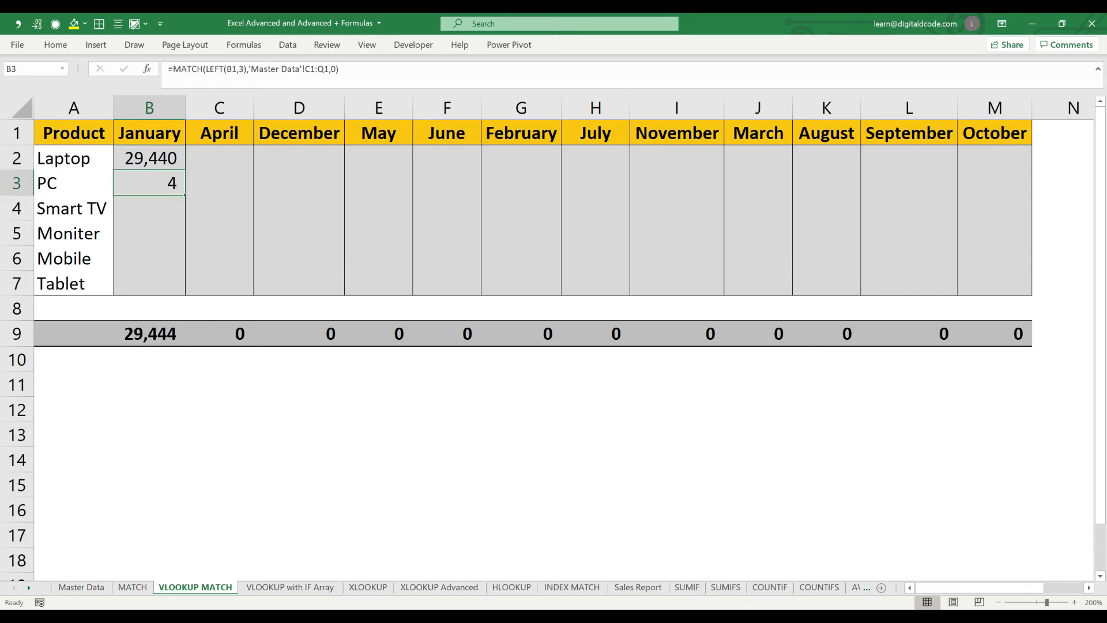
click(149, 158)
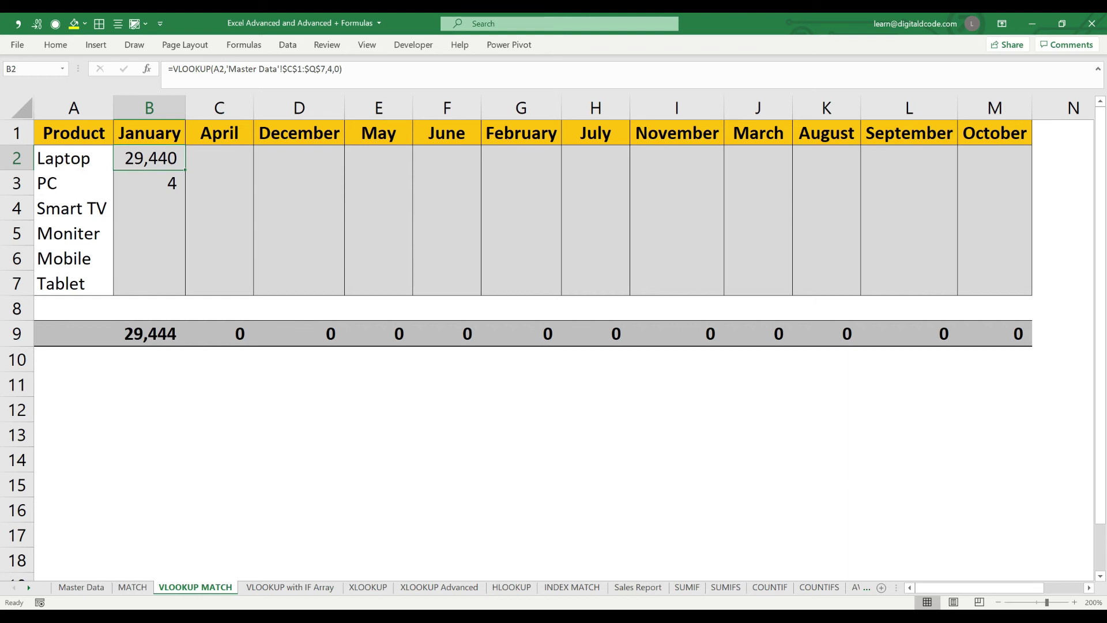
click(335, 69)
key(Left)
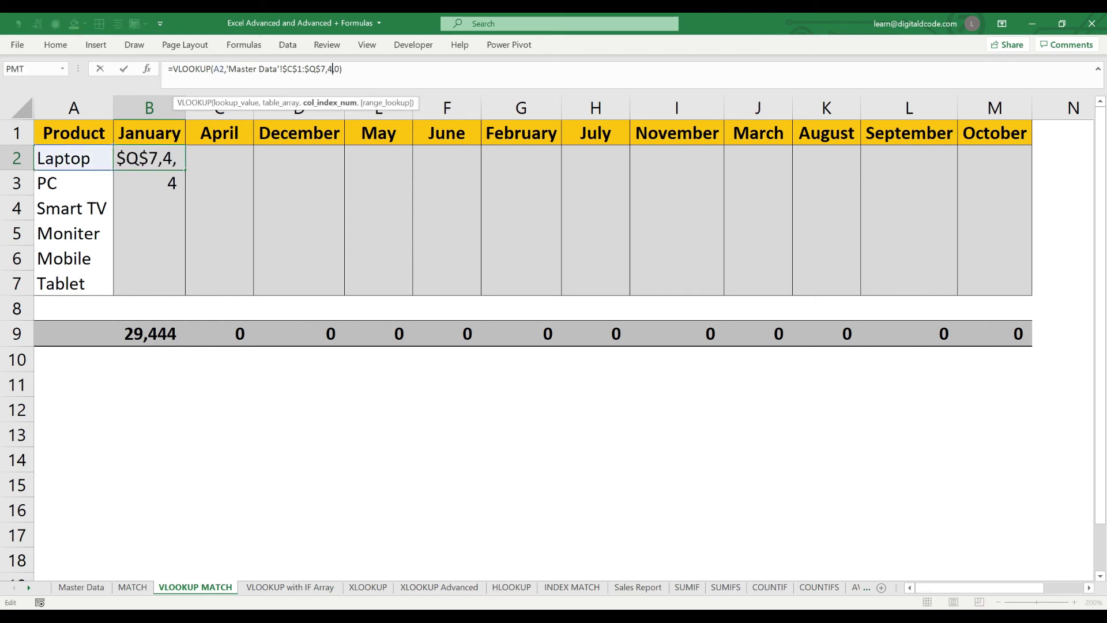
key(Return)
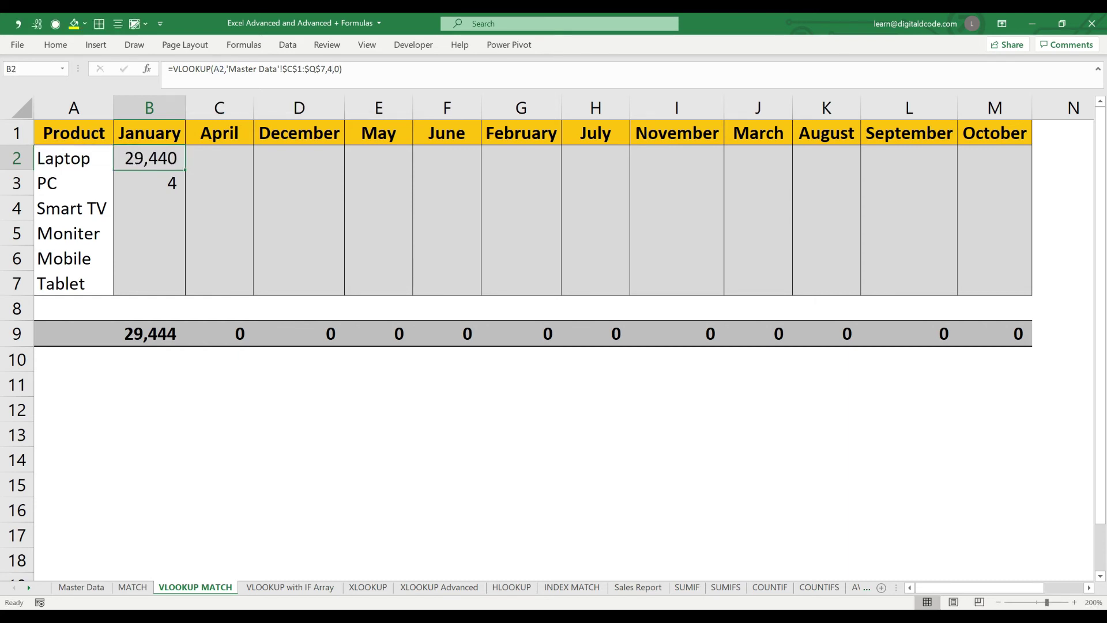
key(Up)
key(F2)
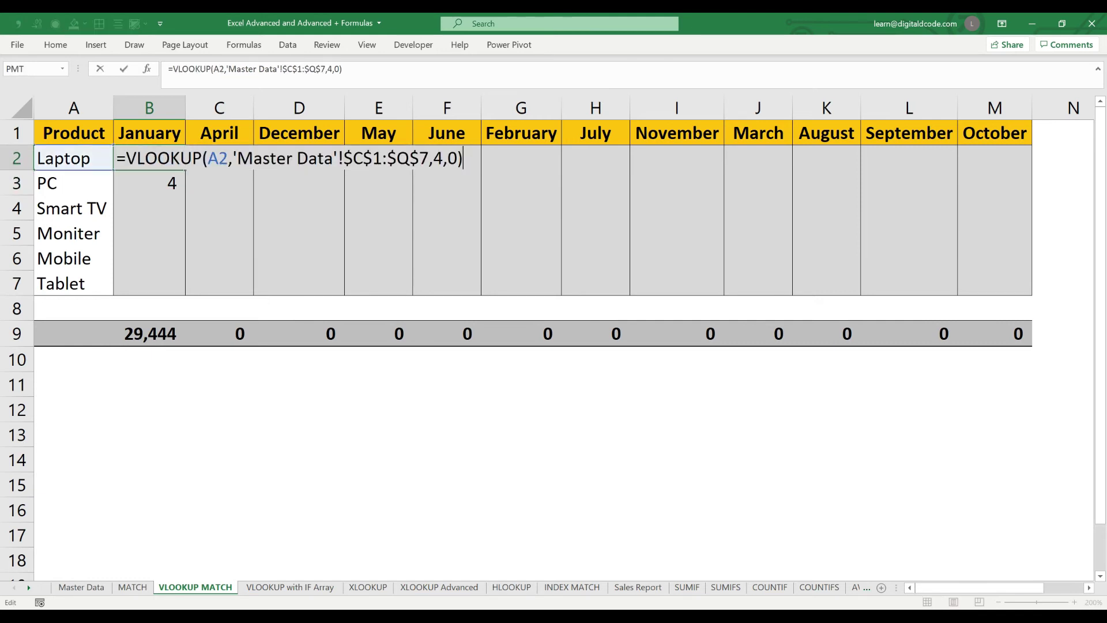
key(Left)
key(Left)
key(Return)
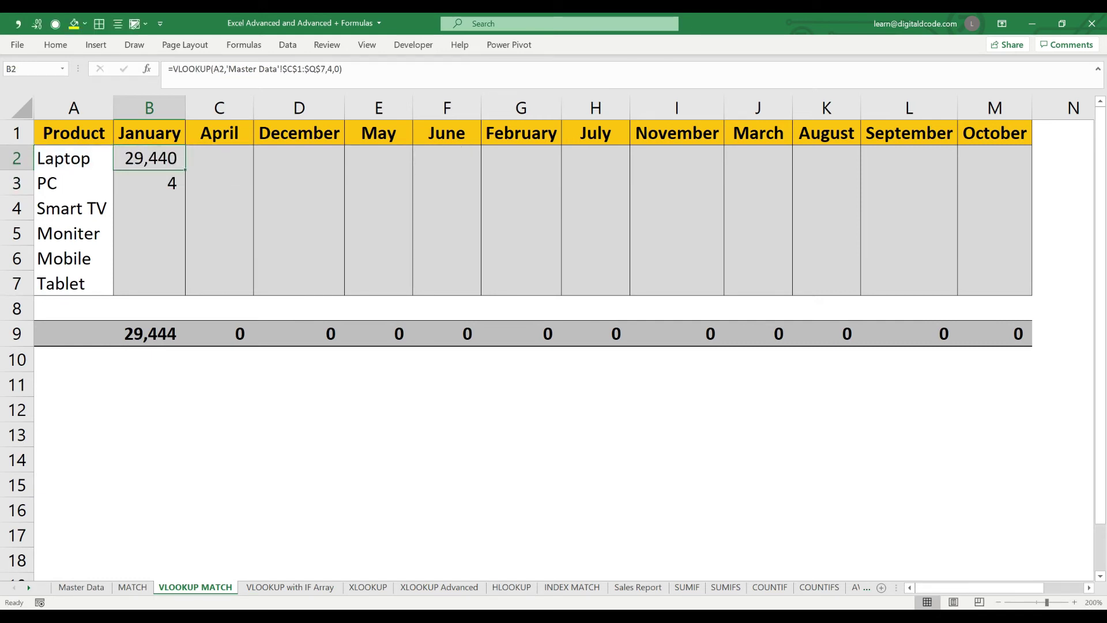
key(F2)
key(Home)
key(shift+Return)
key(F2)
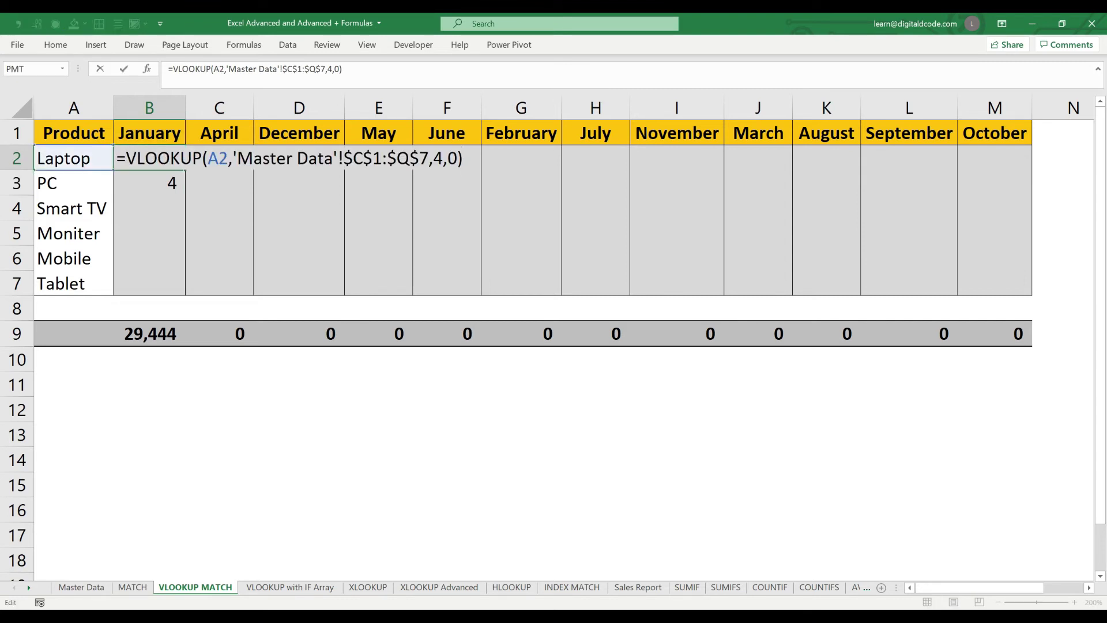
key(Escape)
Step: Clear the VLOOKUP and MATCH formulas from B2 and B3
key(shift+Down)
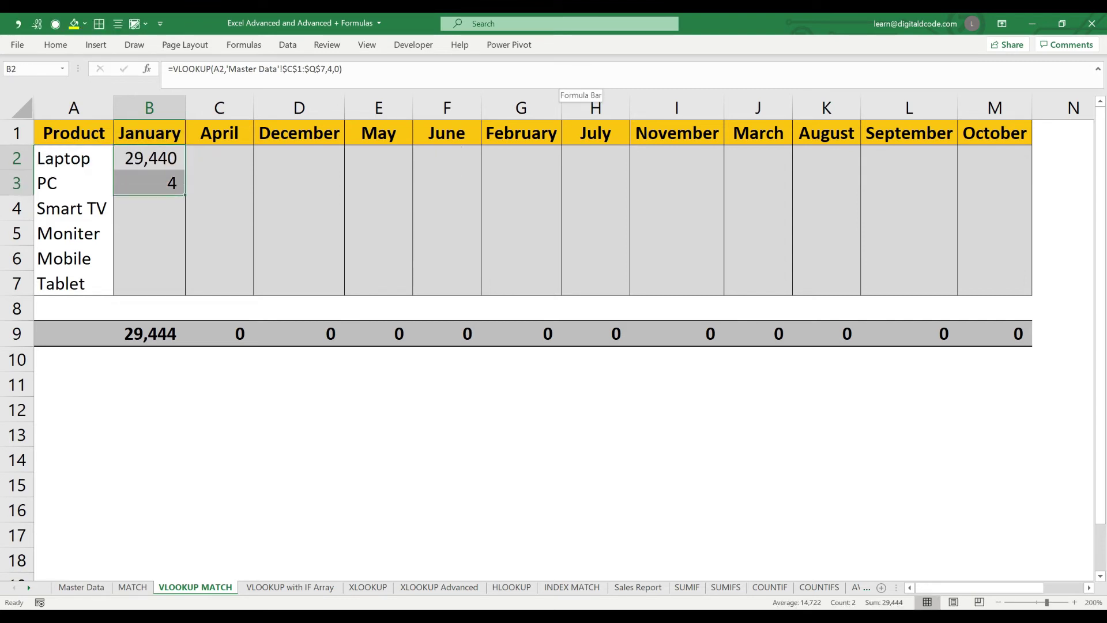
key(Delete)
key(shift+Up)
Step: Start a VLOOKUP formula in B2 with lookup value A2 and the absolute table array 'Master Data'!$C$1:$Q$7
text(=vl)
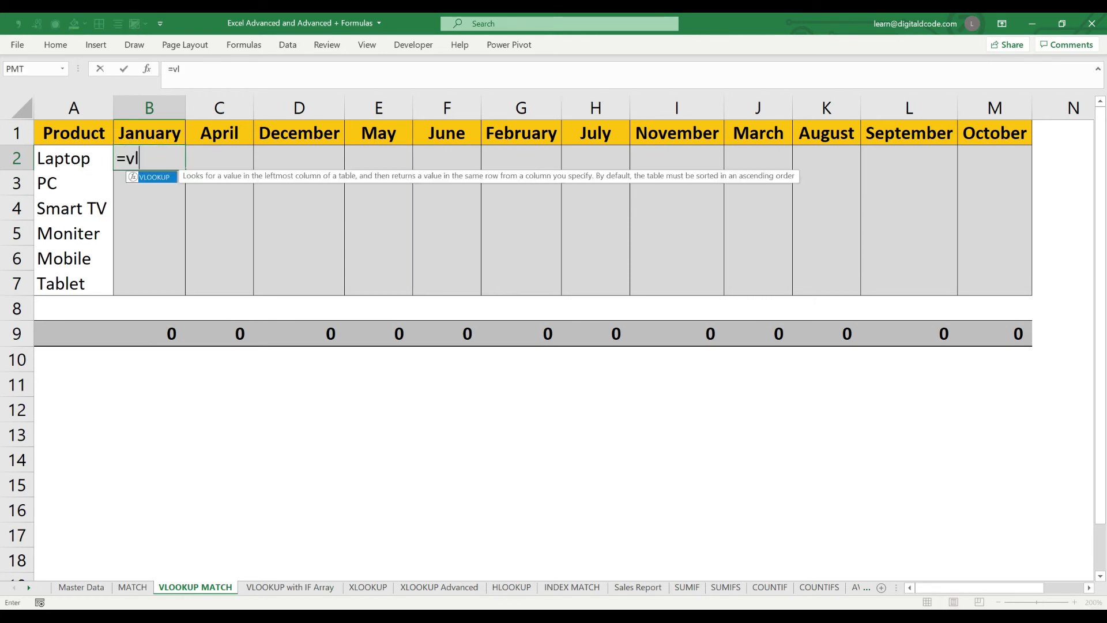
key(Tab)
key(Left)
text(,)
key(ctrl+Page_Up)
key(ctrl+Page_Up)
key(Right)
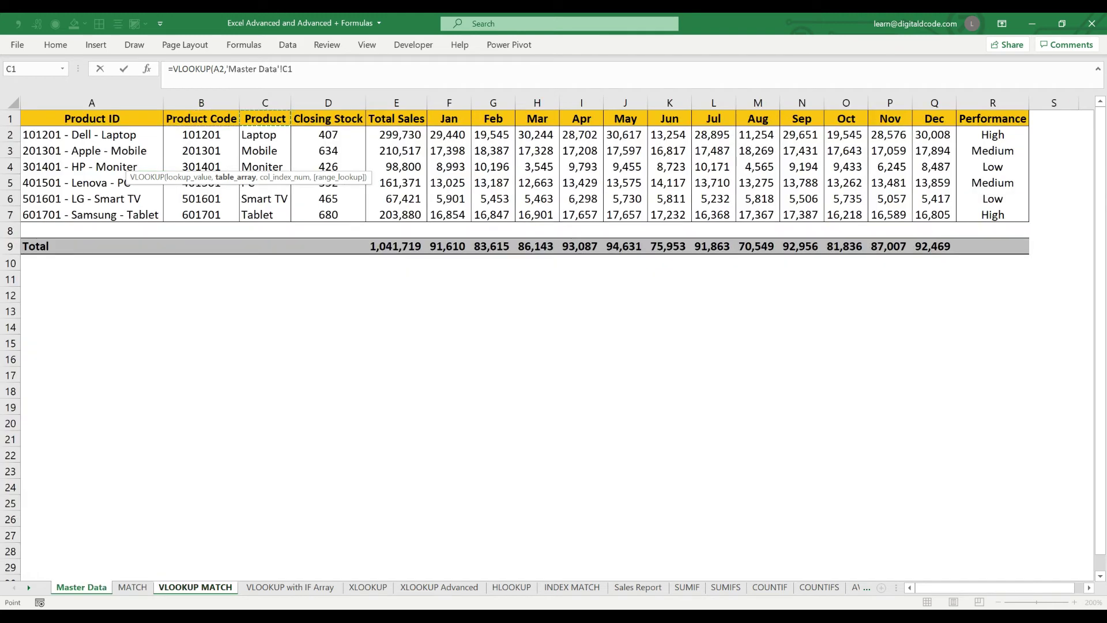
key(ctrl+shift+Down)
key(ctrl+shift+Right)
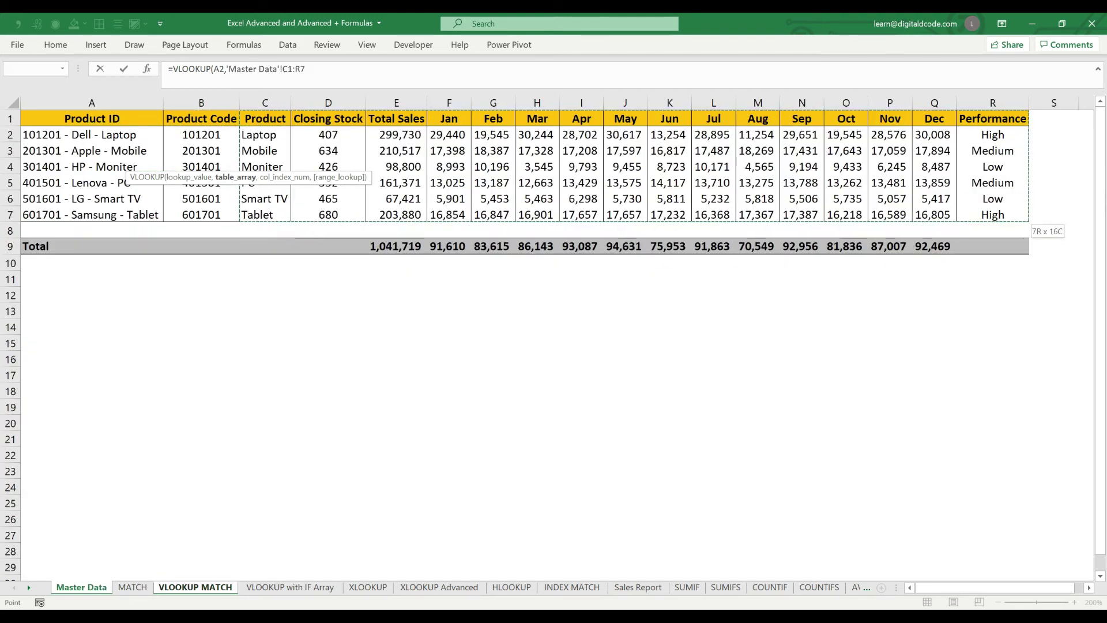
key(shift+Left)
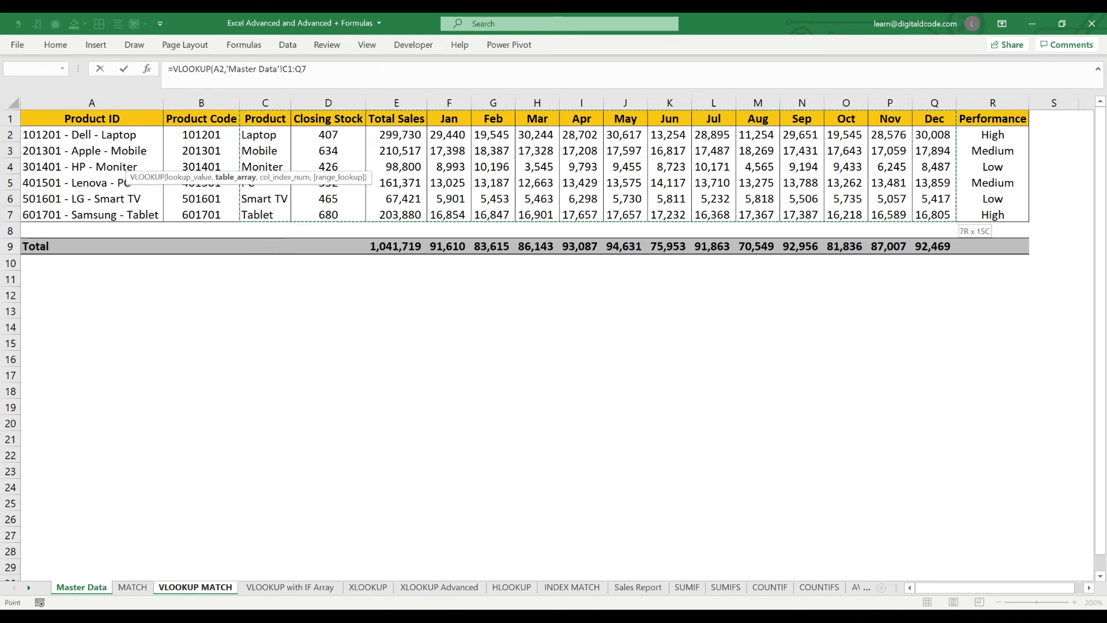
key(F4)
text(,)
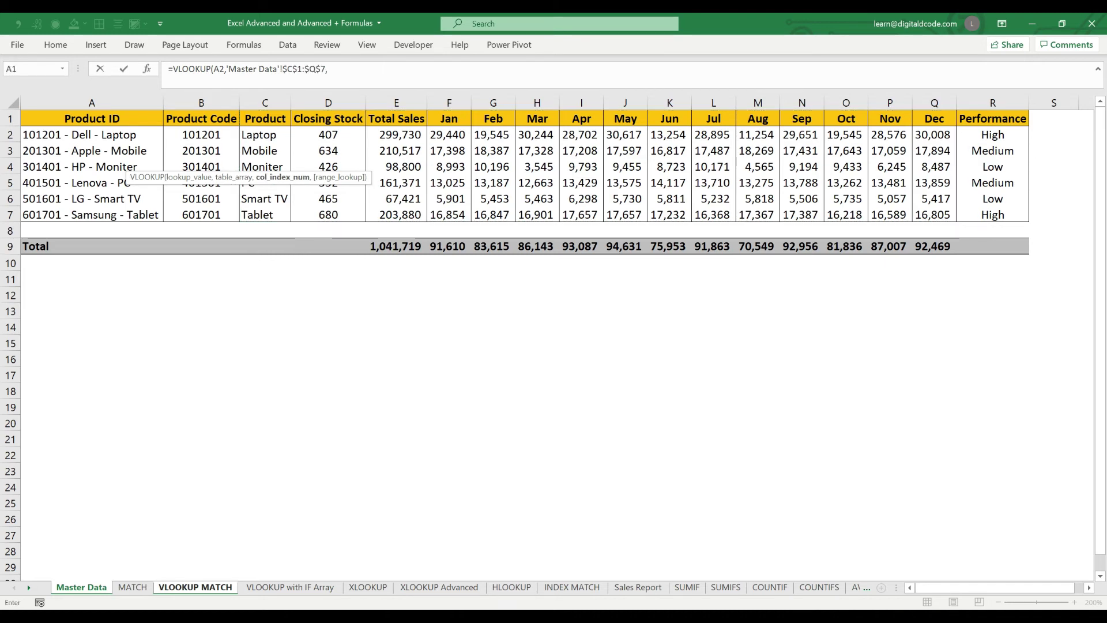
Step: Nest a MATCH function as the column index argument of the VLOOKUP formula
key(ctrl+Page_Down)
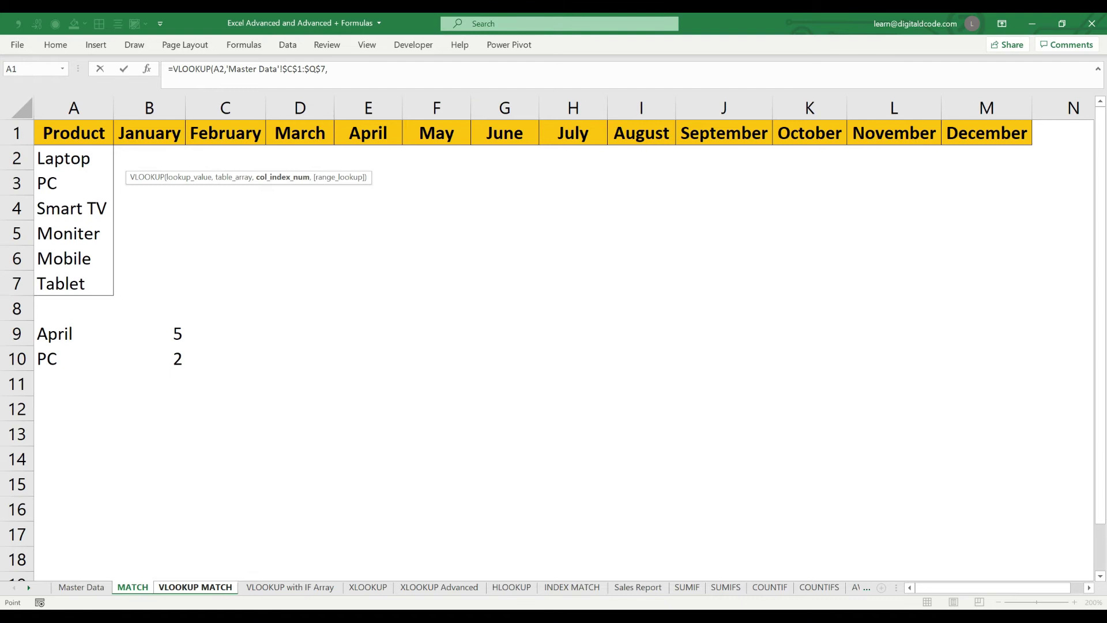
text(M)
key(Tab)
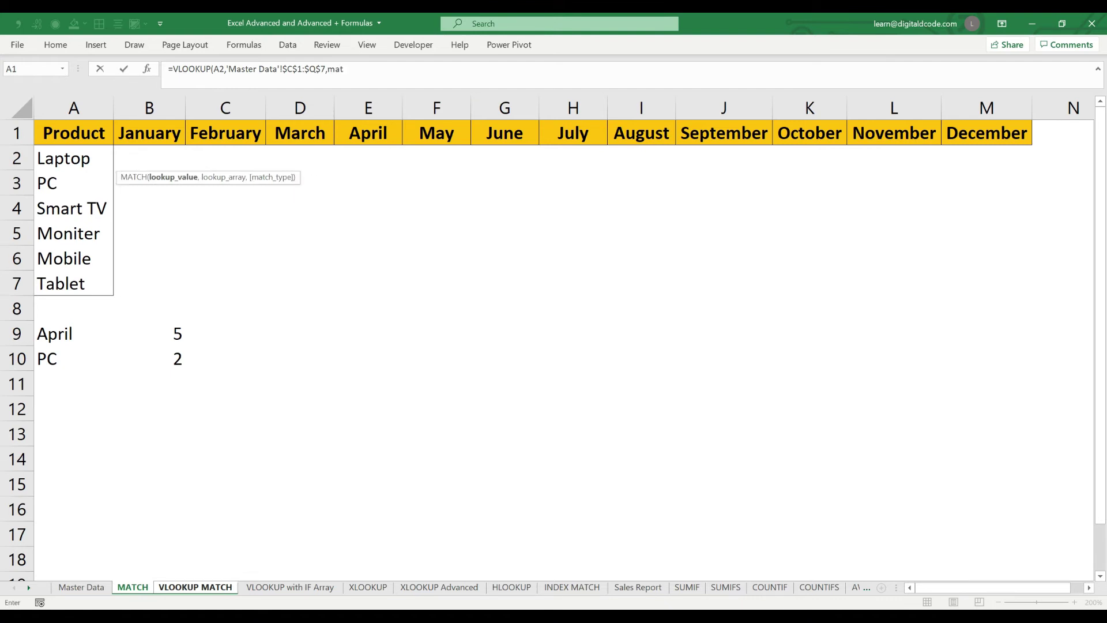
click(74, 132)
click(148, 133)
text(,)
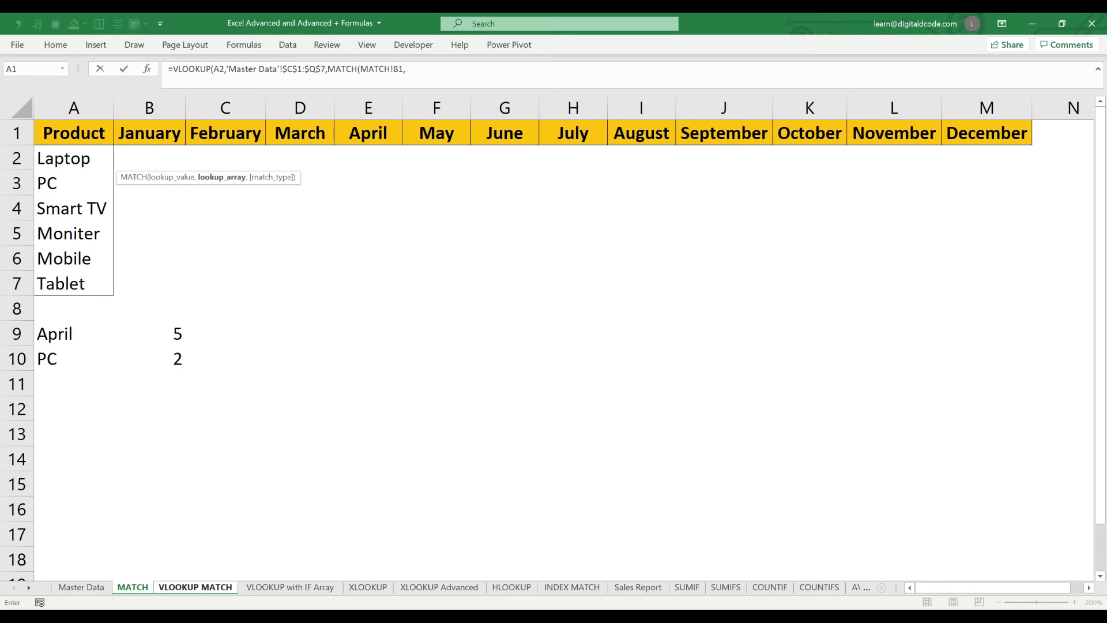
key(ctrl+Page_Up)
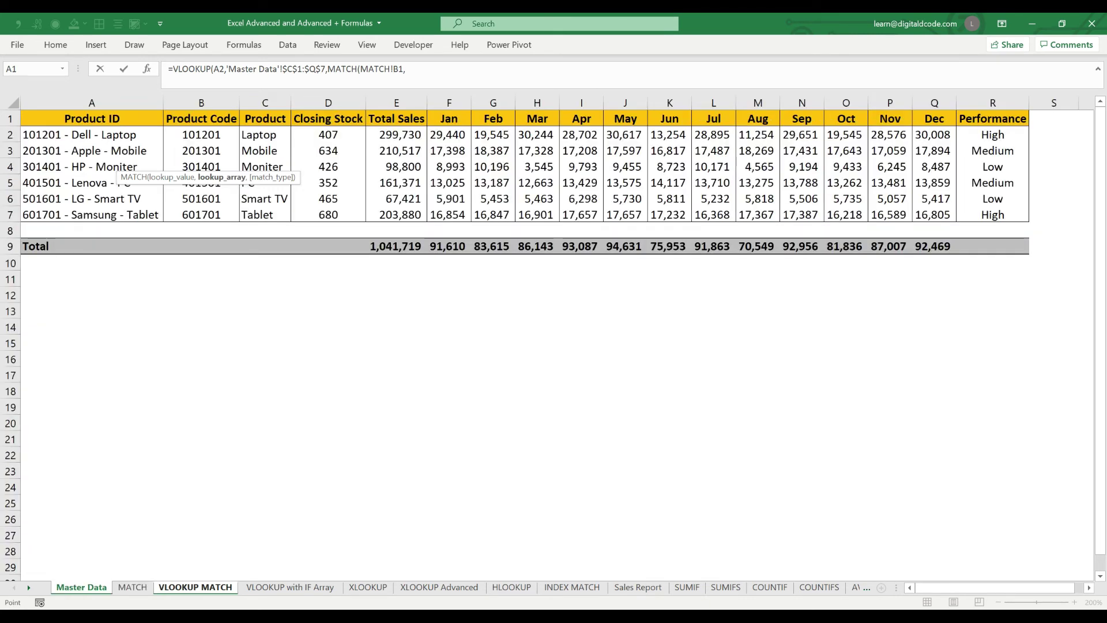
key(ctrl+Page_Down)
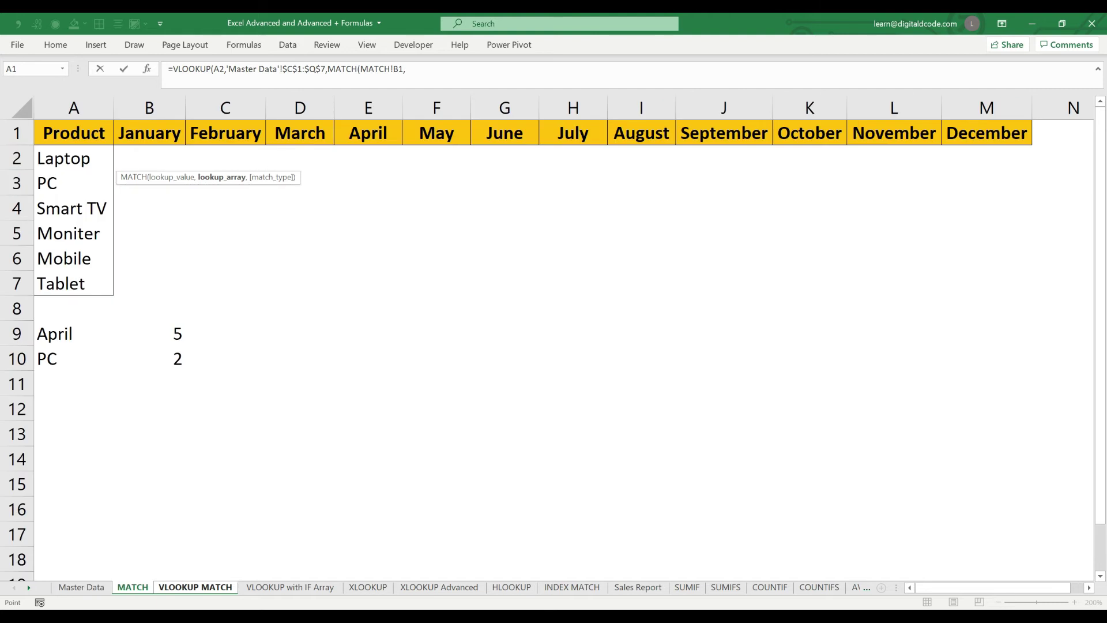
key(BackSpace)
key(BackSpace)
key(BackSpace)
key(BackSpace)
key(BackSpace)
key(BackSpace)
key(BackSpace)
key(BackSpace)
key(BackSpace)
key(BackSpace)
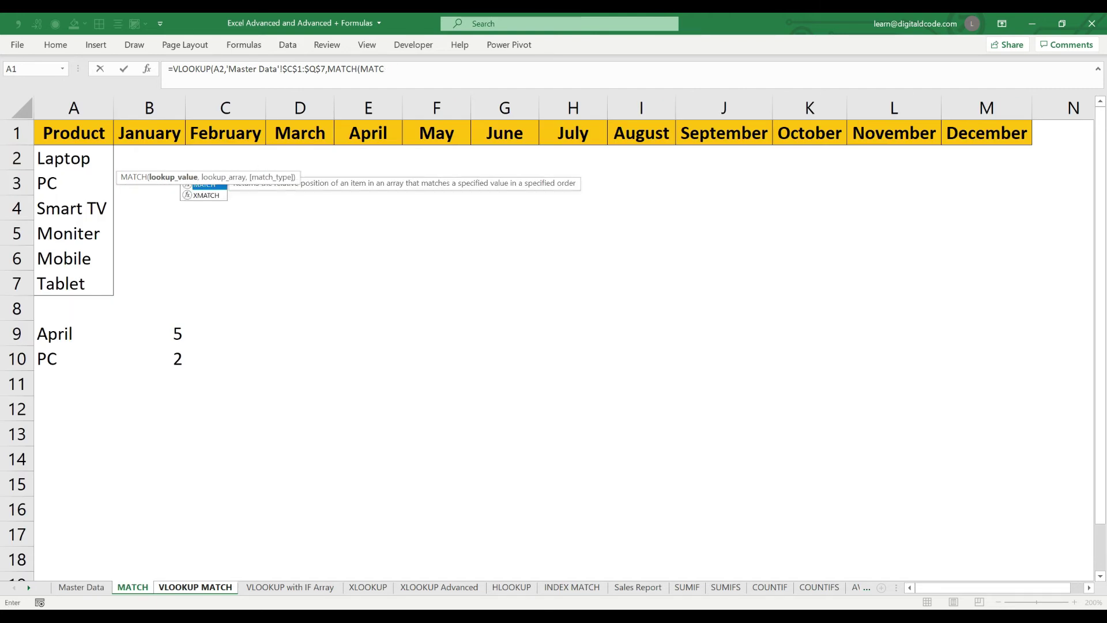
text(()
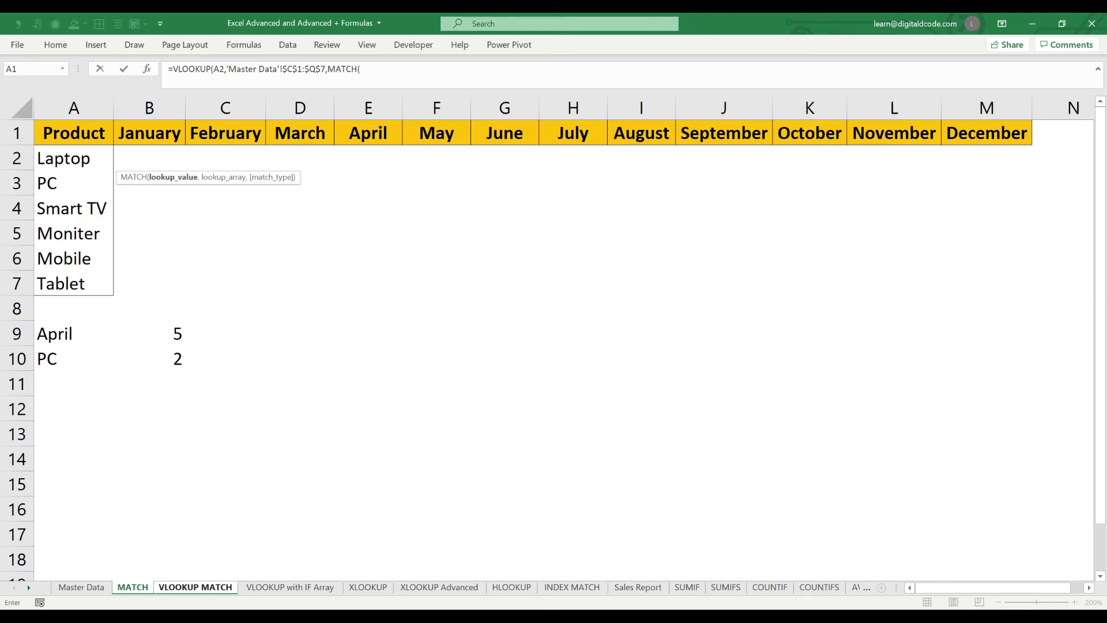
Step: Complete the nested MATCH with lookup value 'VLOOKUP MATCH'!B1, lookup array 'Master Data'!C1:Q1 and match type 0
key(ctrl+Page_Down)
click(150, 133)
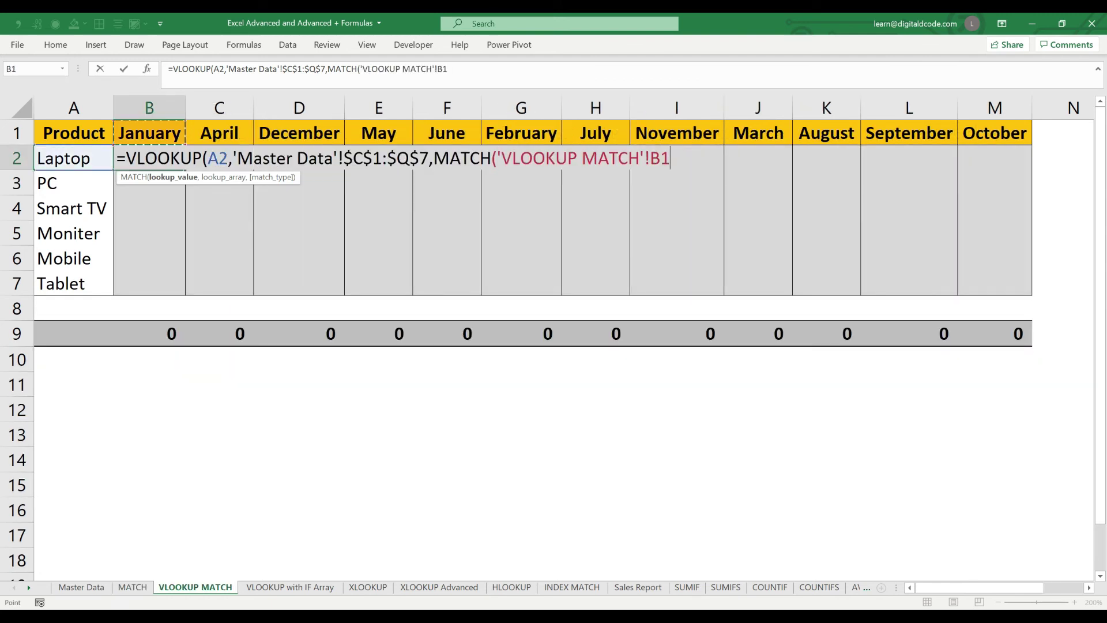
text(,)
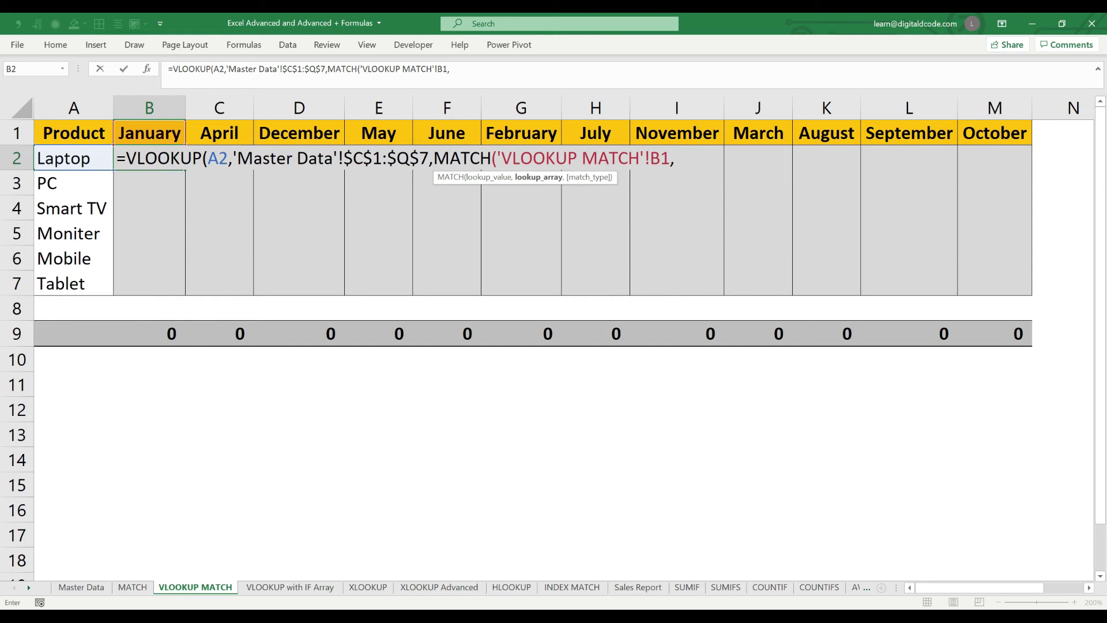
key(ctrl+Page_Up)
key(ctrl+Page_Up)
key(Right)
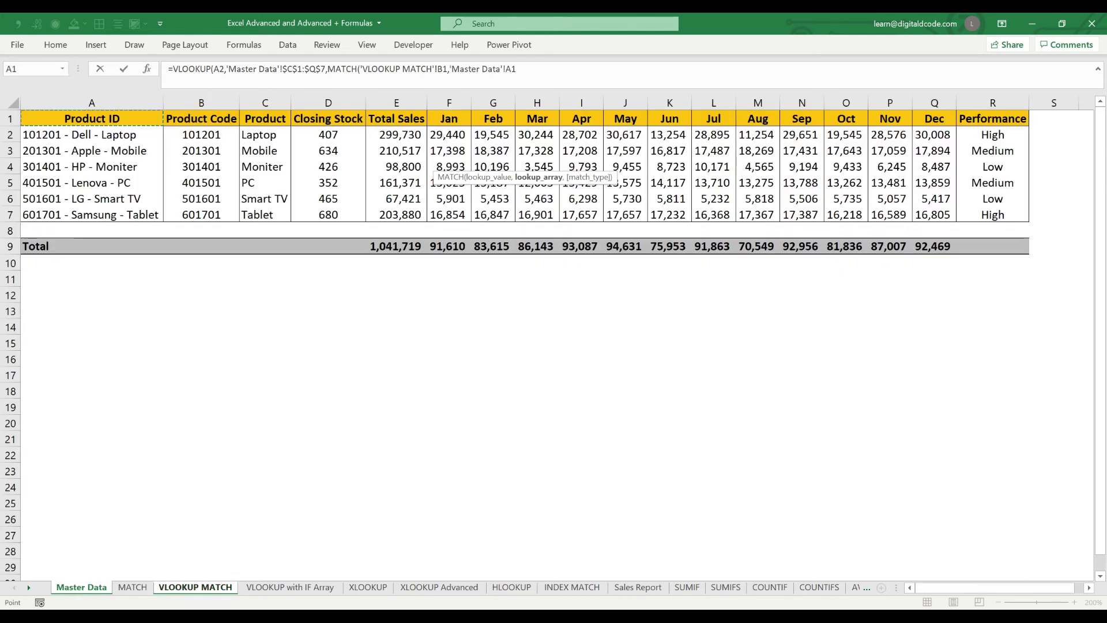
key(Right)
drag(266, 118, 934, 119)
text(,0))
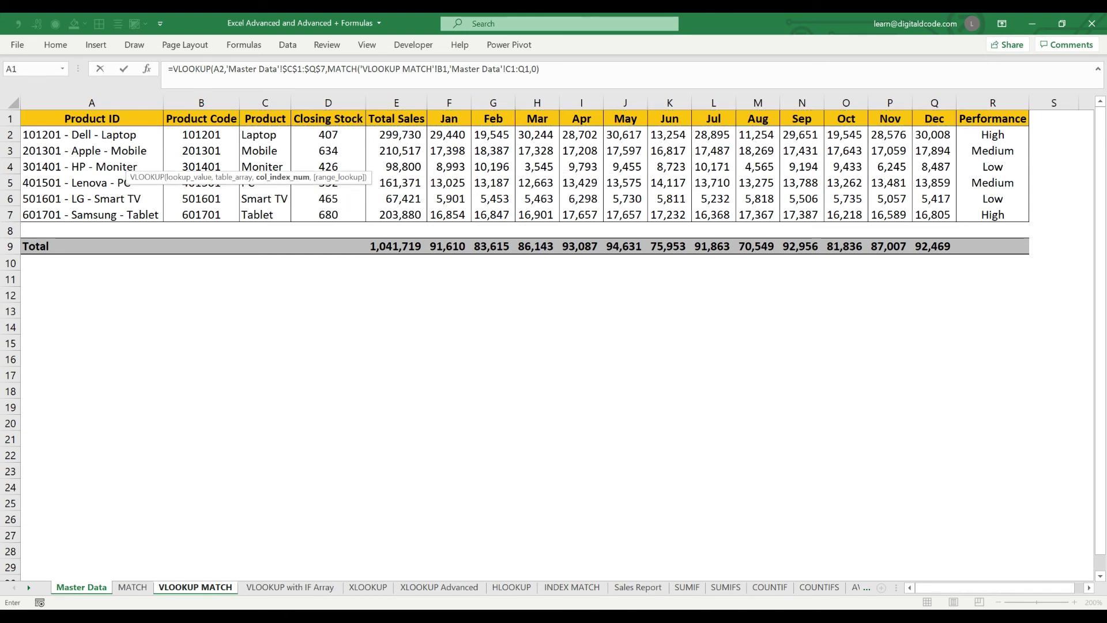
Step: Set the VLOOKUP's range lookup to 0 for an exact match and enter the formula in B2
text(,)
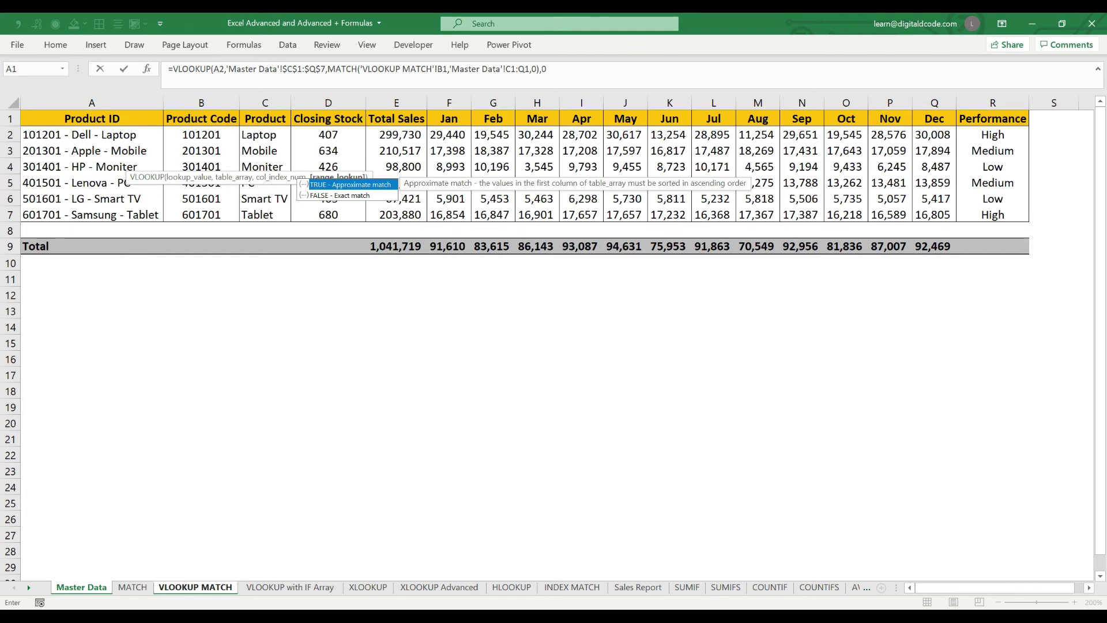
text(0)
key(Return)
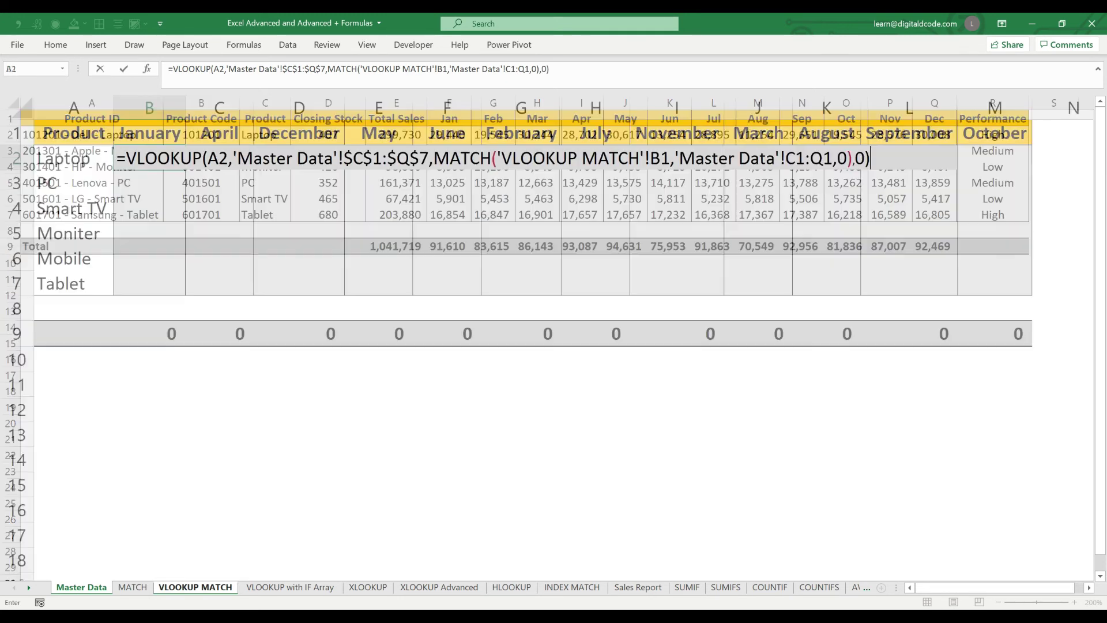
Step: Remove the 'VLOOKUP MATCH'! sheet reference before B1 in the MATCH lookup value of B2's formula
key(Up)
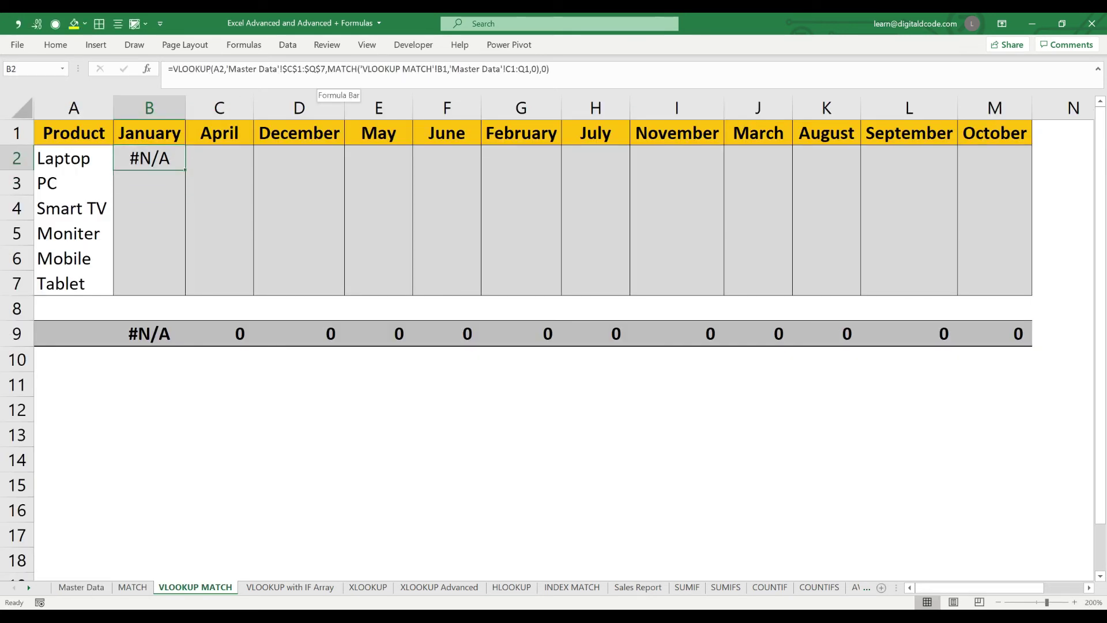
key(F2)
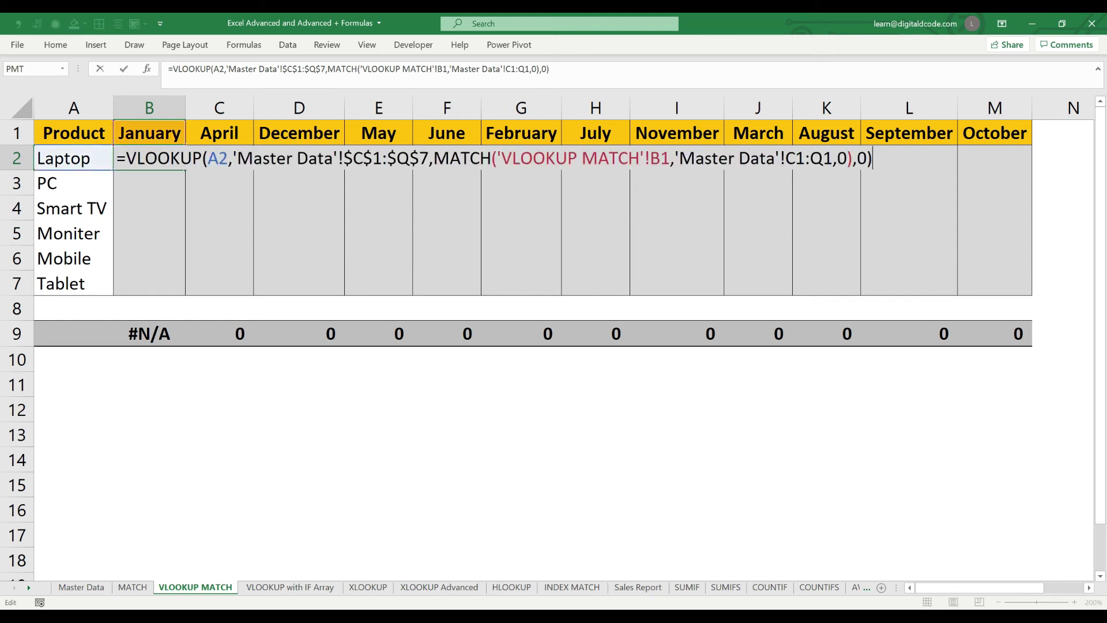
key(Left)
key(Left)
key(Left)
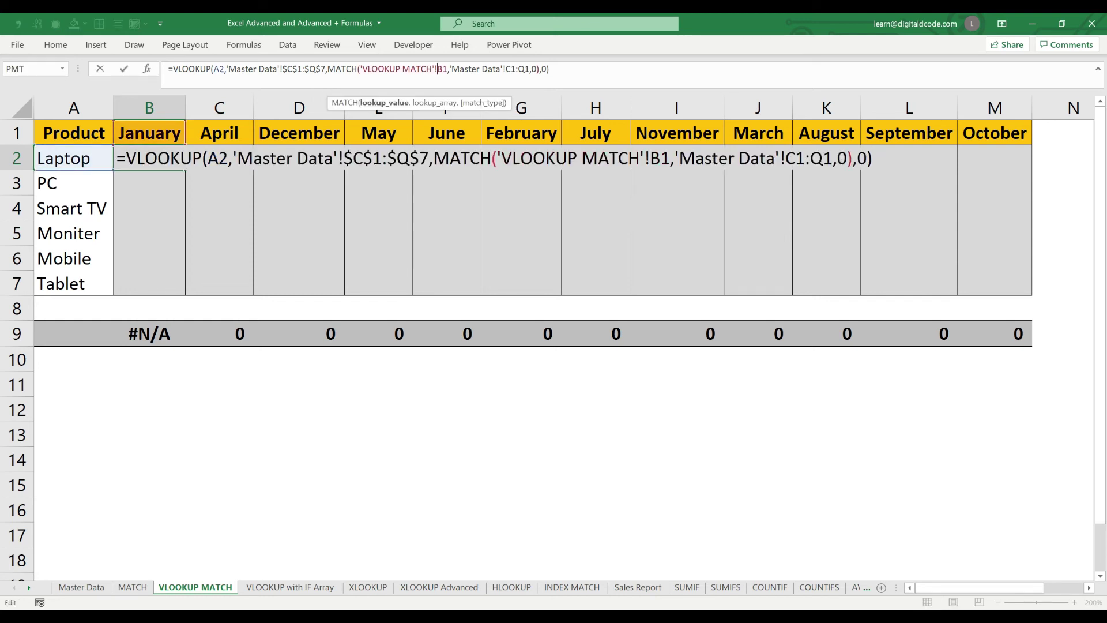
key(BackSpace)
key(BackSpace)
key(BackSpace)
key(BackSpace)
key(BackSpace)
key(BackSpace)
key(BackSpace)
key(BackSpace)
key(BackSpace)
key(BackSpace)
key(BackSpace)
key(BackSpace)
key(BackSpace)
key(BackSpace)
key(BackSpace)
key(BackSpace)
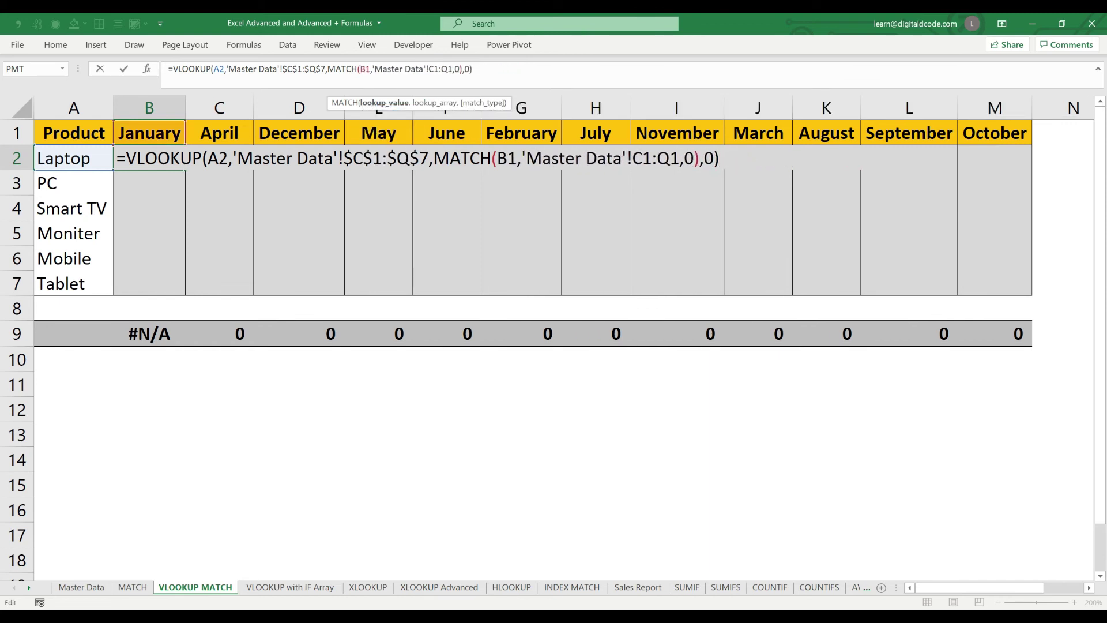
Step: Wrap the MATCH lookup value in LEFT(B1,3) and enter the updated formula in B2
text(le)
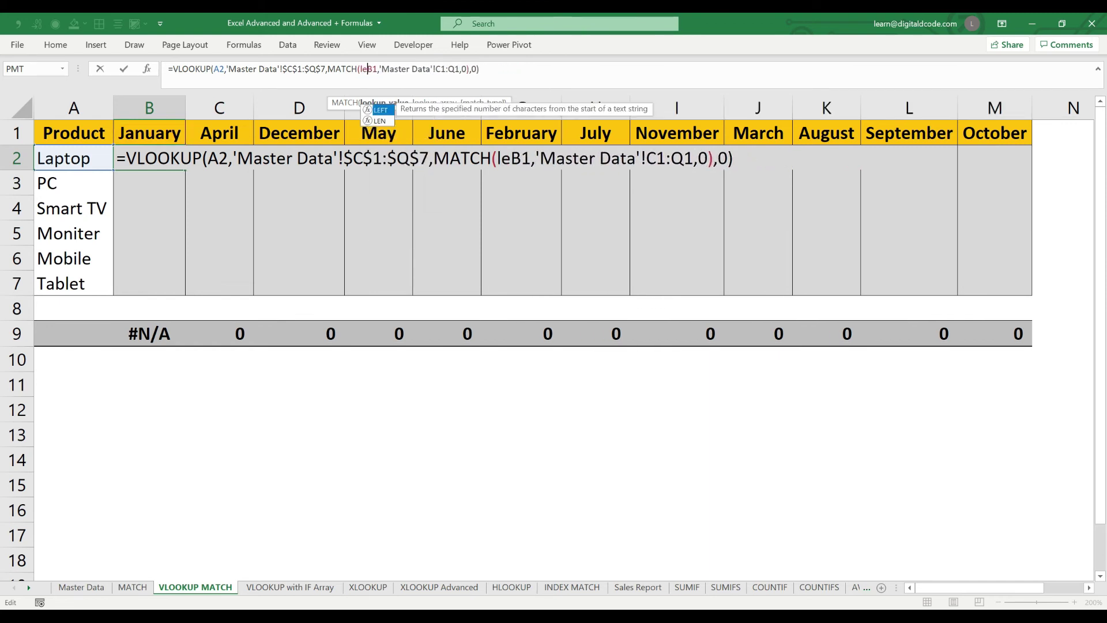
key(Tab)
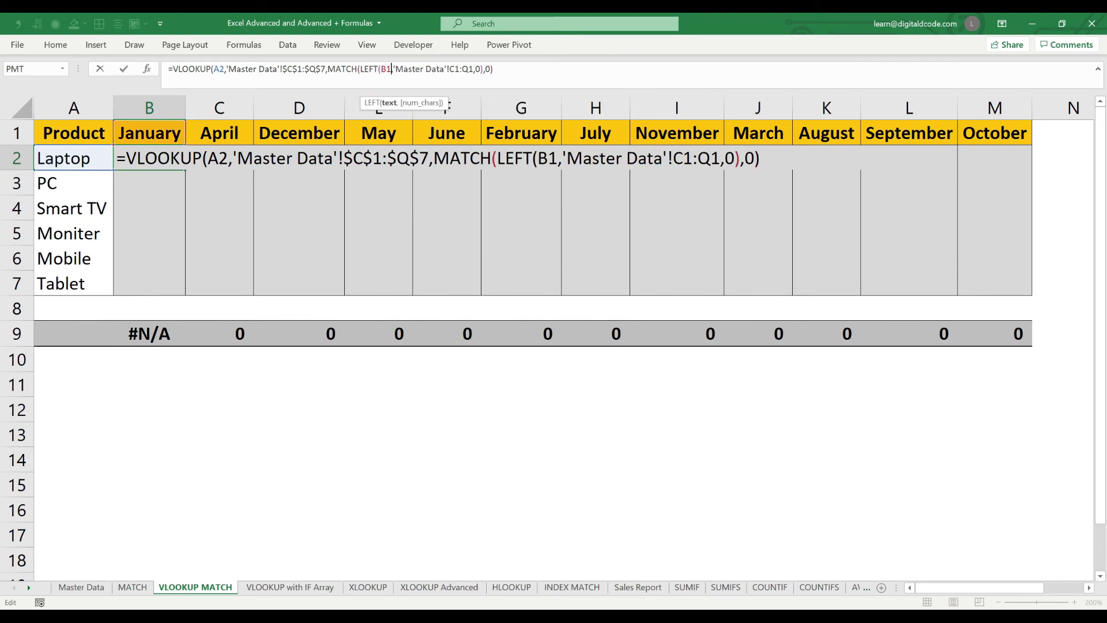
text(,3),)
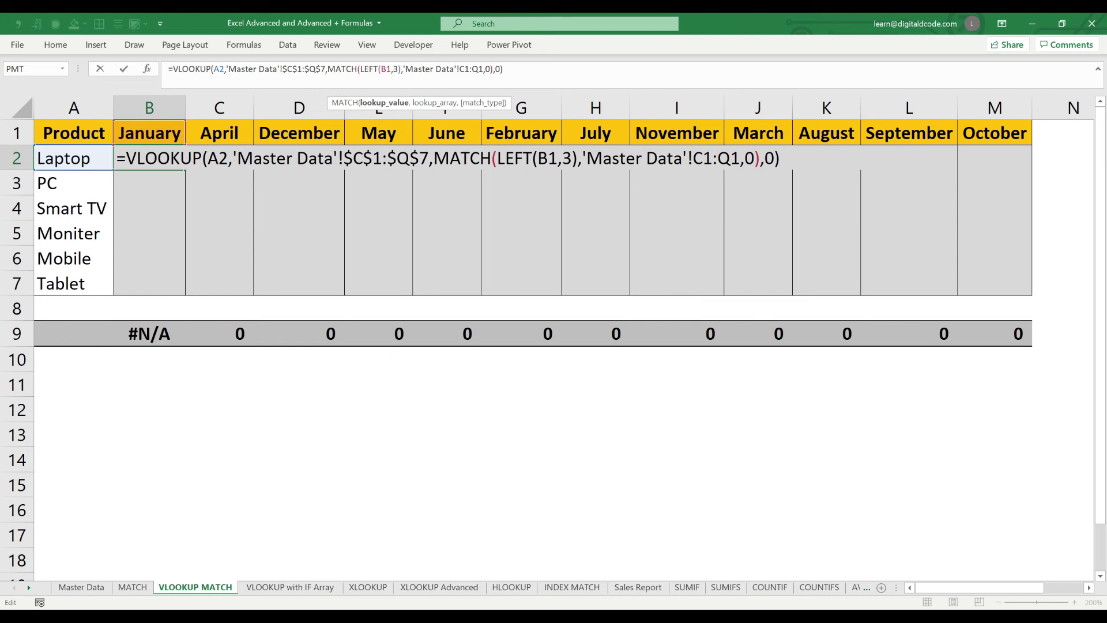
key(Return)
Step: Try copying the B2 formula across to the April cell C2, and clear the pasted formula
click(150, 158)
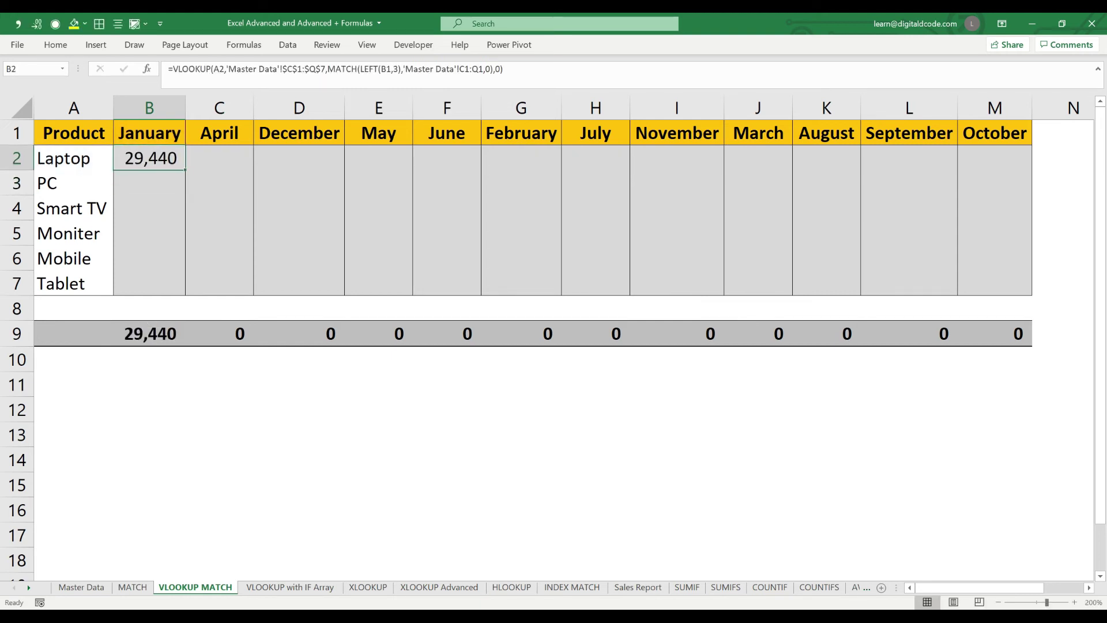
key(ctrl+c)
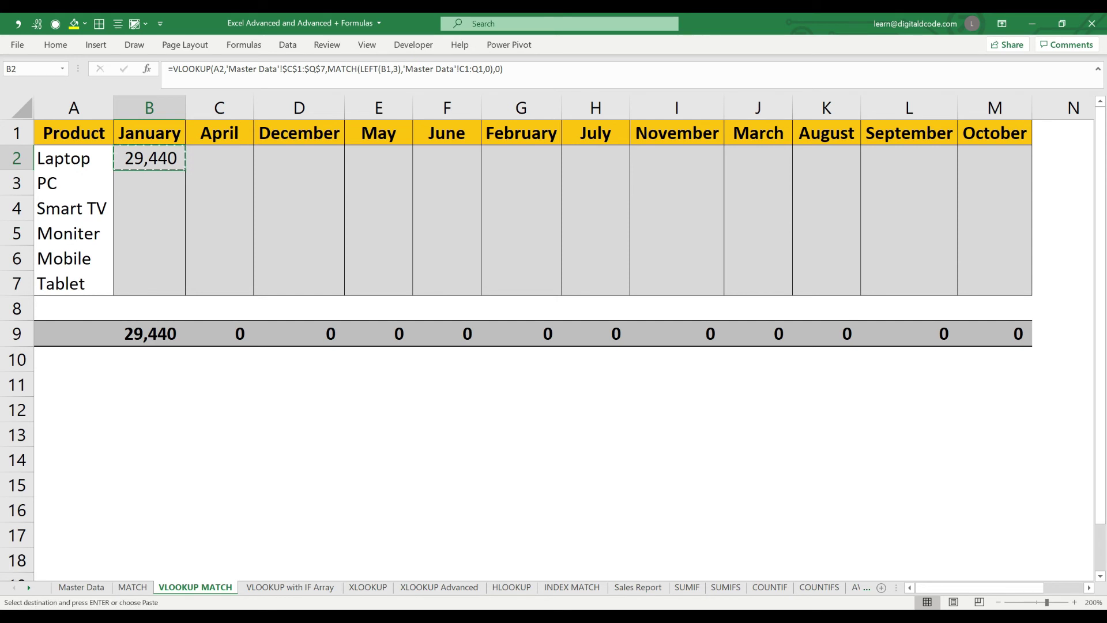
click(219, 158)
key(Return)
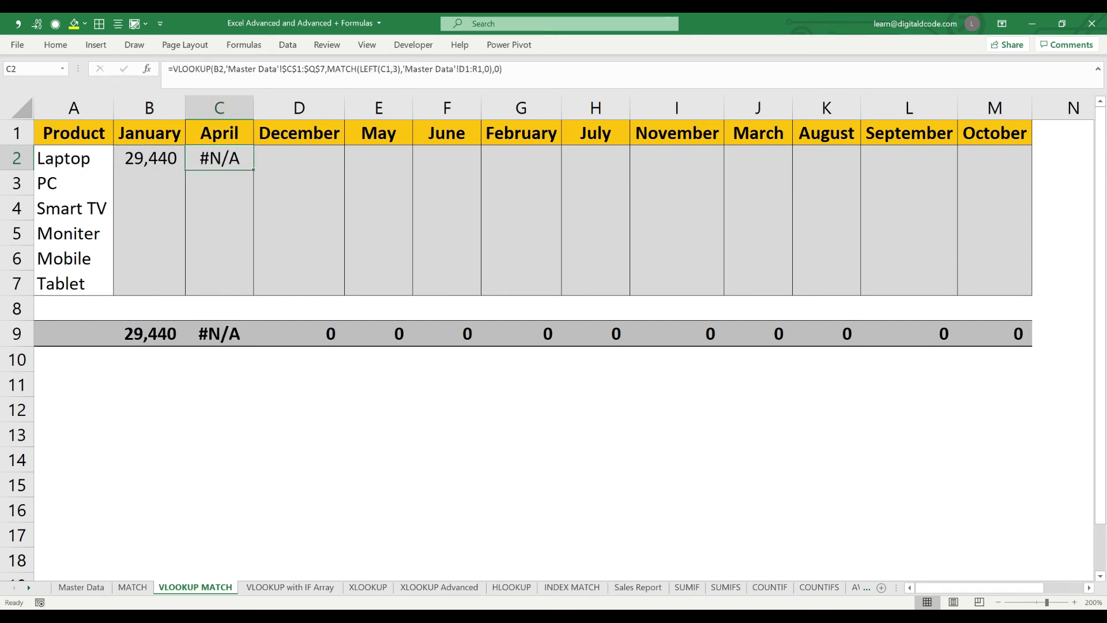
key(Delete)
Step: Try copying the B2 formula down to the PC cell B3, and clear the pasted formula
click(149, 158)
key(ctrl+c)
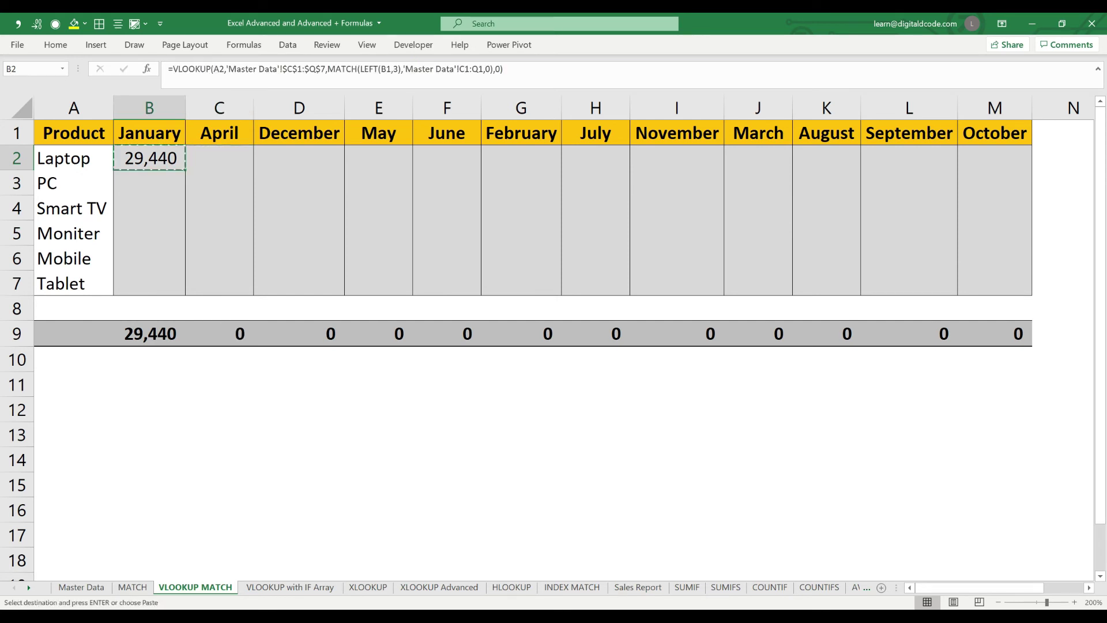
click(149, 183)
key(Return)
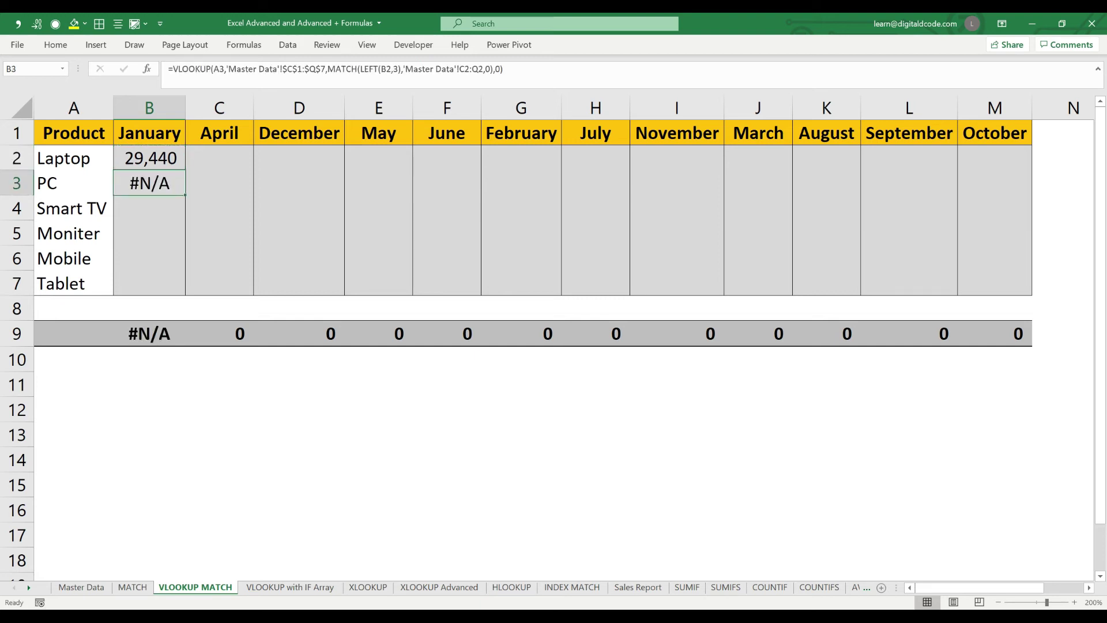
key(Delete)
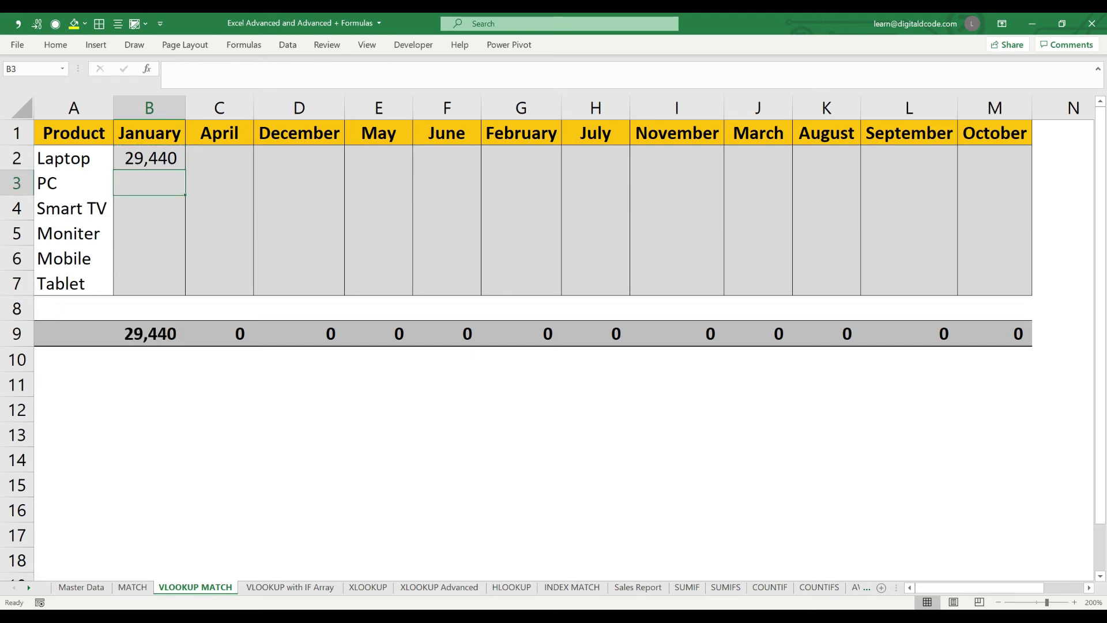
Step: Copy the B2 formula to B3 again and open the pasted formula to inspect its shifted references
click(149, 158)
key(ctrl+c)
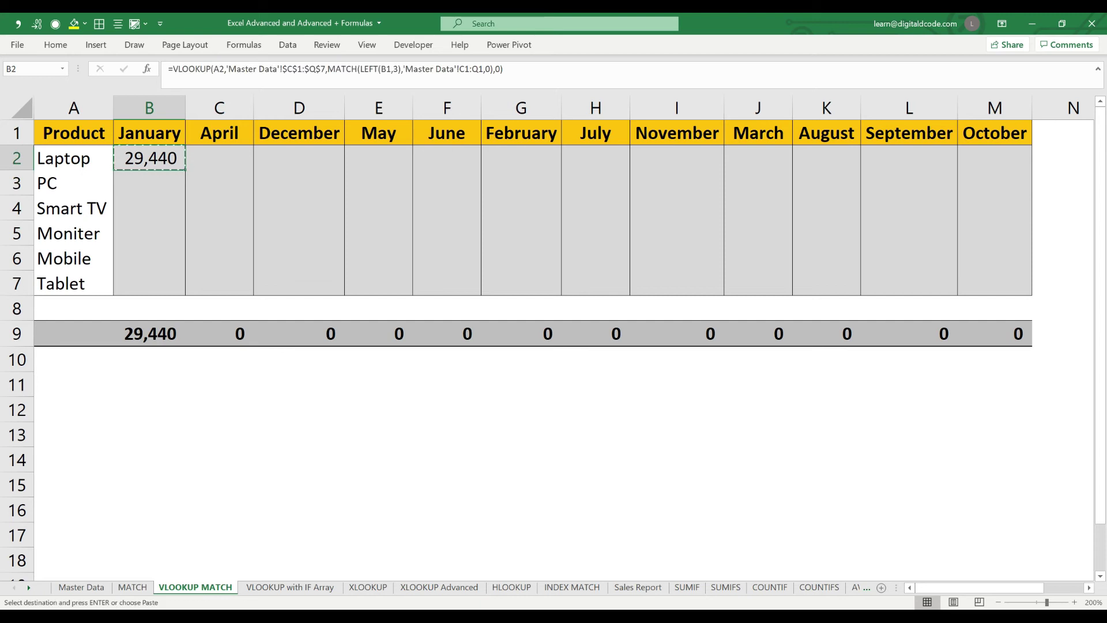
click(149, 183)
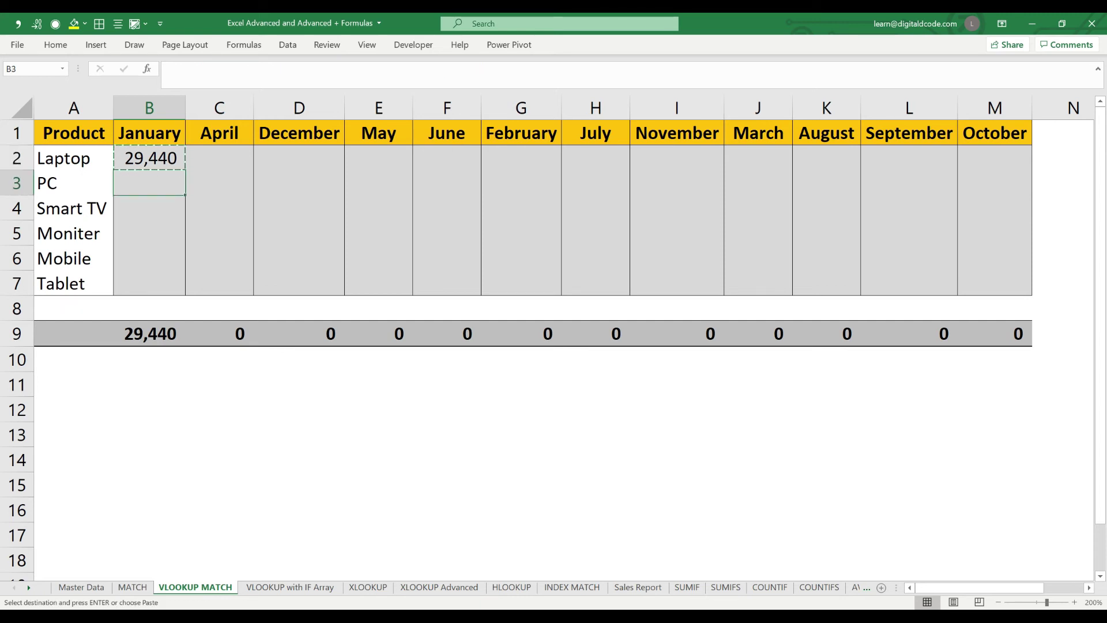
key(Return)
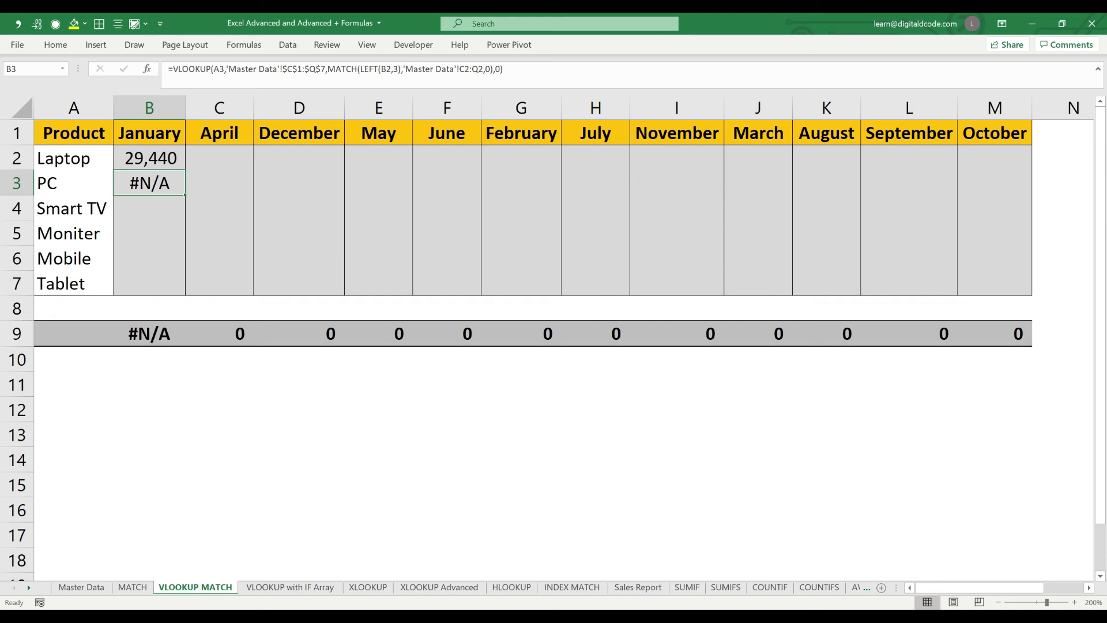
key(F2)
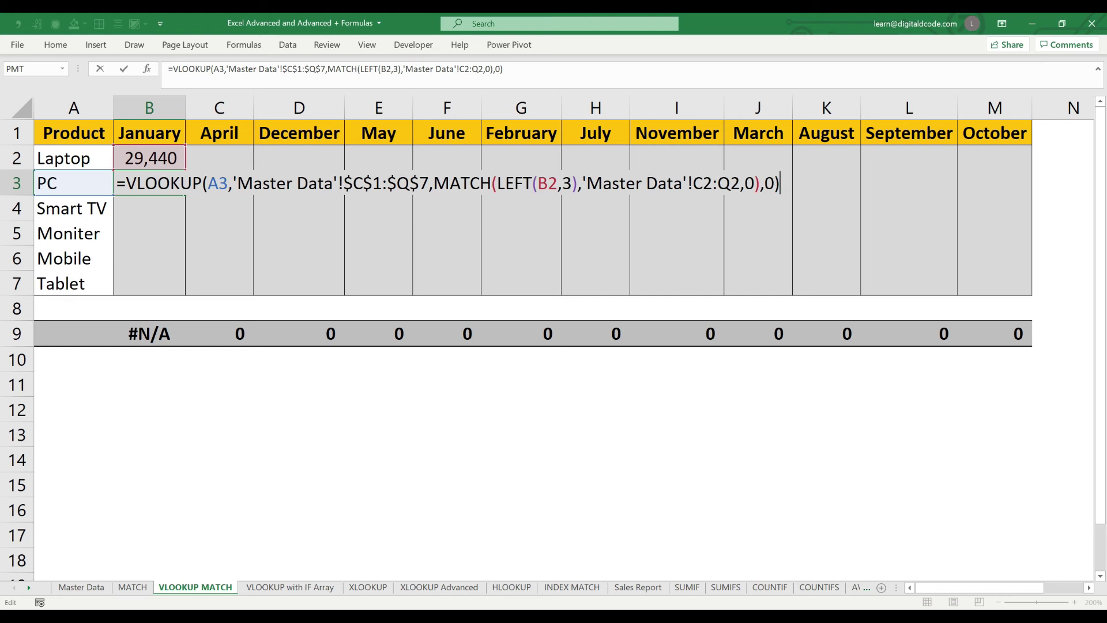
Step: Lock the row of the January header reference in the B2 formula, making it LEFT(B$1,3)
key(ctrl+Return)
key(Up)
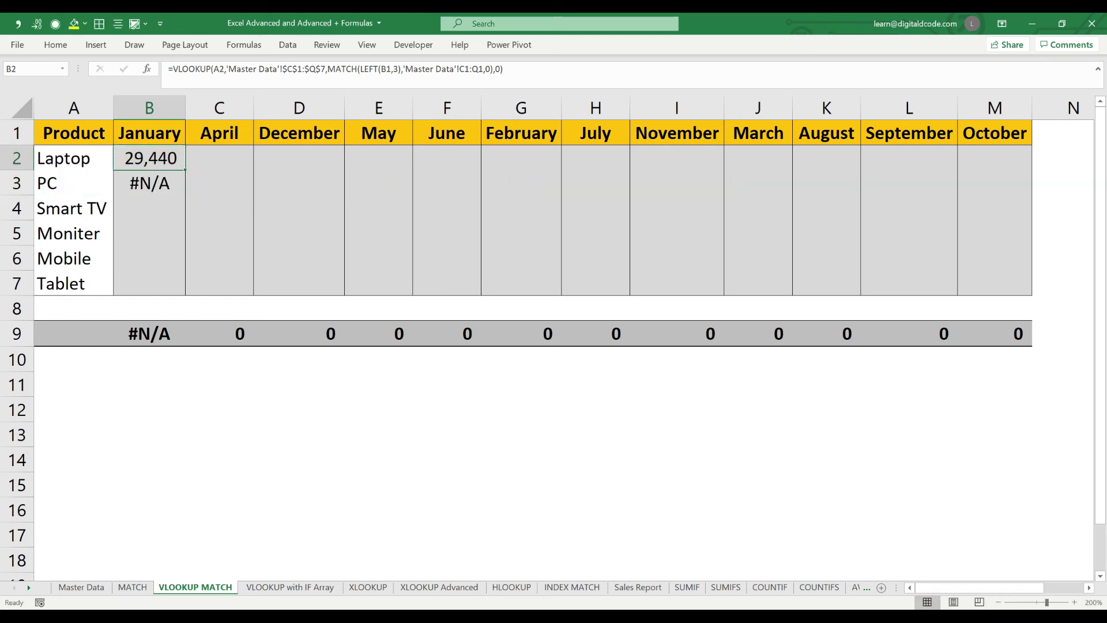
click(148, 133)
key(shift+space)
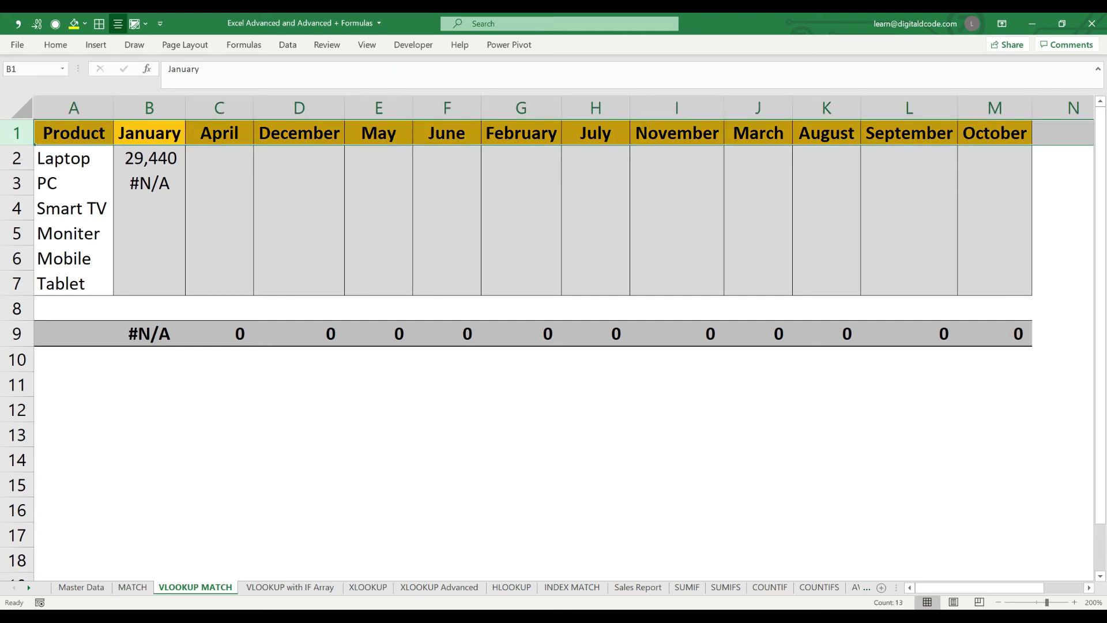
key(shift+Tab)
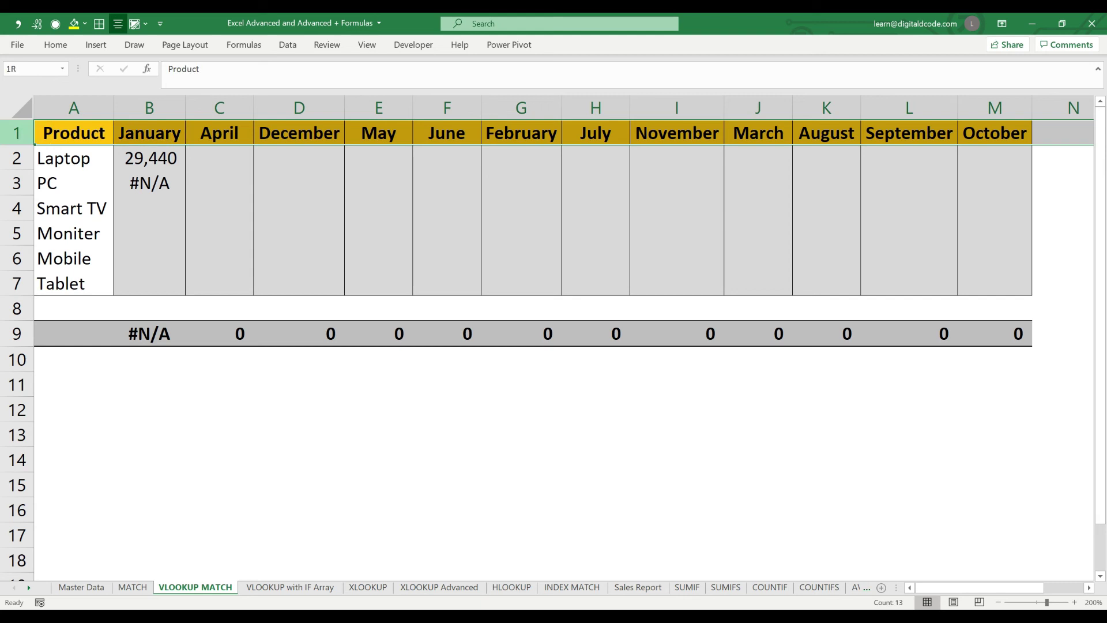
ctrl+click(74, 108)
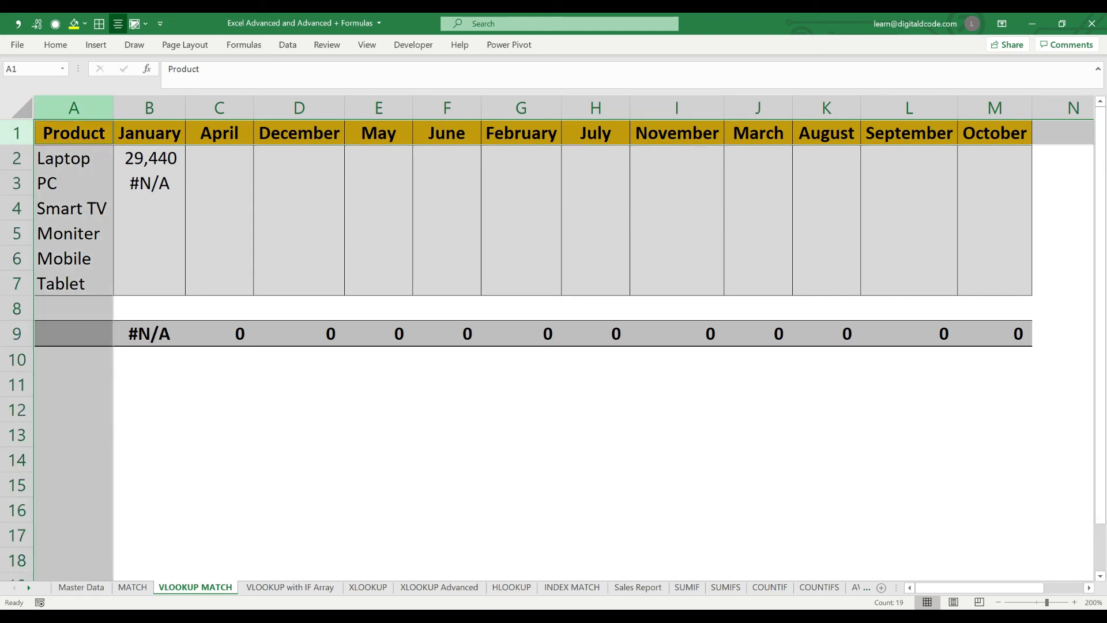
click(150, 158)
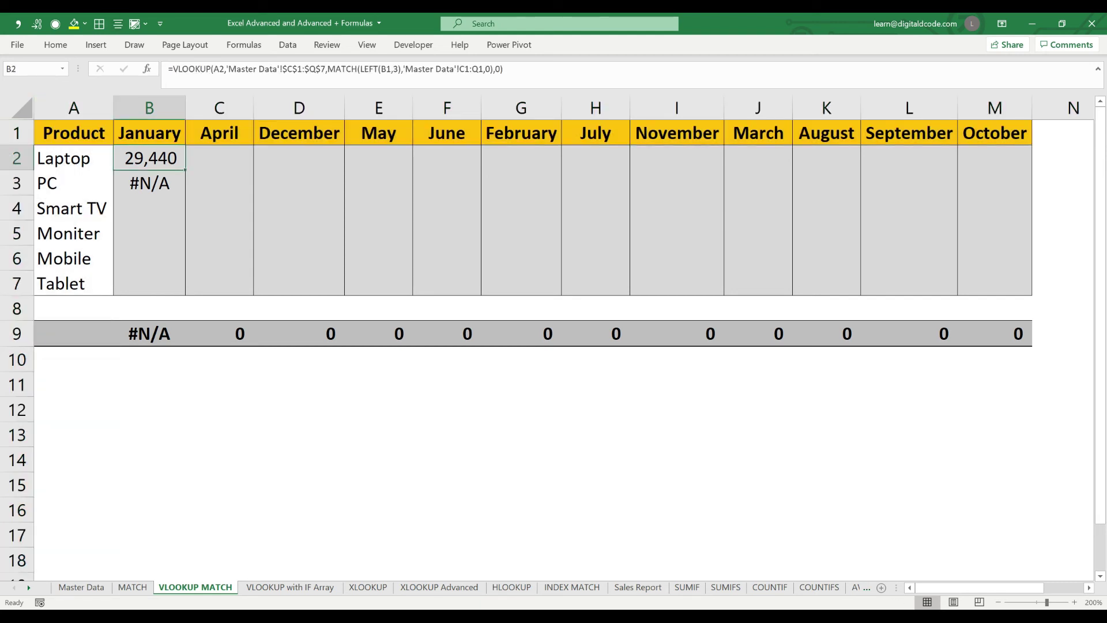
key(F2)
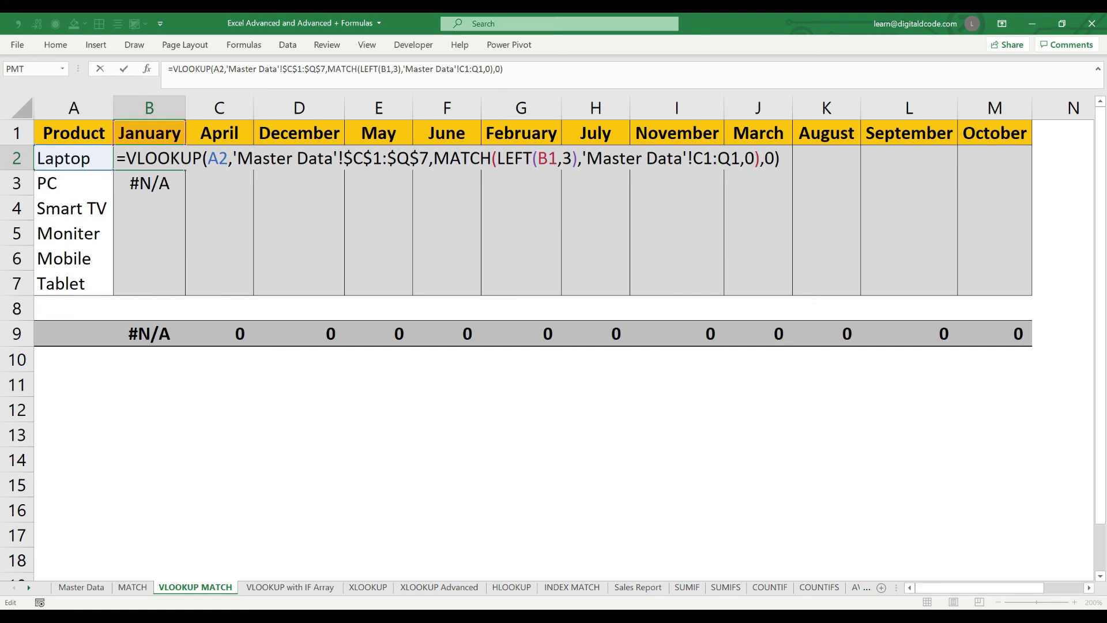
click(549, 157)
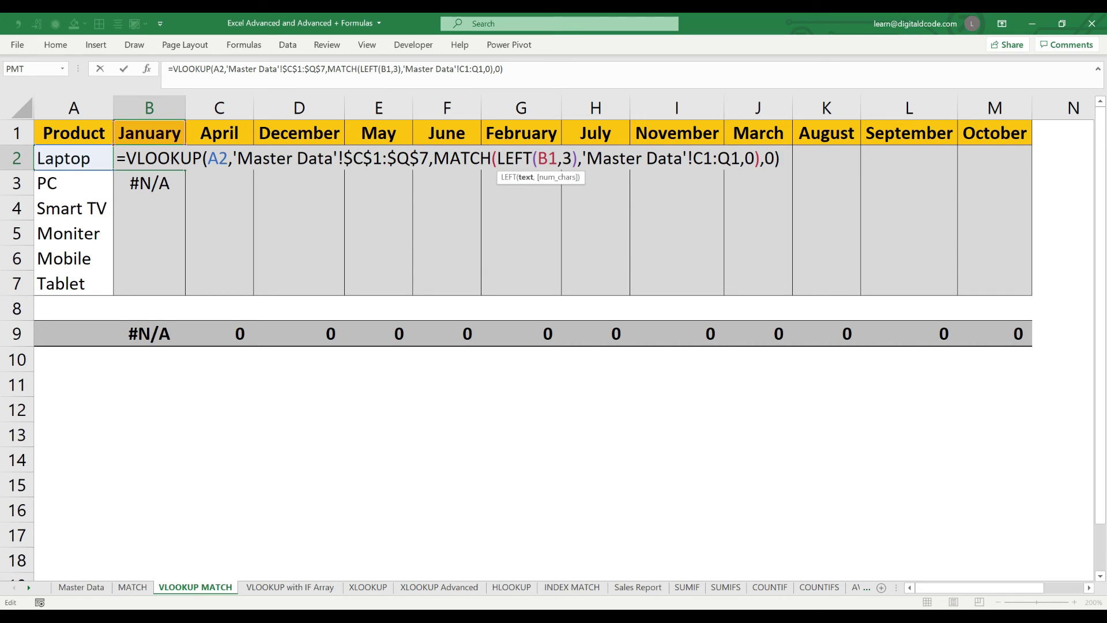
text($)
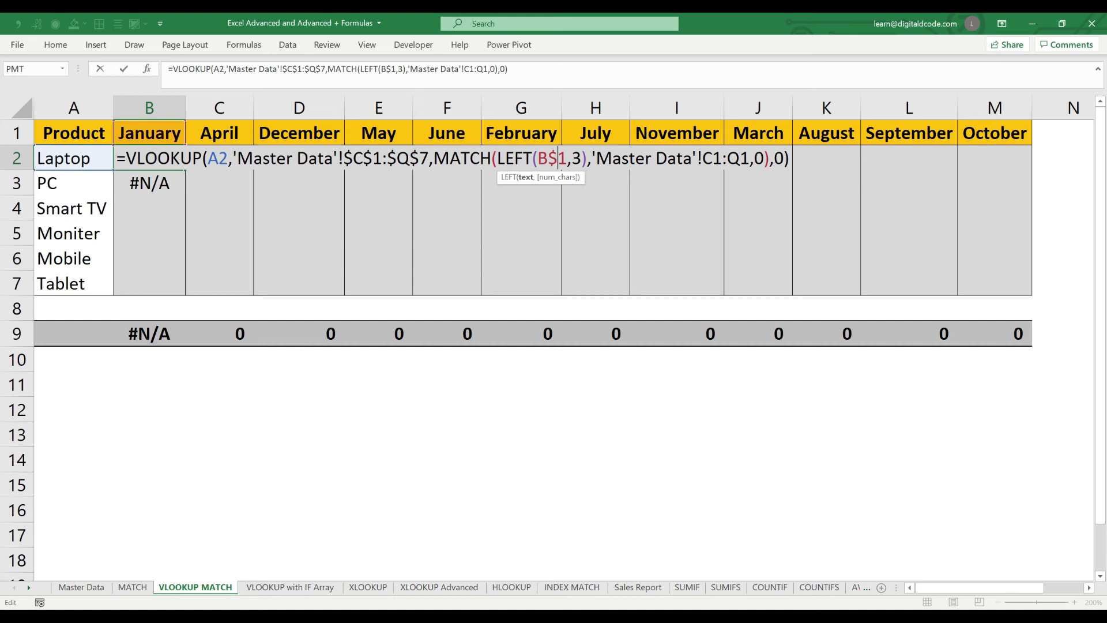
key(ctrl+Return)
Step: Try copying the B2 formula down to the PC cell B3 and compare the references in both formulas
key(ctrl+c)
key(Down)
key(Return)
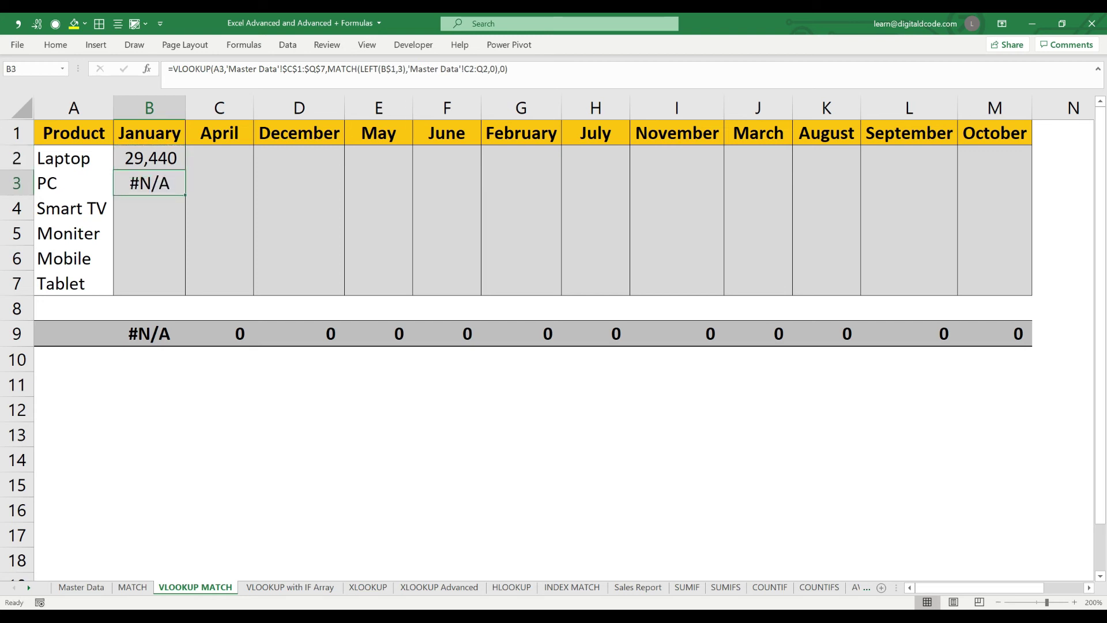
key(Up)
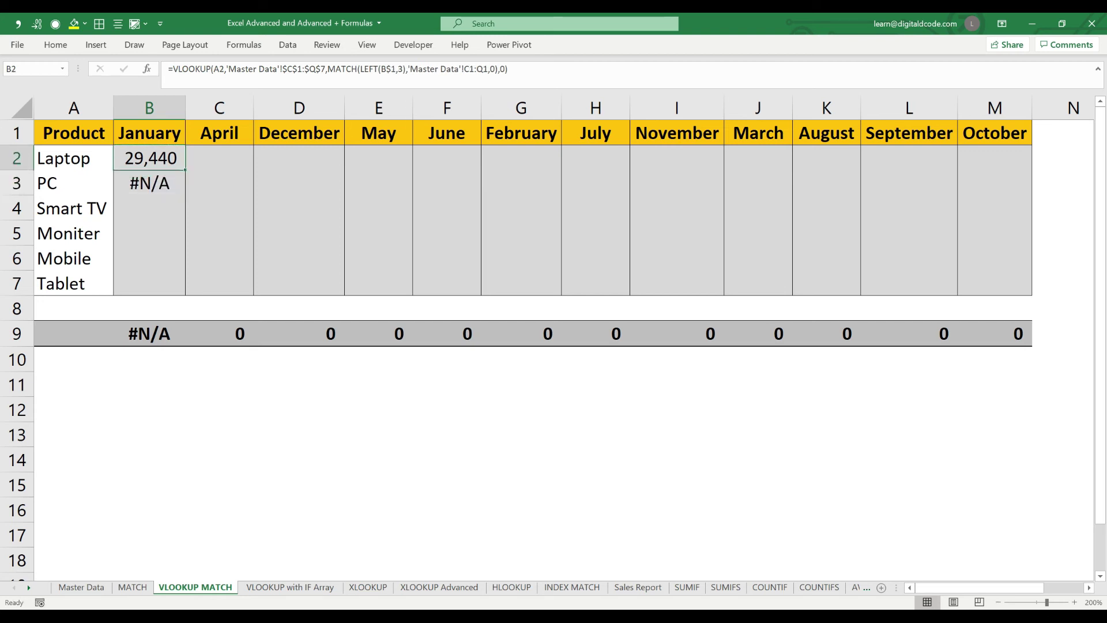
key(F2)
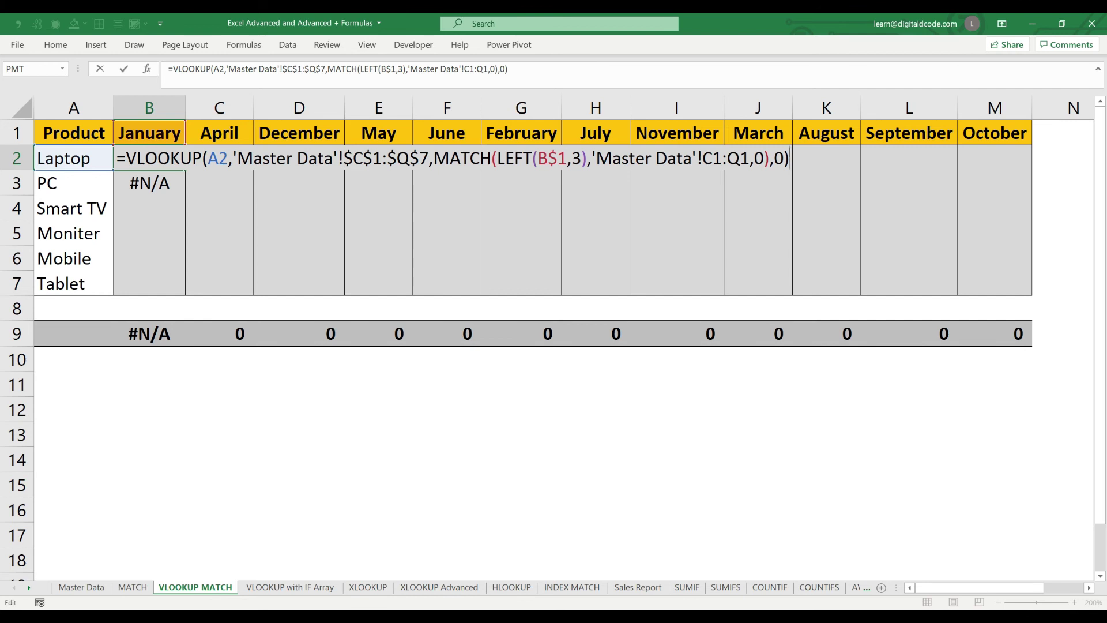
key(Escape)
key(Down)
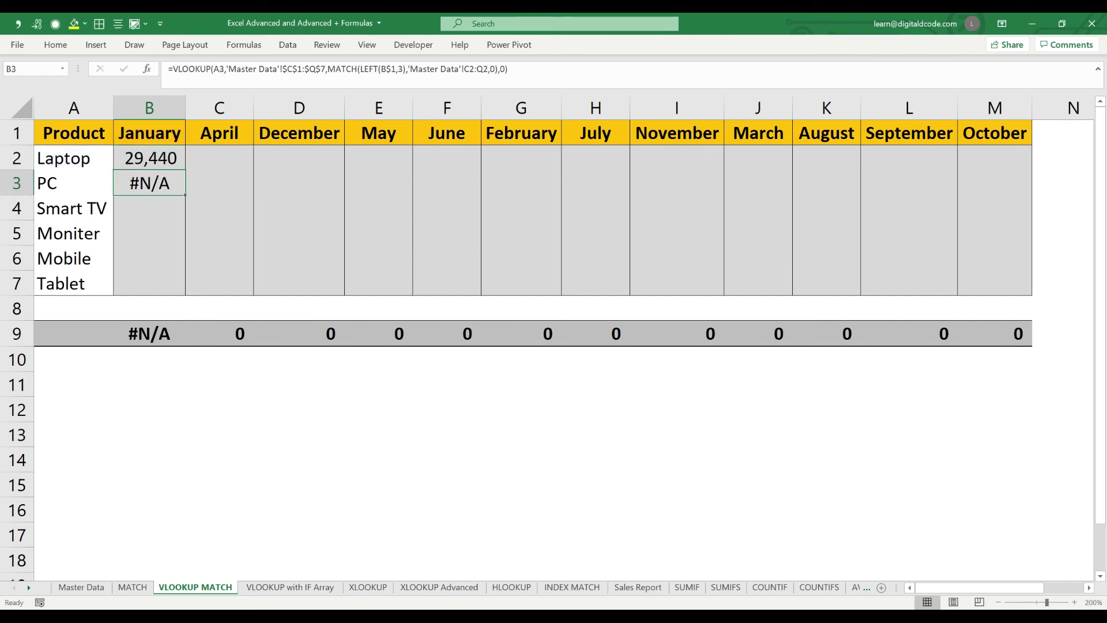
key(Up)
key(F2)
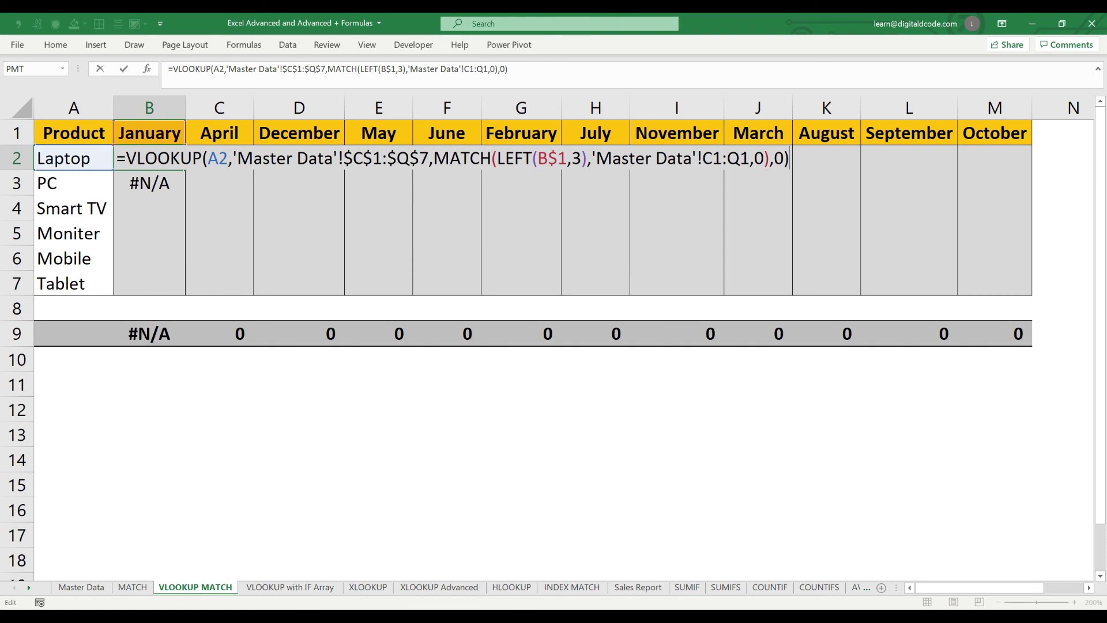
key(Return)
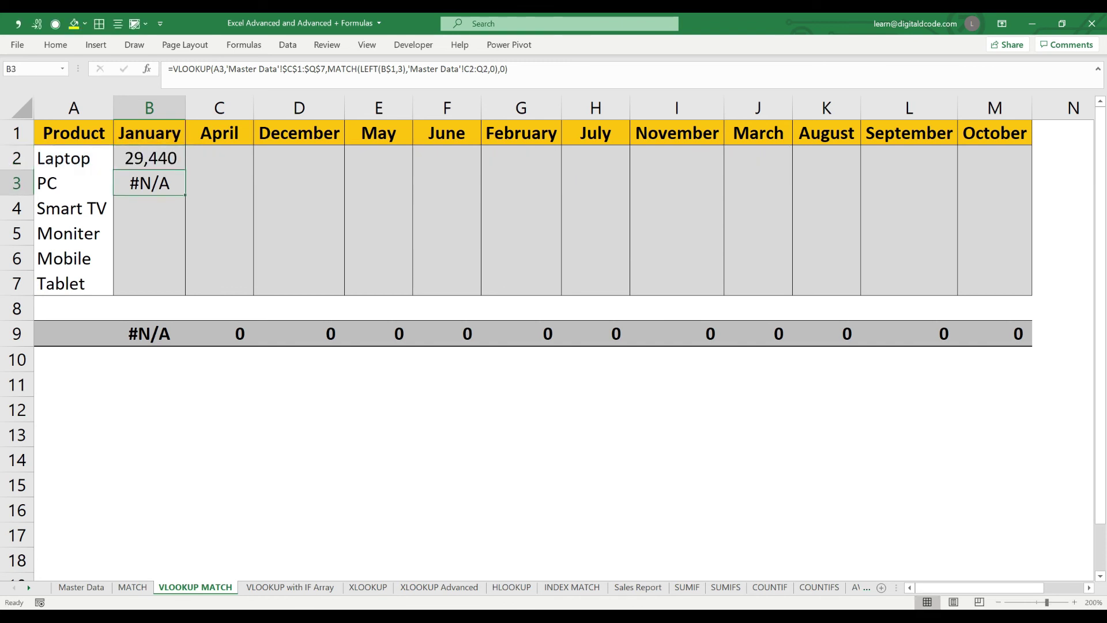
key(F2)
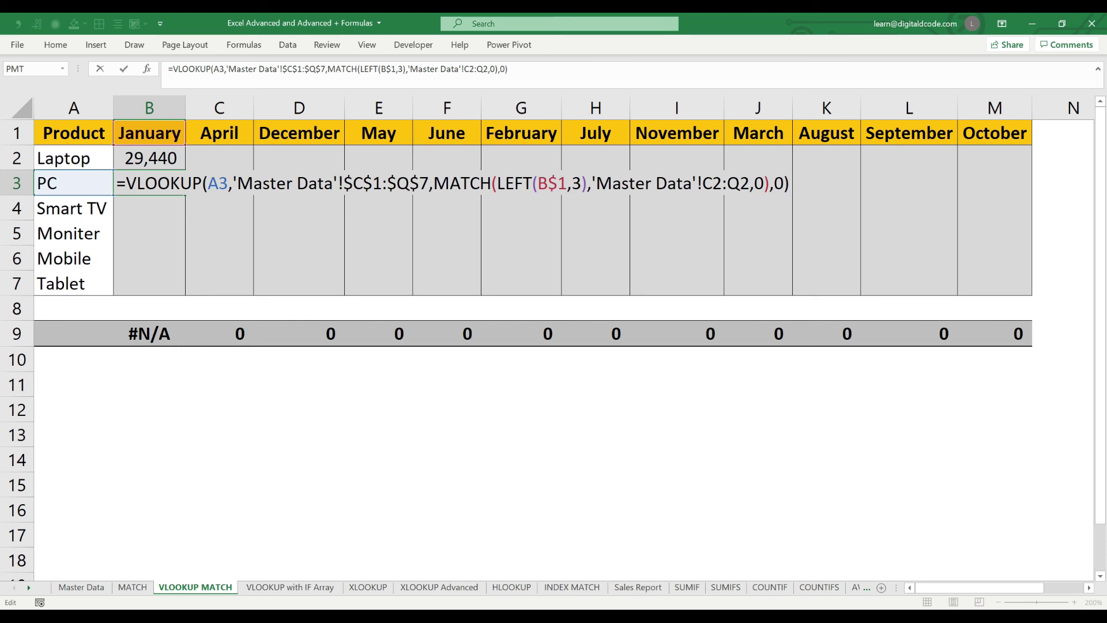
Step: Make the MATCH lookup array in the B2 formula absolute as 'Master Data'!$C$1:$Q$1
key(shift+Return)
key(F2)
key(Left)
key(Left)
key(Left)
key(Left)
key(Left)
key(Left)
key(Left)
key(Left)
key(Left)
key(Left)
key(Left)
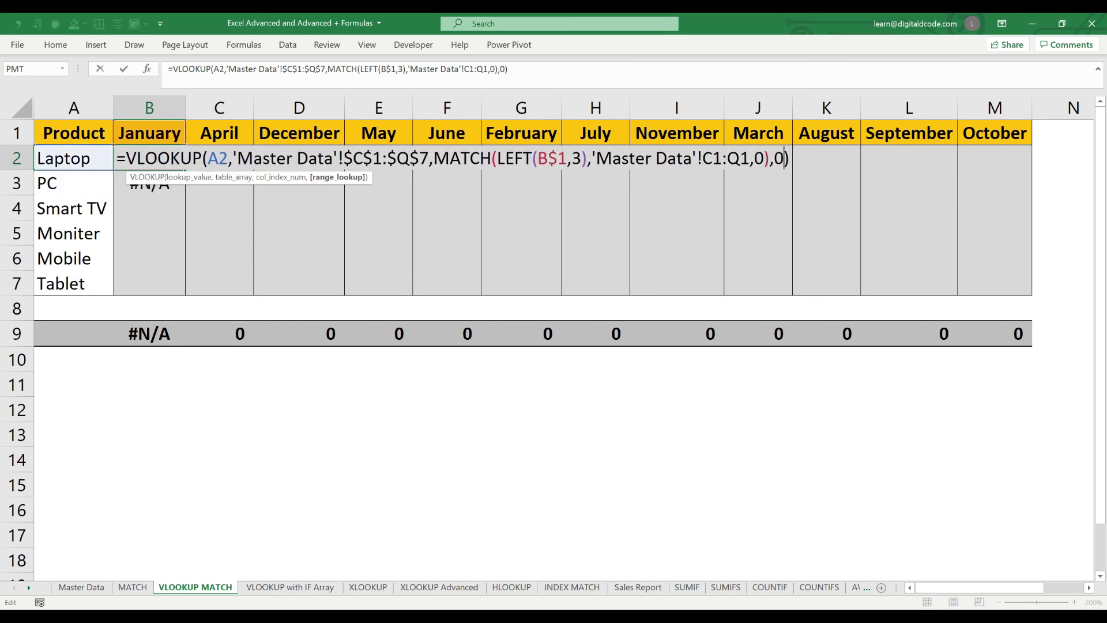
key(shift+Right)
key(shift+Right)
key(shift+Right)
key(shift+Right)
key(shift+Right)
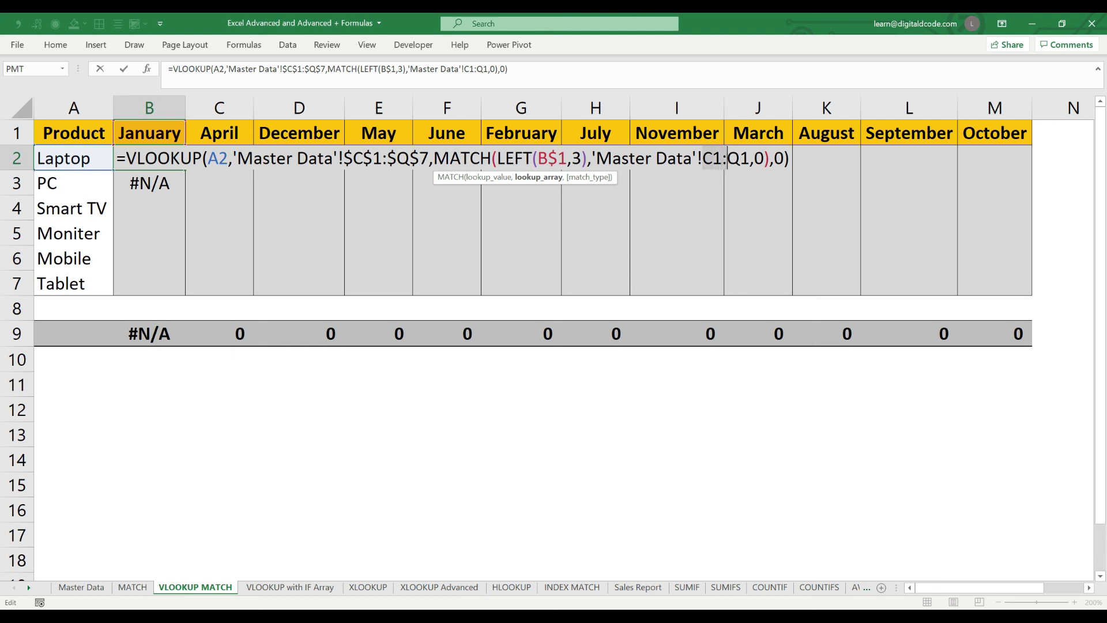
key(F4)
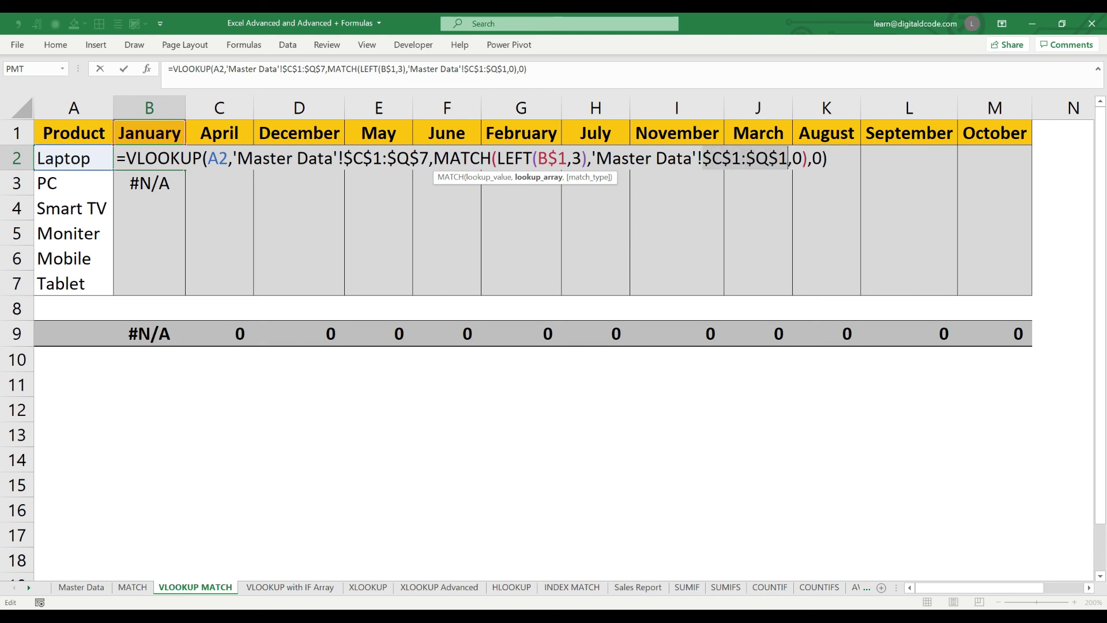
key(Return)
Step: Copy the B2 formula down the January column through the Tablet cell B7
key(Up)
key(ctrl+c)
key(Down)
key(Return)
key(F2)
key(Escape)
key(ctrl+c)
key(shift+Down)
key(shift+Down)
key(shift+Down)
key(shift+Down)
key(Return)
Step: Try copying the B2 formula across to the April cell C2, inspect its references, and clear it
key(Up)
key(ctrl+c)
key(Right)
key(Return)
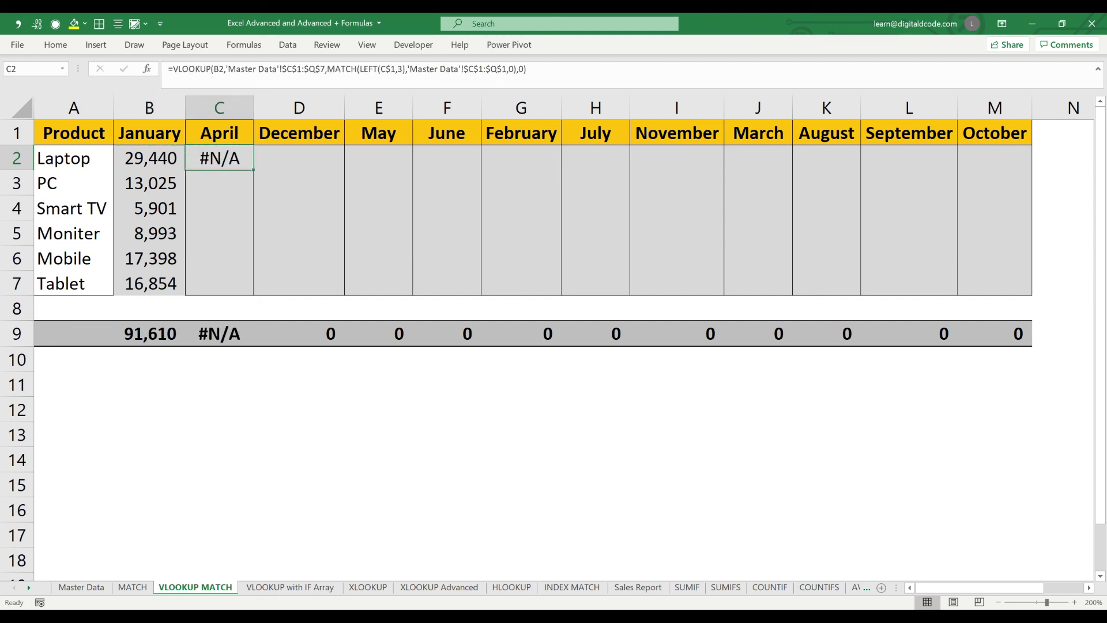
key(F2)
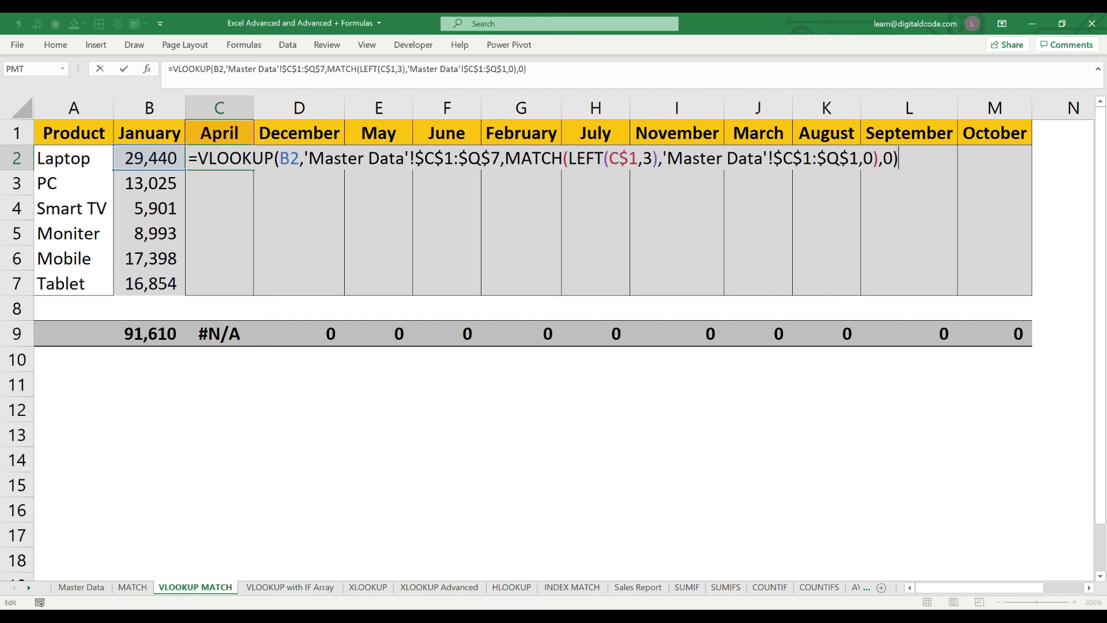
key(Escape)
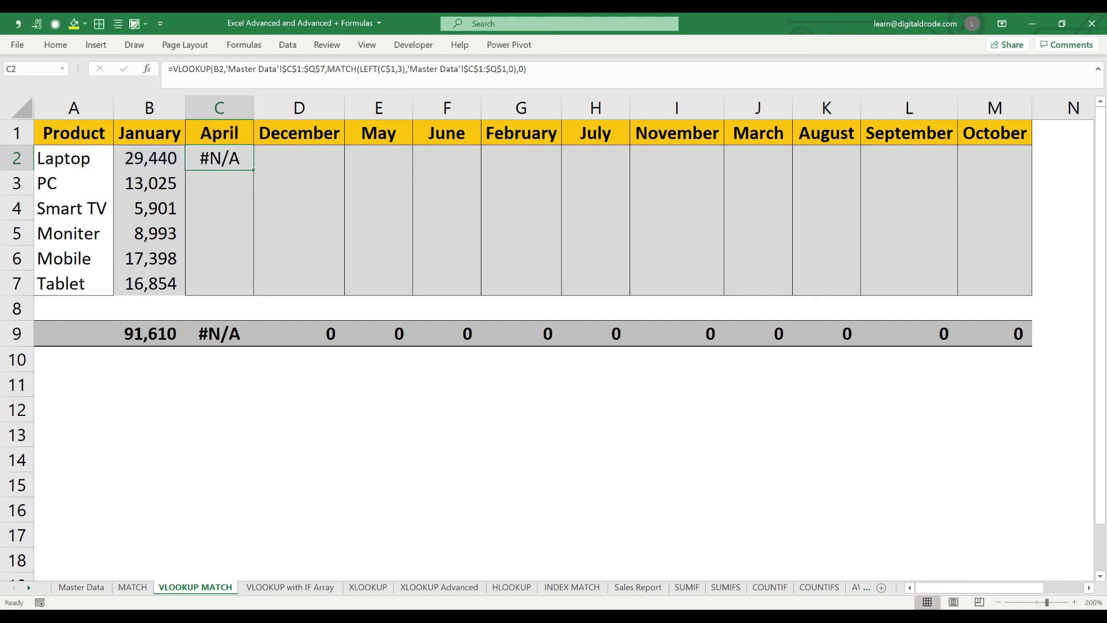
key(Delete)
Step: Lock the column of the VLOOKUP lookup value in the B2 formula, making it $A2
key(Left)
key(F2)
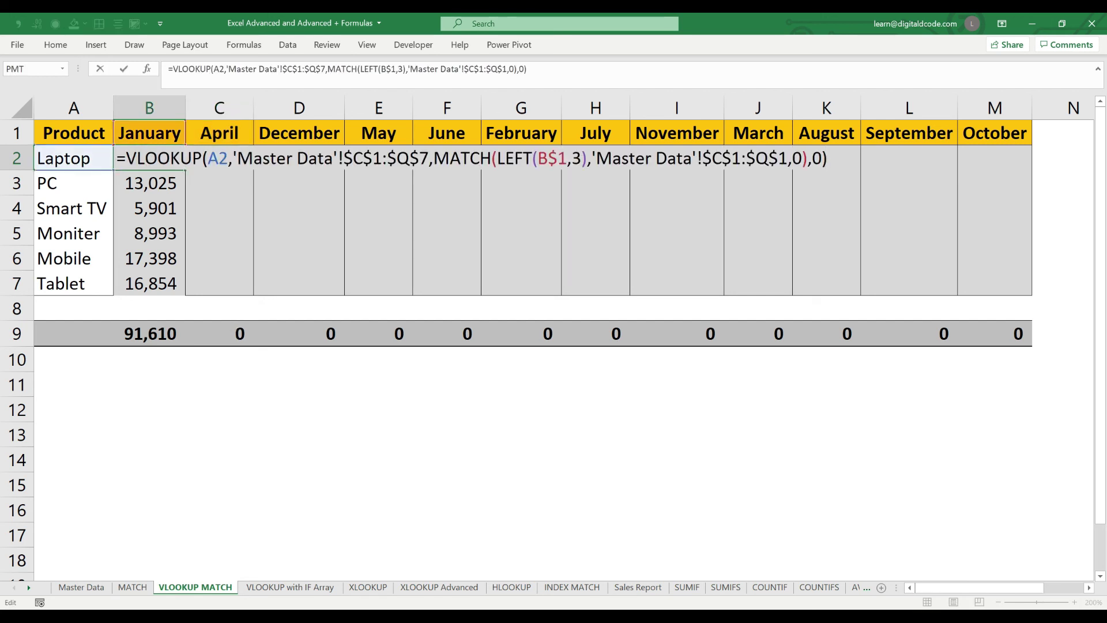
key(Escape)
key(Left)
key(Right)
key(F2)
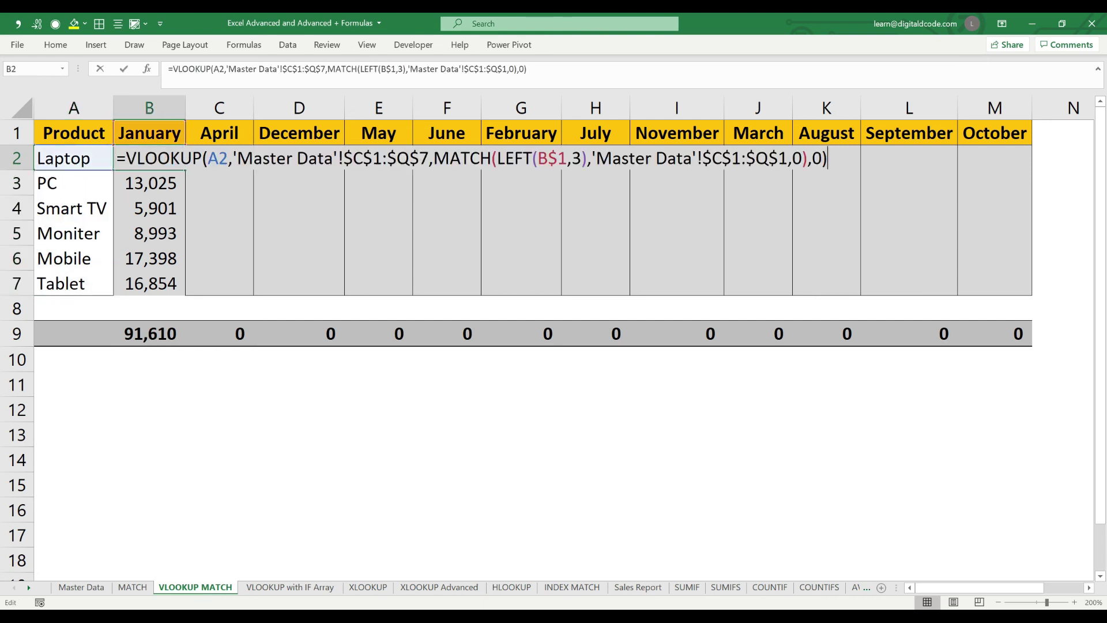
key(Home)
key(Right)
key(Right)
key(Right)
key(Right)
key(Right)
key(Right)
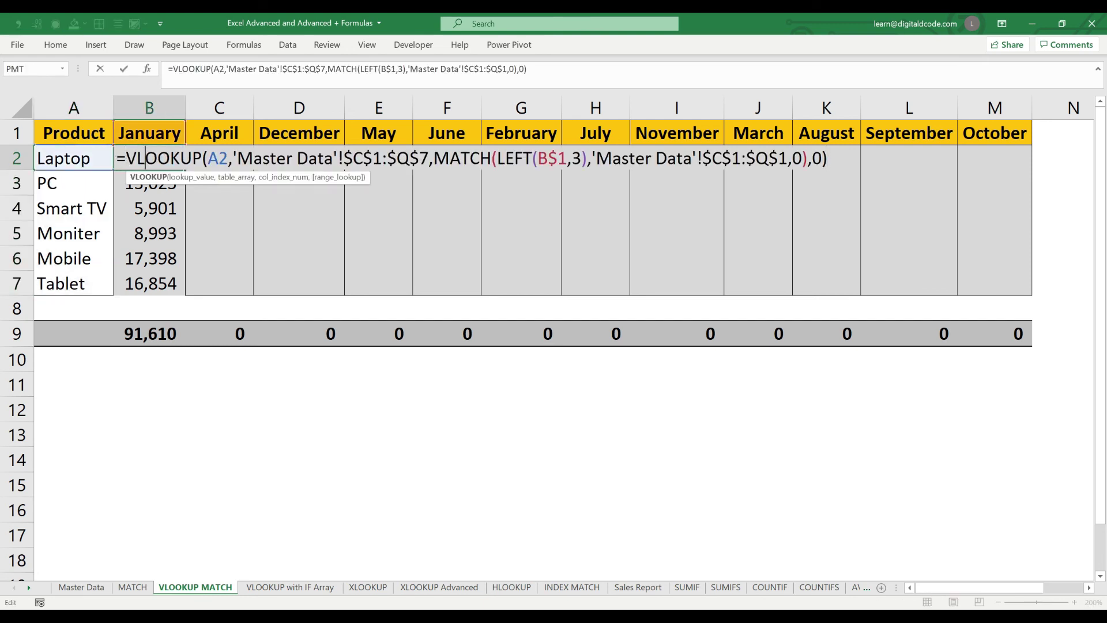
key(Right)
key(Right)
key(Right)
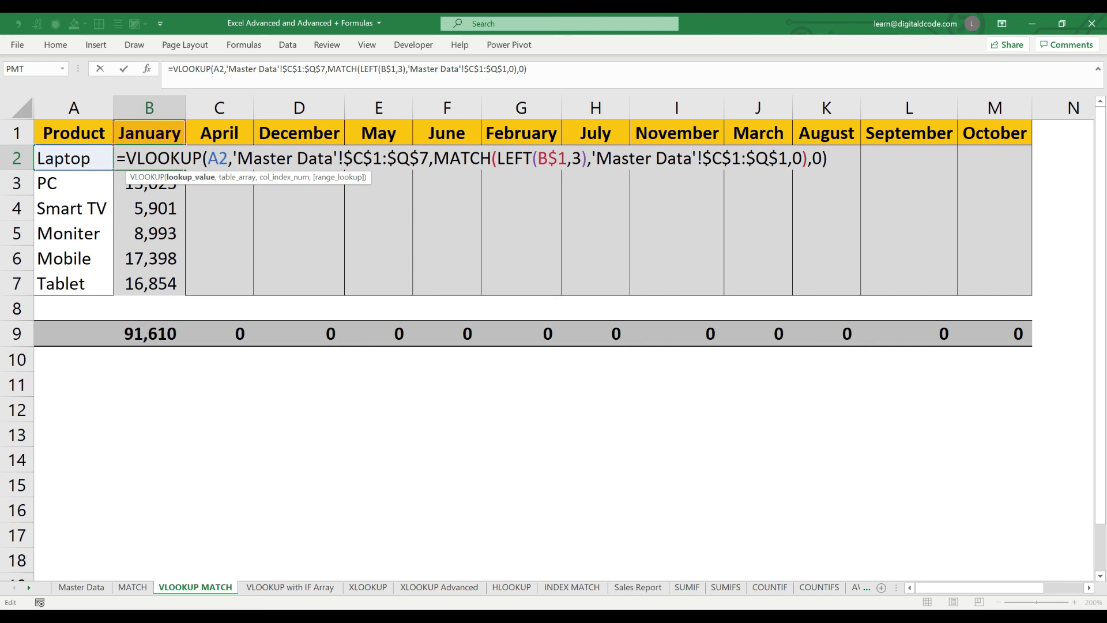
text($)
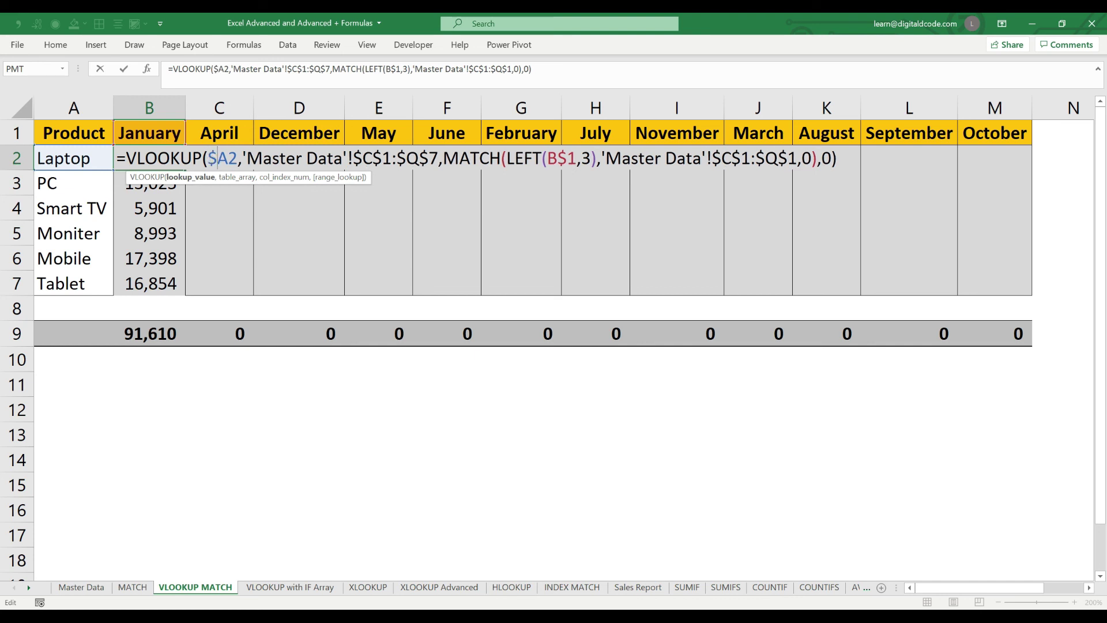
key(ctrl+Return)
Step: Copy the B2 formula to the whole product-by-month range B2:M7
key(ctrl+c)
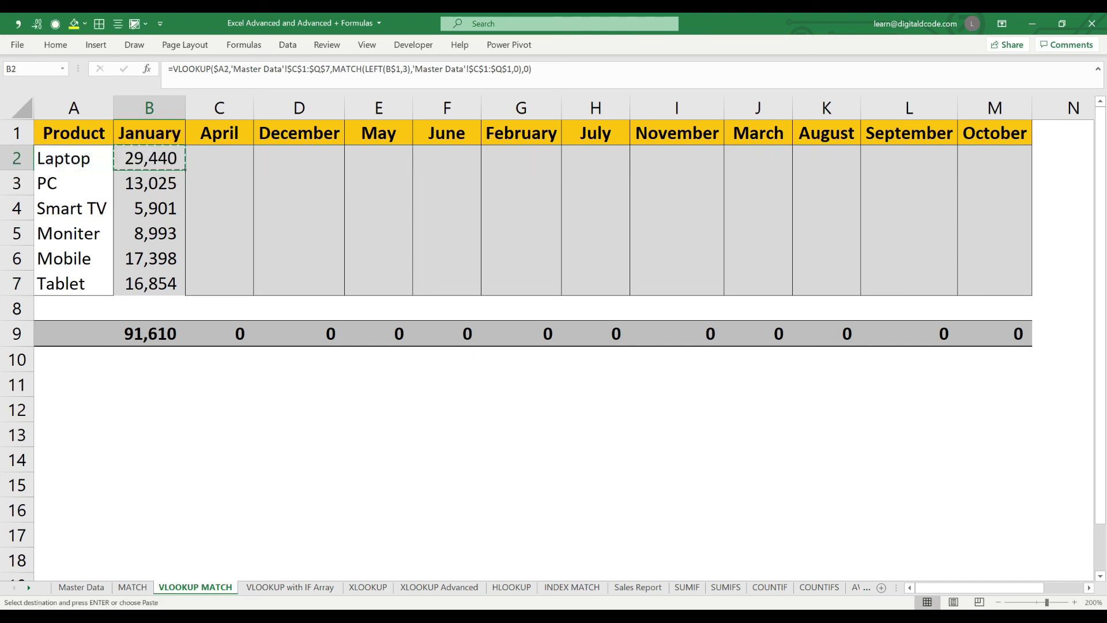
key(ctrl+shift+Down)
key(ctrl+v)
drag(219, 158, 865, 291)
key(Return)
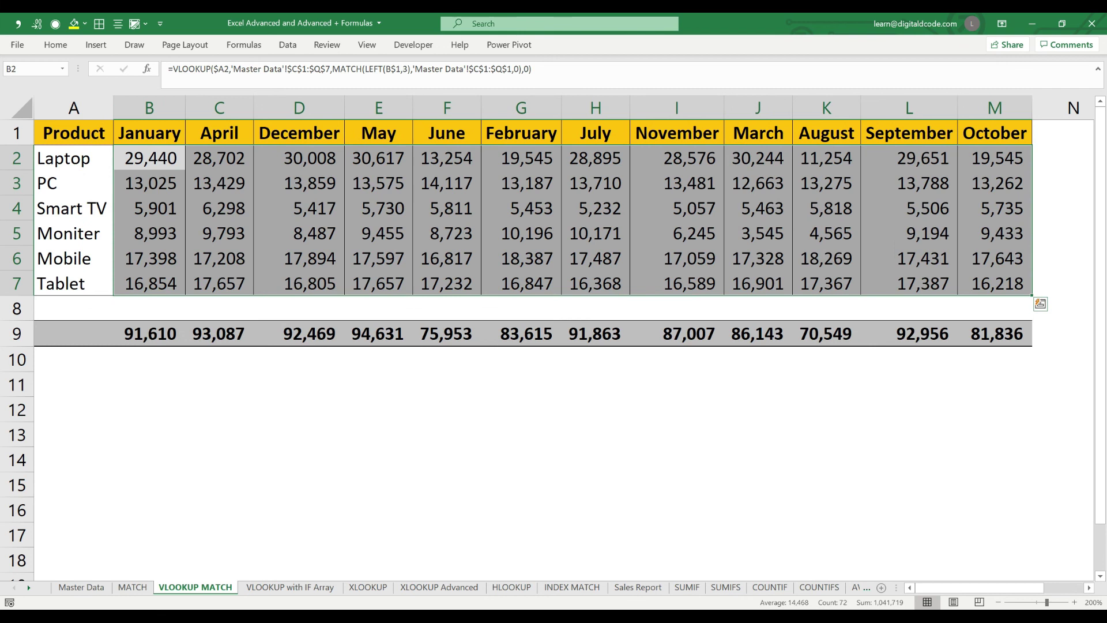
key(ctrl+Home)
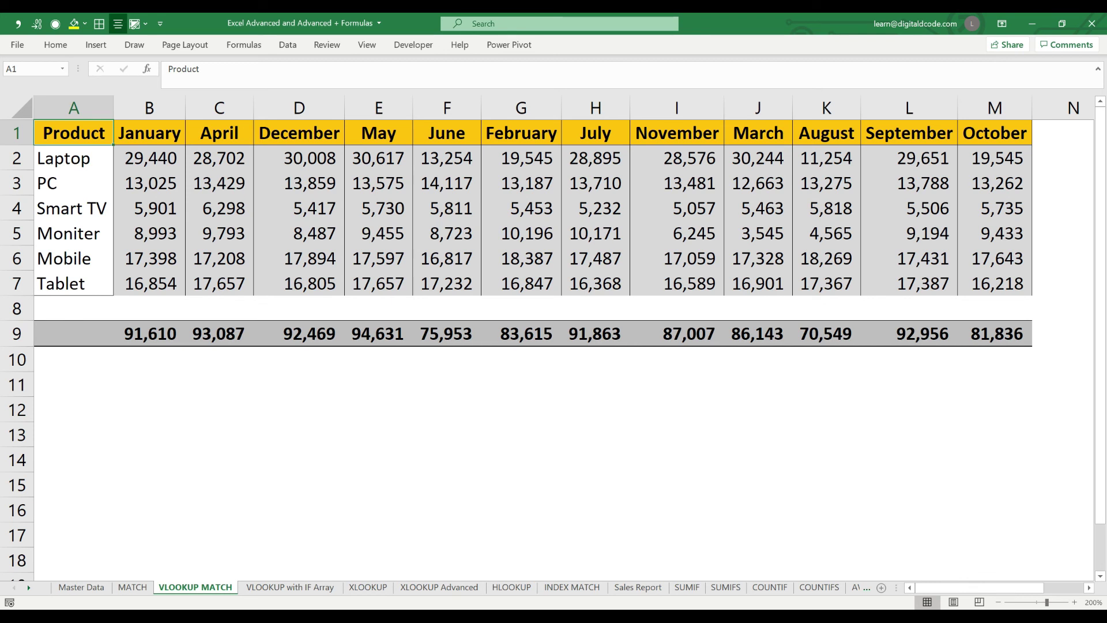
Step: Compare the April total on the VLOOKUP MATCH sheet with the Apr total on the Master Data sheet
click(149, 133)
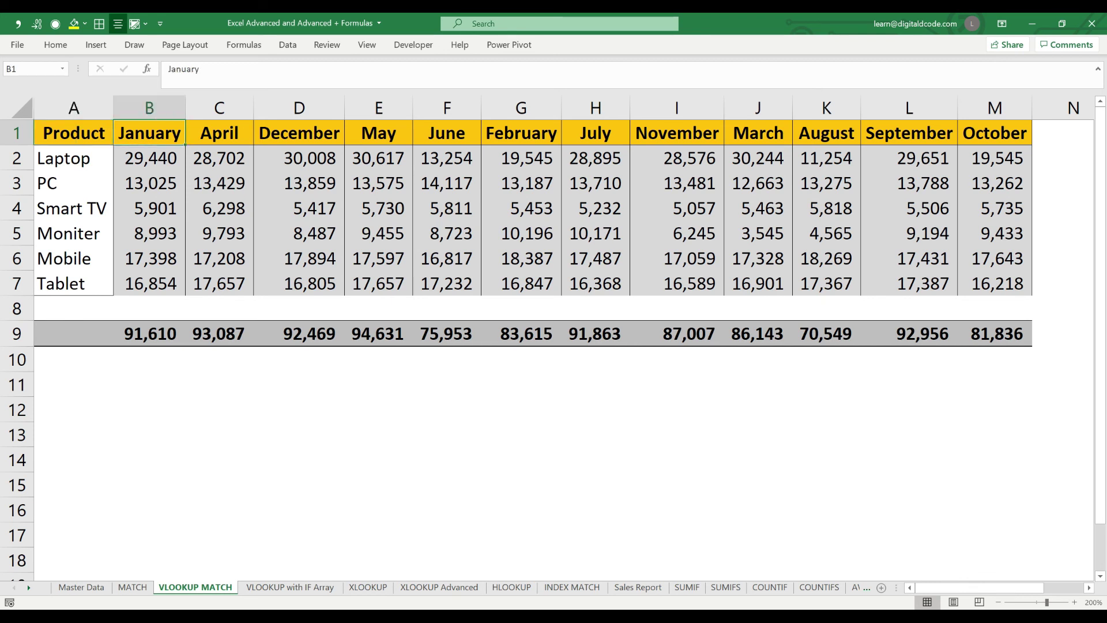
click(219, 157)
key(ctrl+Down)
key(ctrl+Down)
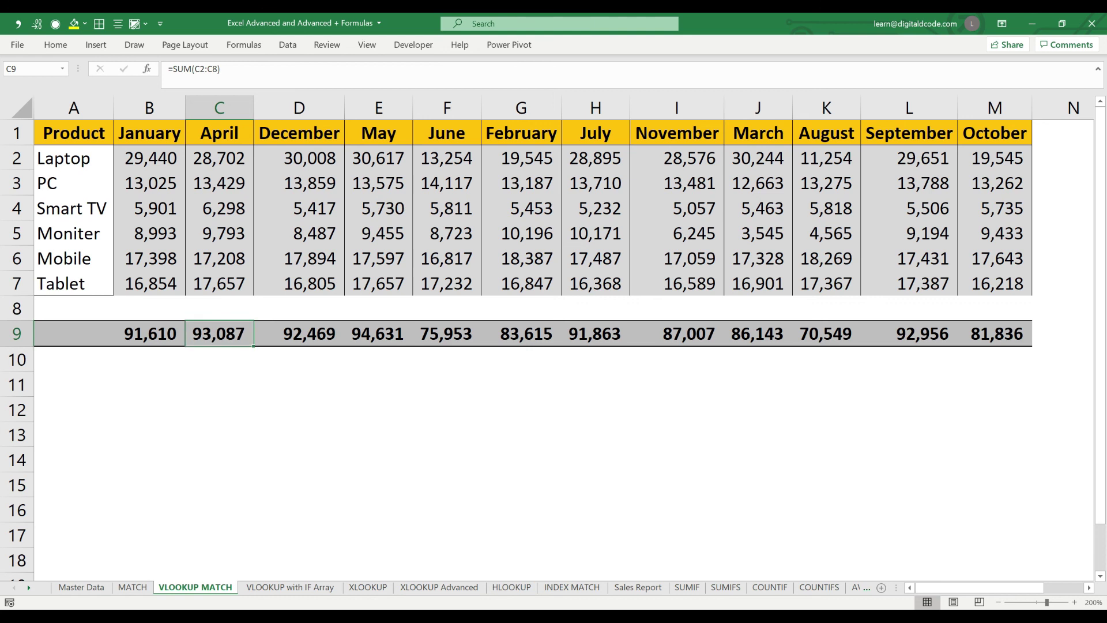
key(ctrl+Page_Up)
key(ctrl+Page_Up)
key(Right)
key(Right)
key(Right)
key(ctrl+Down)
key(ctrl+Down)
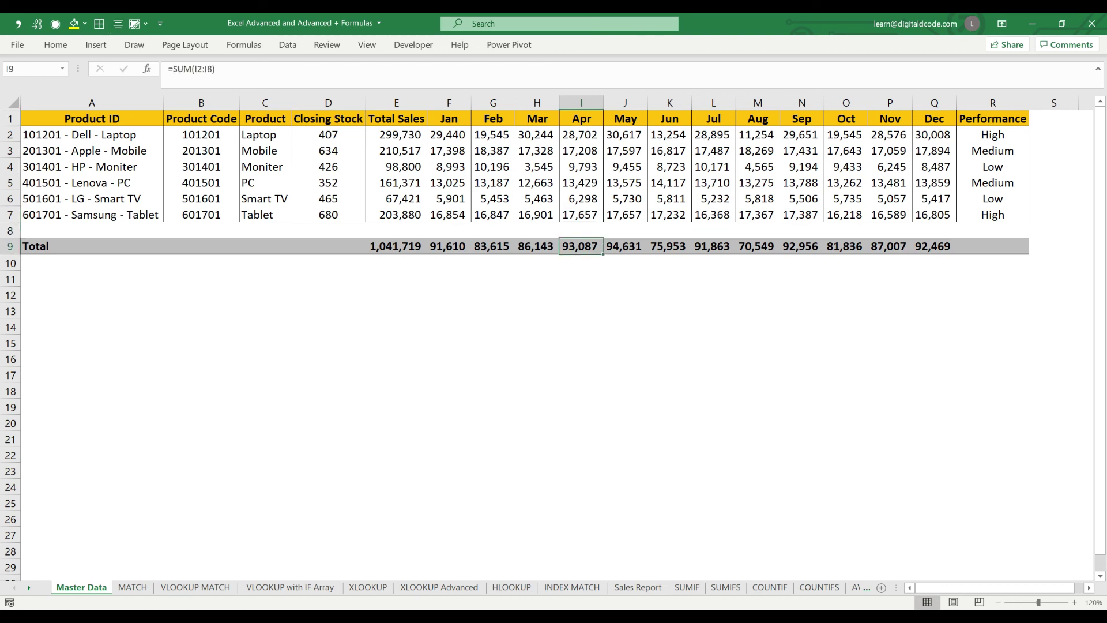
Step: Compare the July total on the VLOOKUP MATCH sheet with the Jul total on the Master Data sheet
key(ctrl+Page_Down)
key(ctrl+Page_Down)
key(Right)
key(Right)
key(Right)
key(Right)
key(Right)
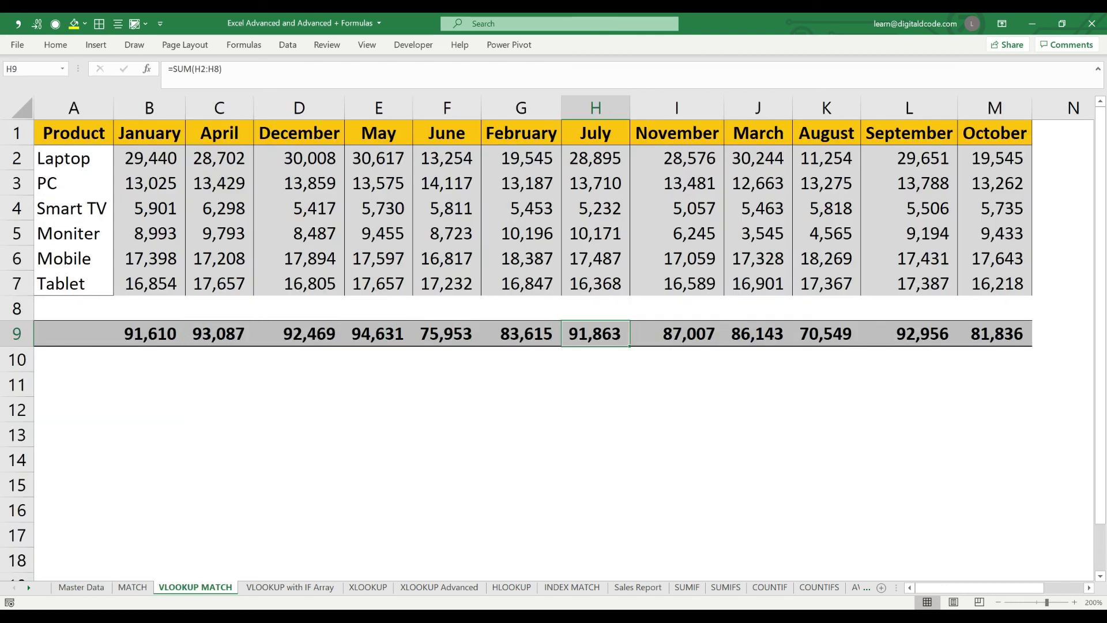
key(ctrl+Page_Up)
key(ctrl+Page_Up)
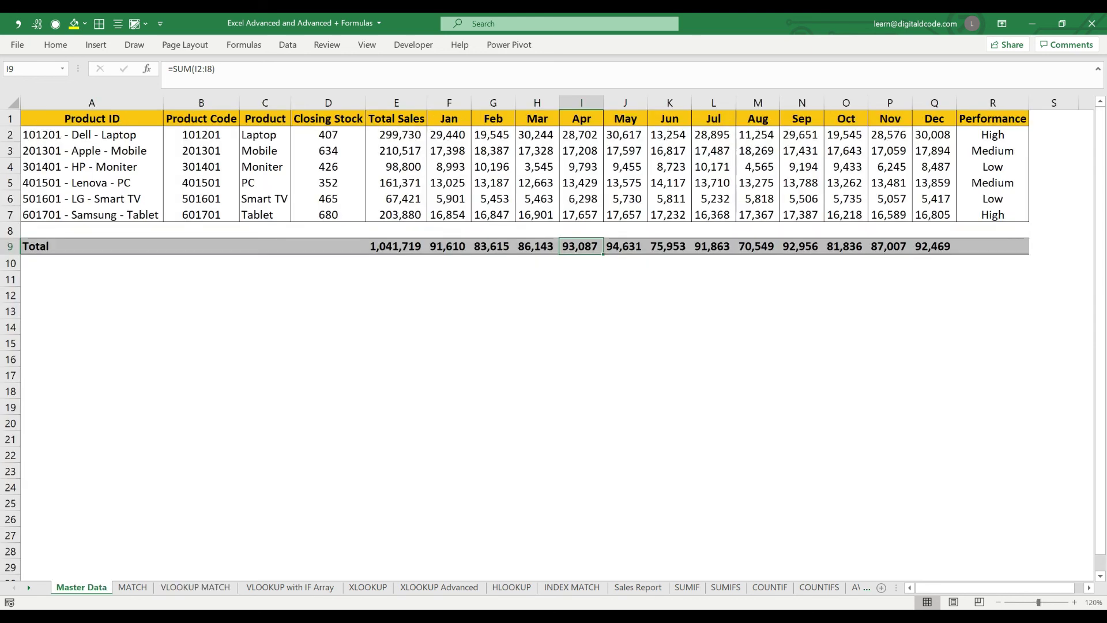
key(Right)
key(Right)
key(Right)
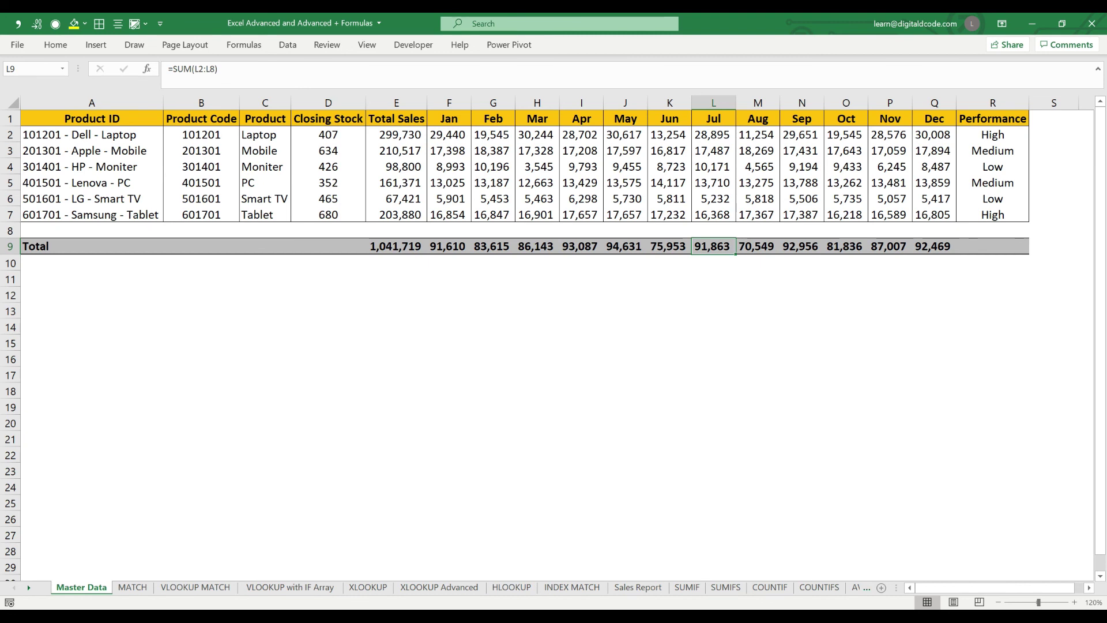
Step: Return to the VLOOKUP MATCH sheet and go to the Product header in cell A1
key(ctrl+Page_Down)
key(ctrl+Page_Down)
key(ctrl+Page_Down)
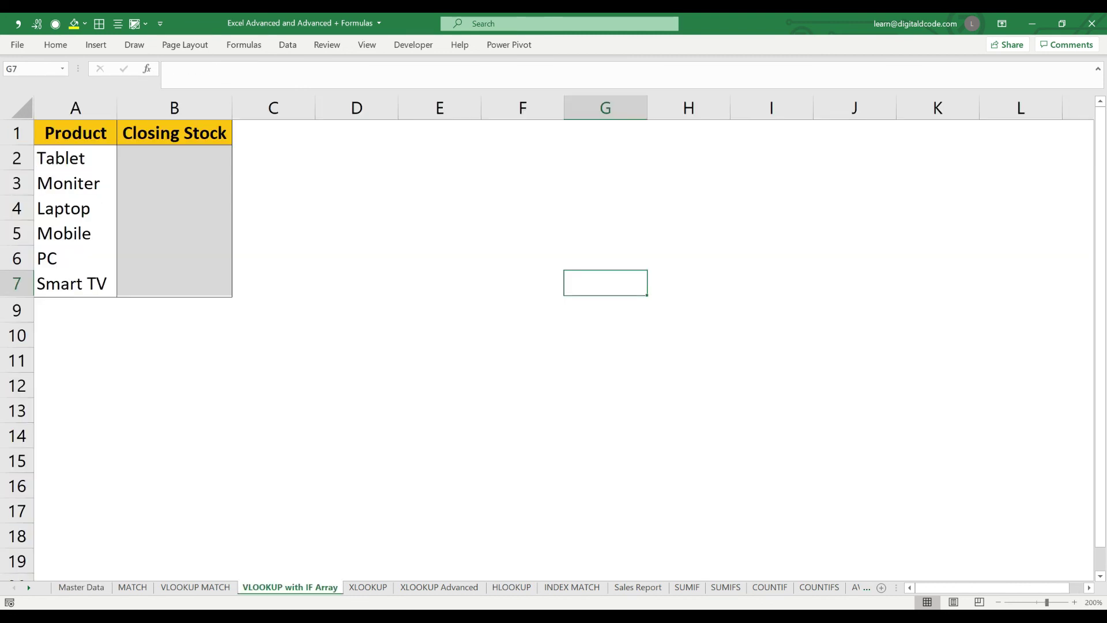
key(ctrl+Page_Up)
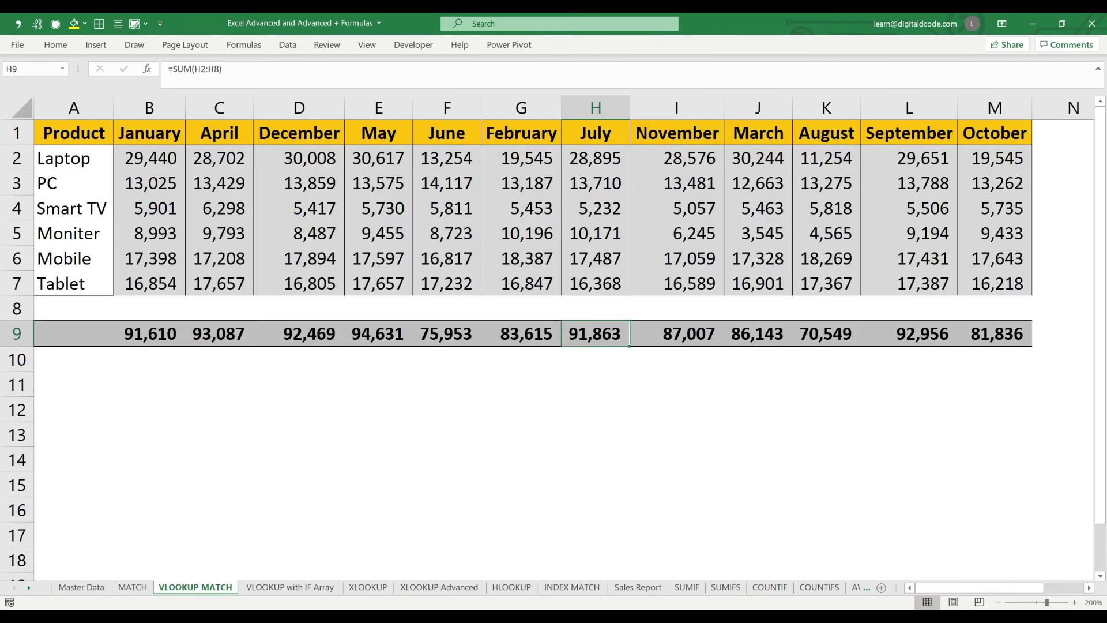
key(ctrl+Down)
key(ctrl+Left)
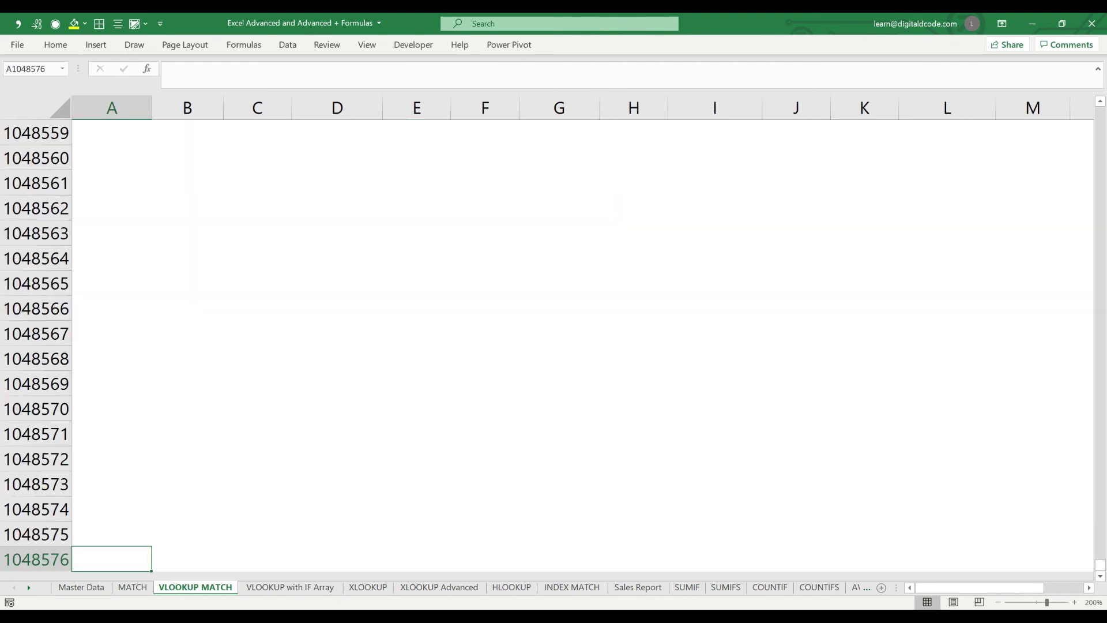
key(ctrl+Home)
click(219, 132)
key(ctrl+Left)
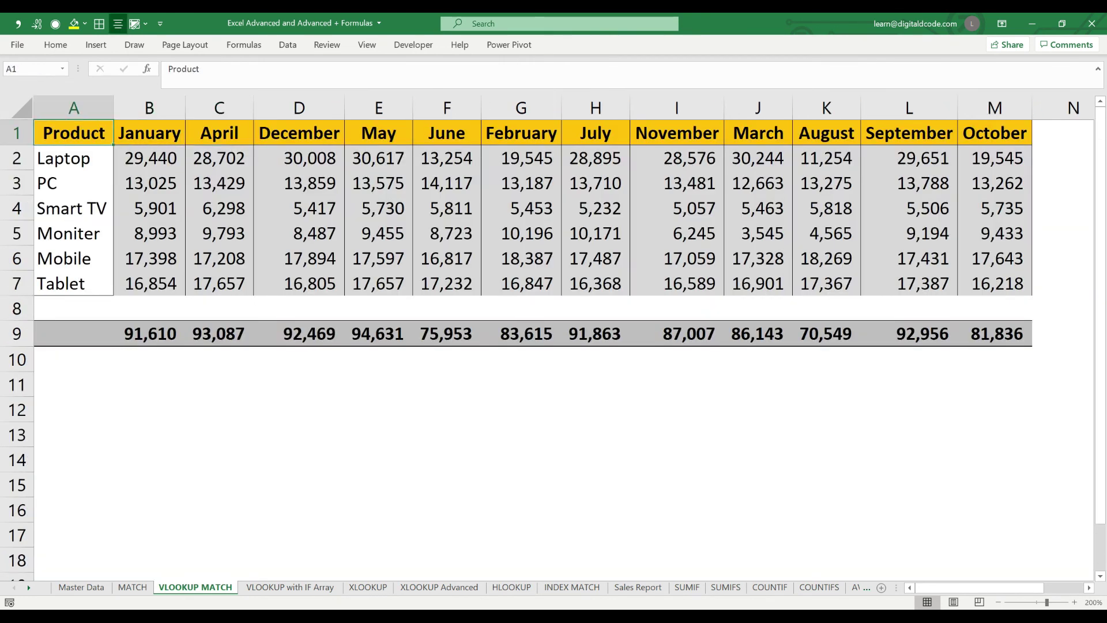
Step: Compare the October total on the VLOOKUP MATCH sheet with the Oct total on the Master Data sheet
key(Right)
key(ctrl+Down)
key(Down)
key(Down)
key(Down)
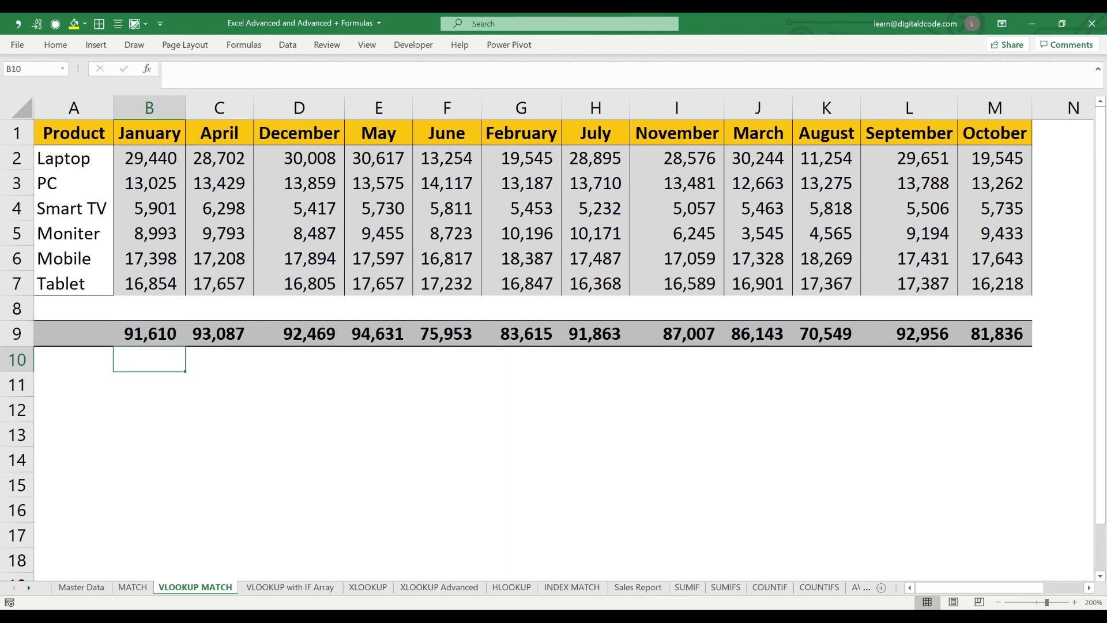
key(Up)
key(Right)
key(Right)
key(ctrl+Right)
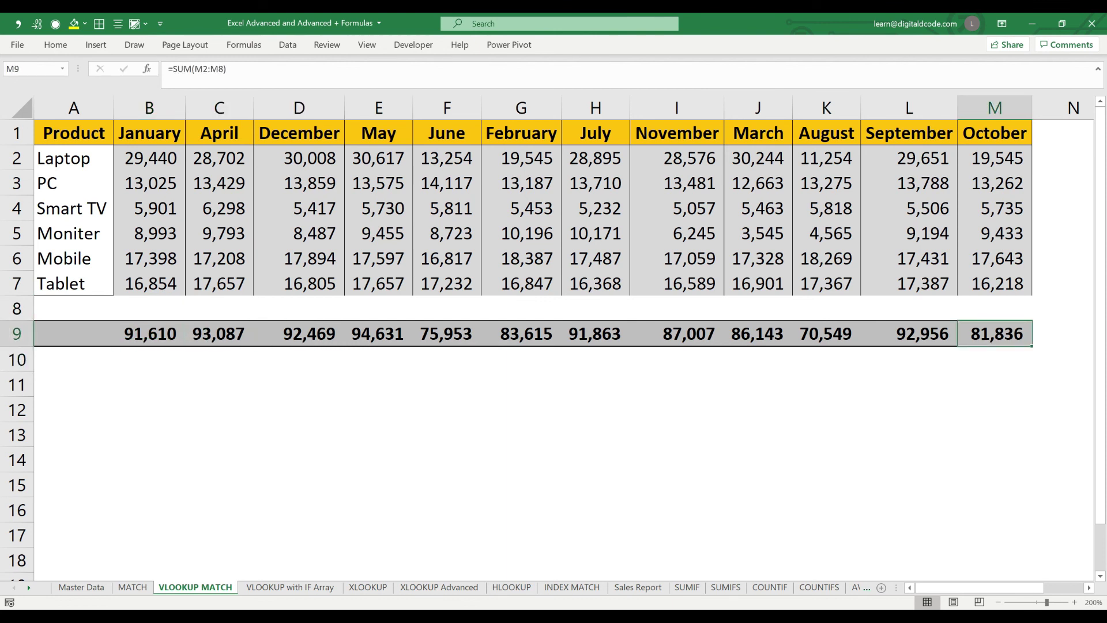
key(ctrl+Page_Up)
key(ctrl+Page_Up)
key(Right)
key(Right)
key(Right)
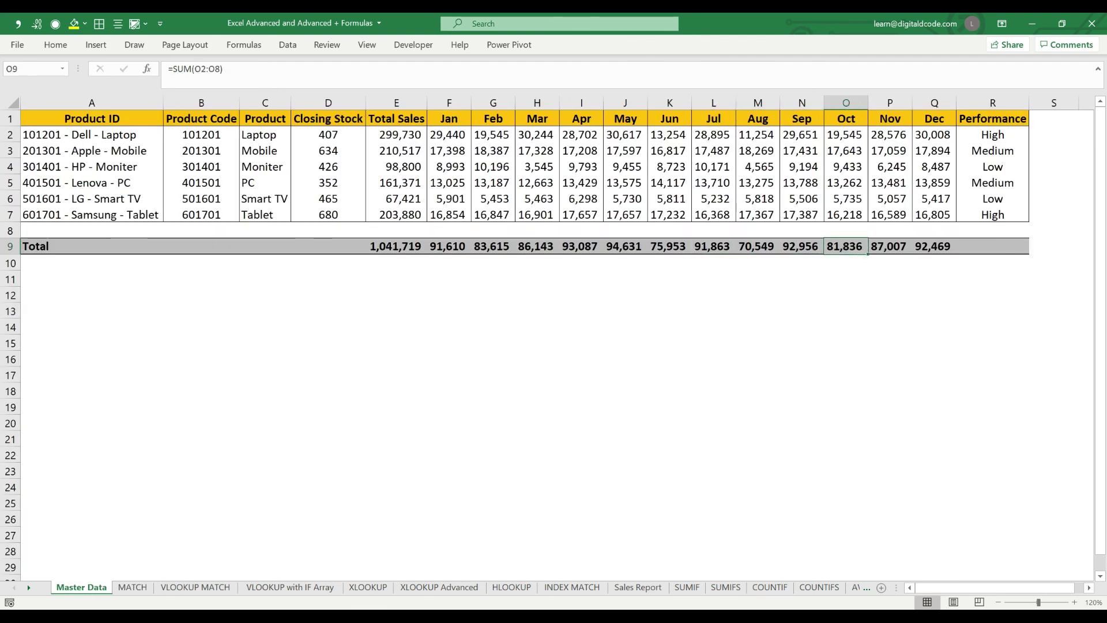
key(ctrl+Page_Down)
key(ctrl+Page_Down)
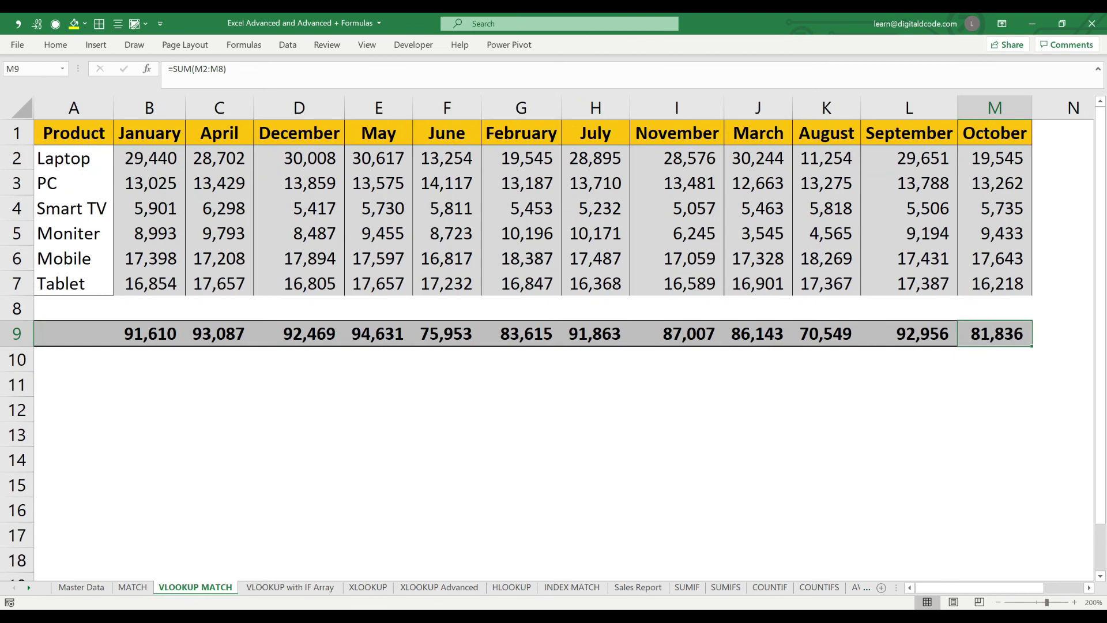
key(ctrl+Home)
key(Right)
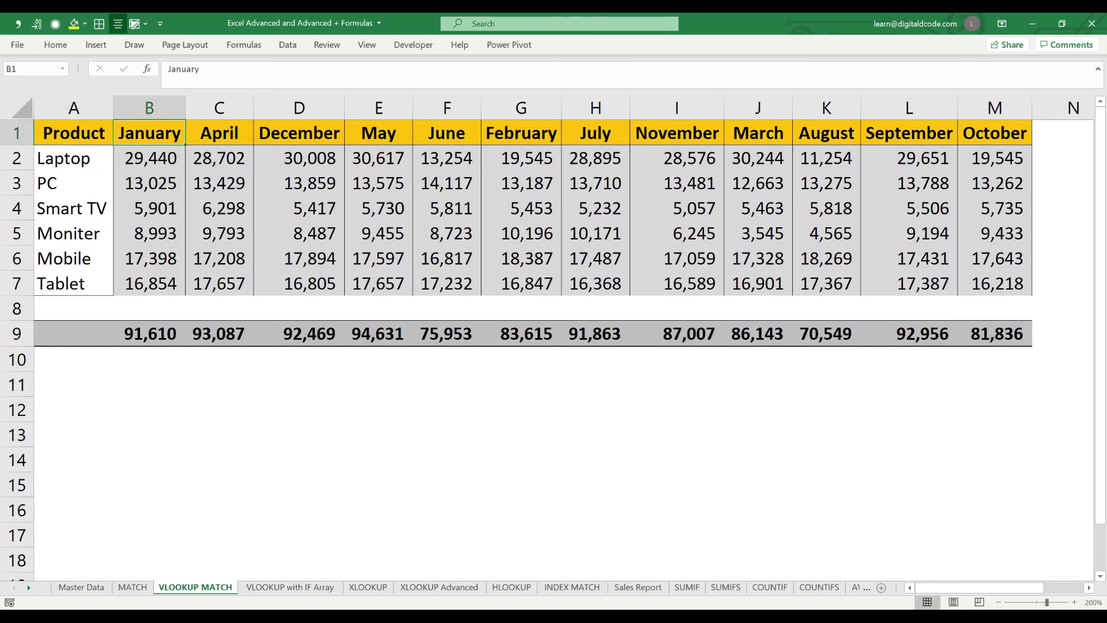
key(Right)
key(ctrl+space)
key(ctrl+x)
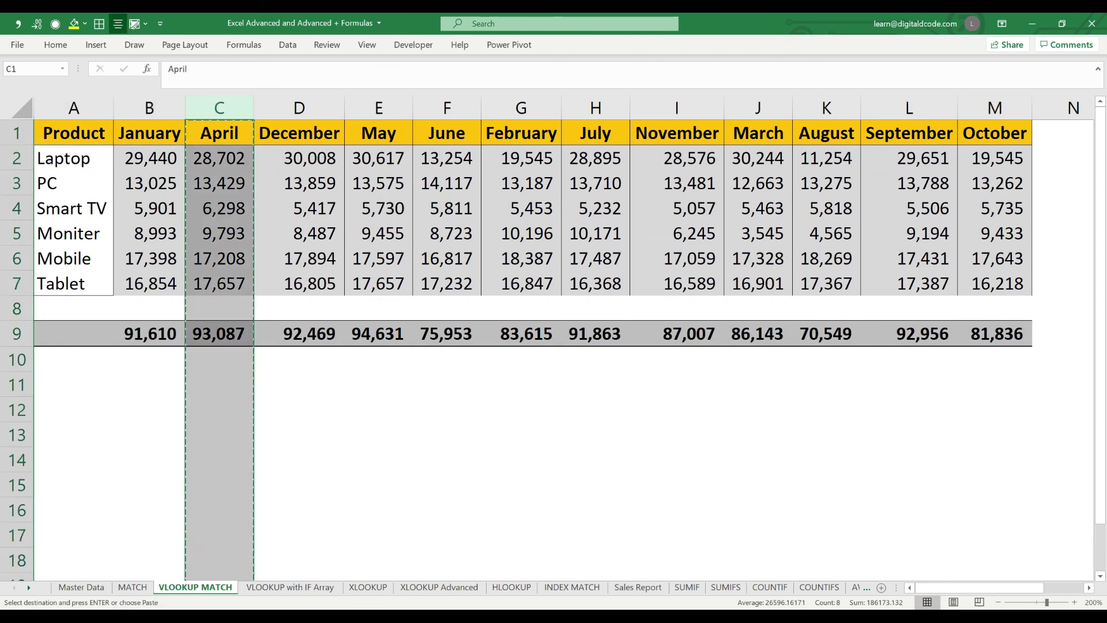
key(Right)
key(Right)
key(Right)
key(ctrl+space)
key(Escape)
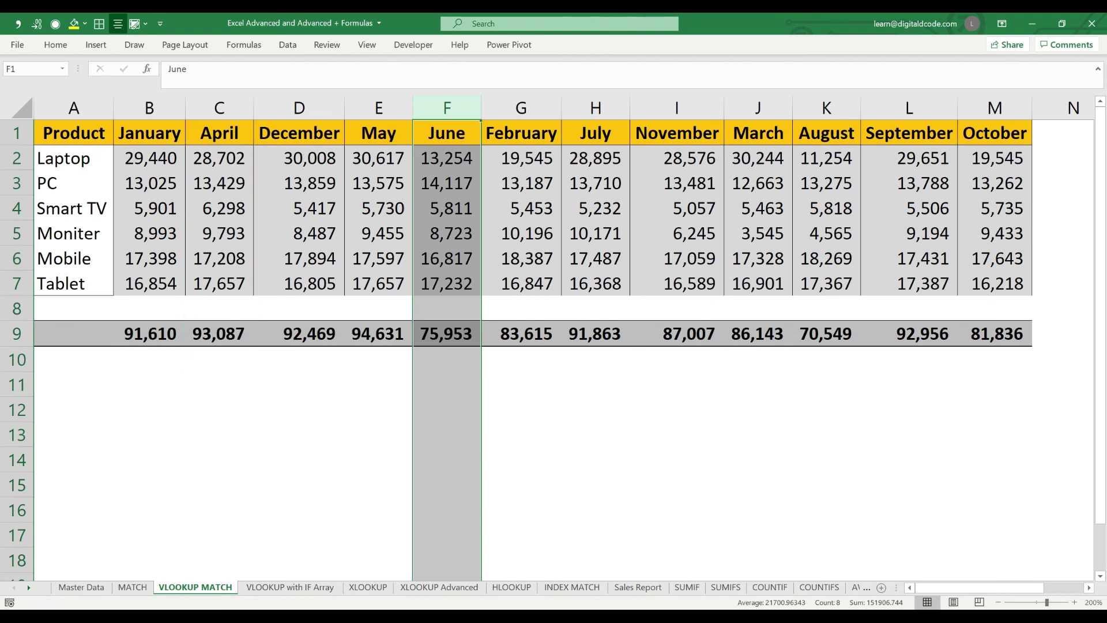
Step: Move the entire April column so that it sits between the June and February columns
key(ctrl+Home)
key(Right)
key(Right)
key(Down)
key(Down)
key(Down)
key(Down)
key(Down)
key(Down)
key(Down)
key(Down)
key(Down)
key(Up)
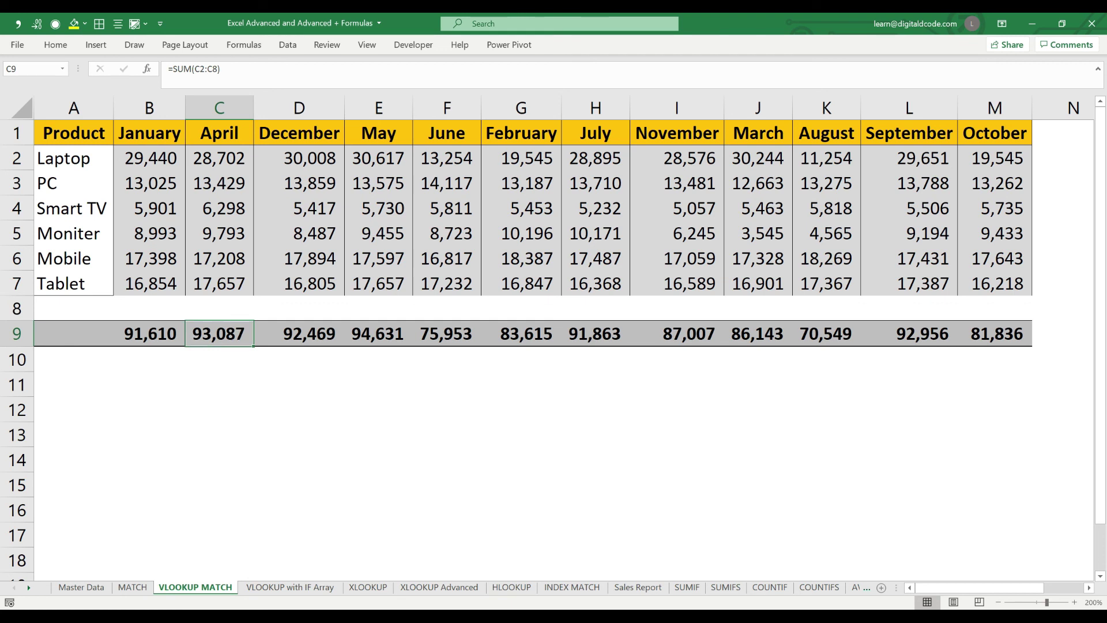
key(ctrl+space)
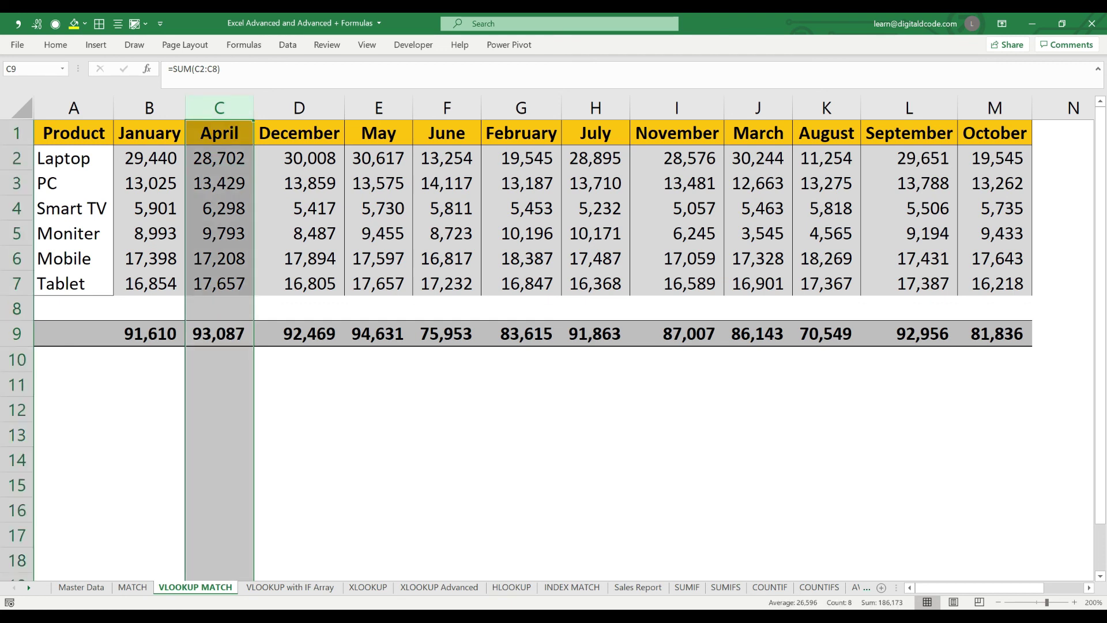
key(ctrl+x)
key(Right)
key(Right)
key(Right)
key(Right)
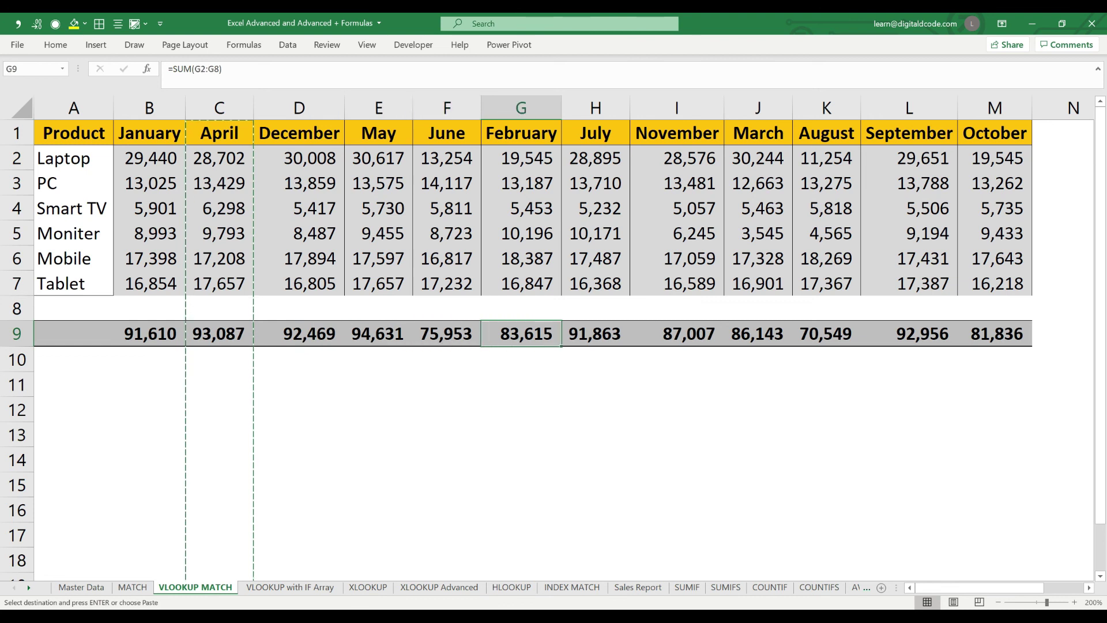
key(ctrl+space)
key(ctrl+plus)
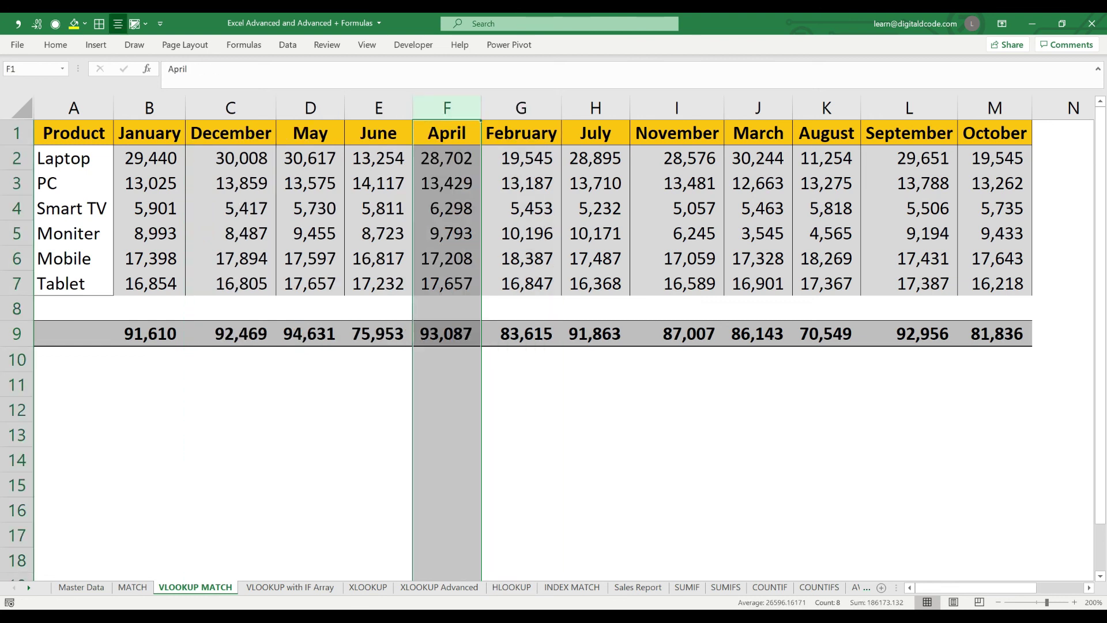
Step: Check the values and total of the moved April column down to cell F9
key(Down)
key(Down)
key(Down)
key(Down)
key(Down)
key(Down)
key(Down)
key(Down)
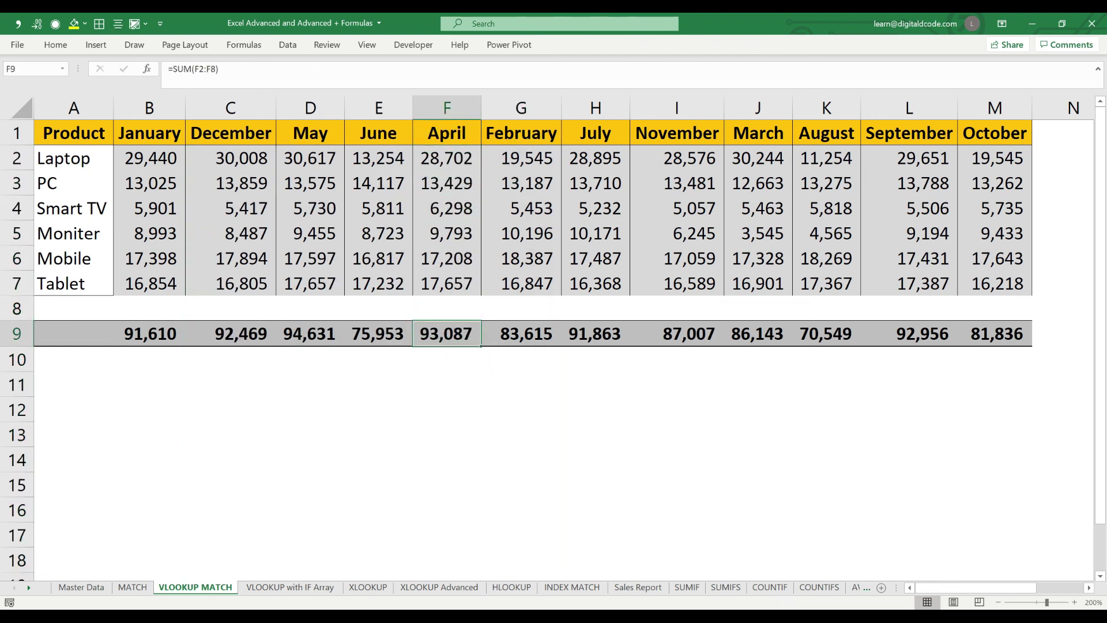
key(Up)
key(Up)
Step: Review the product names in column A and the month headers across row 1
key(ctrl+Home)
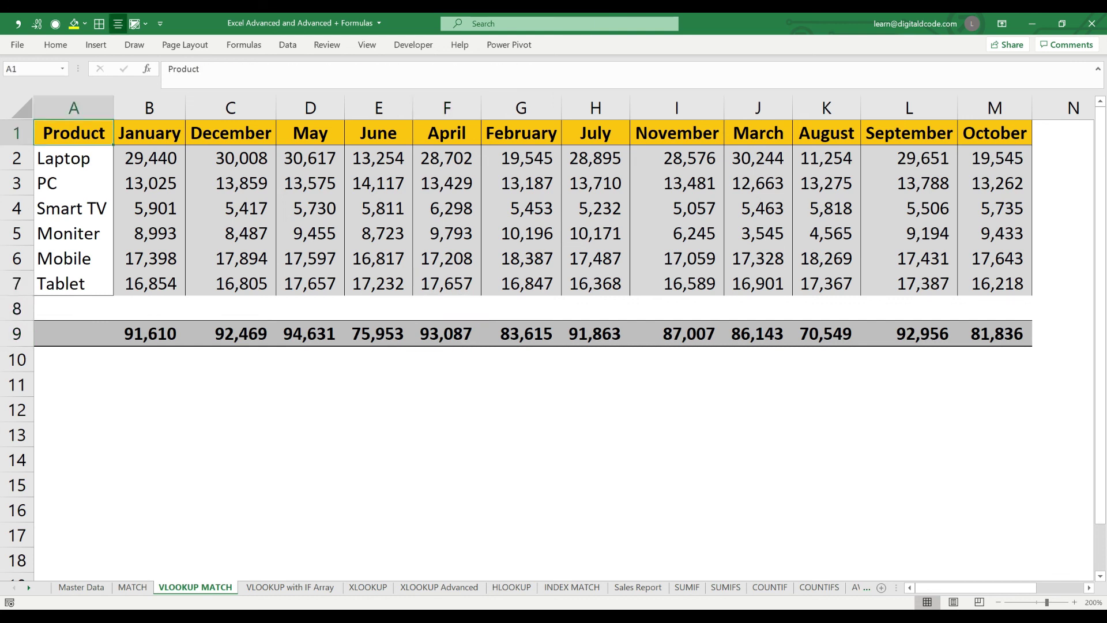
key(Down)
key(Down)
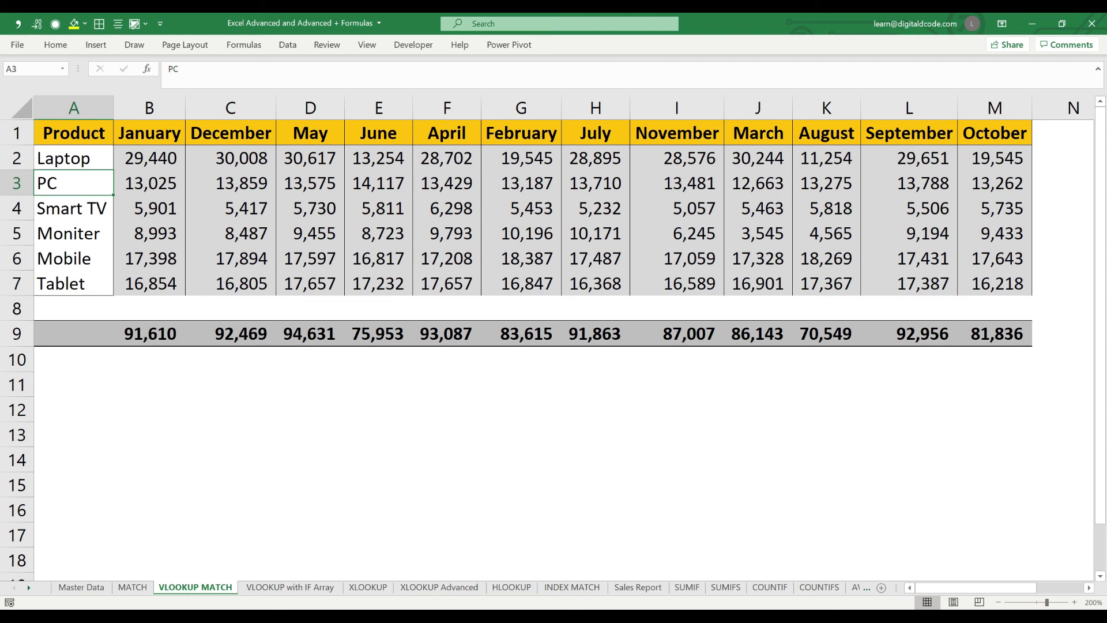
key(ctrl+Up)
key(ctrl+Right)
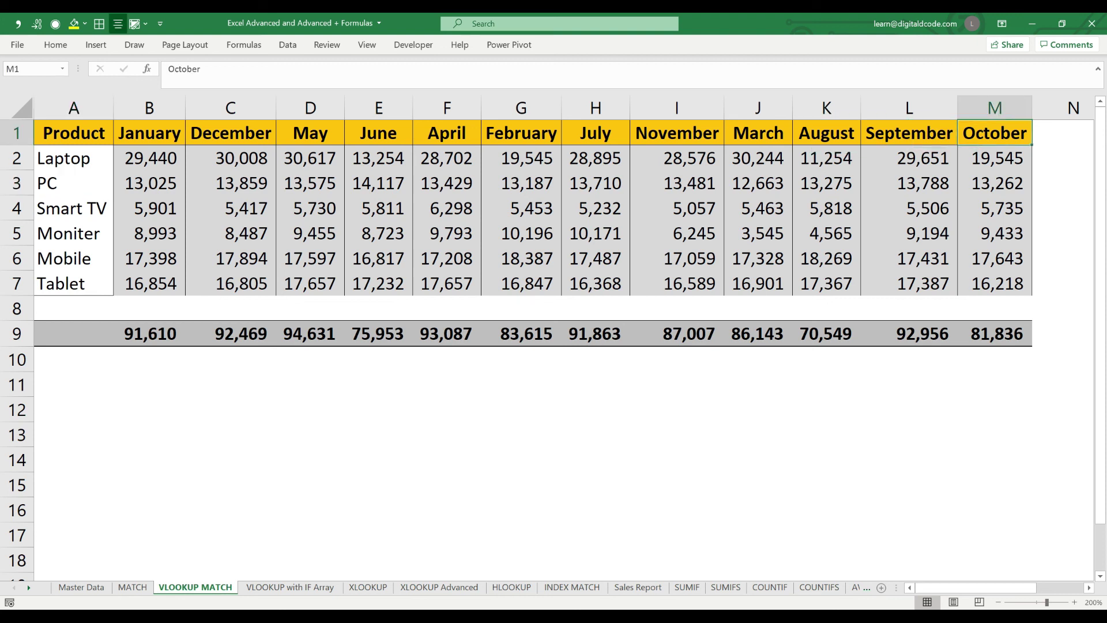
key(ctrl+Left)
key(Down)
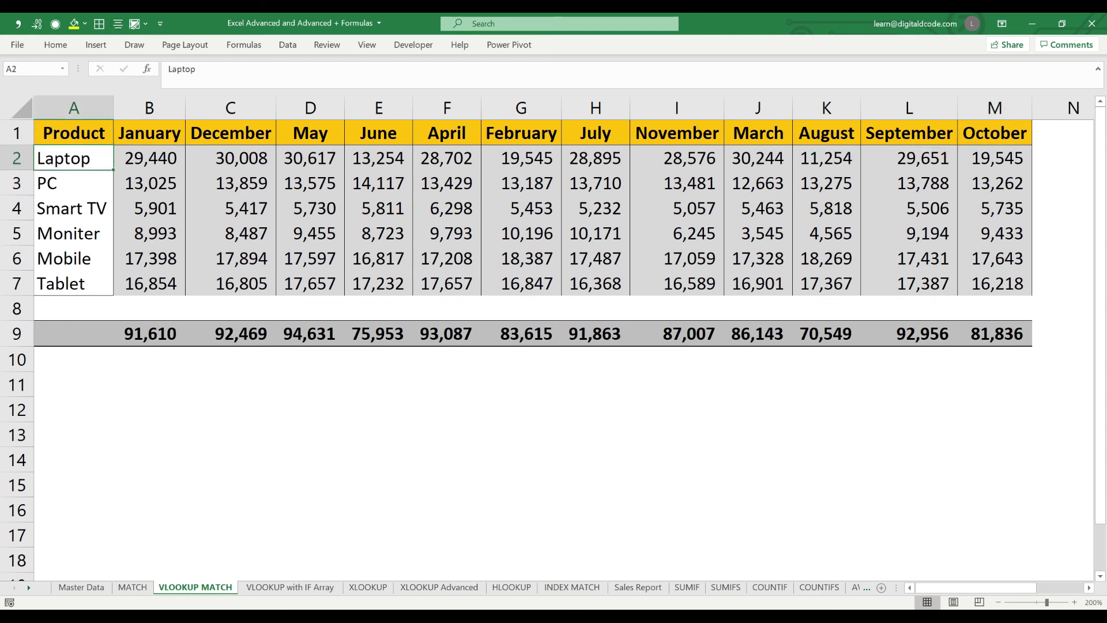
Step: Change the M1 month header to March and compare the totals of the two March columns in J9 and M9
key(ctrl+Up)
key(ctrl+Right)
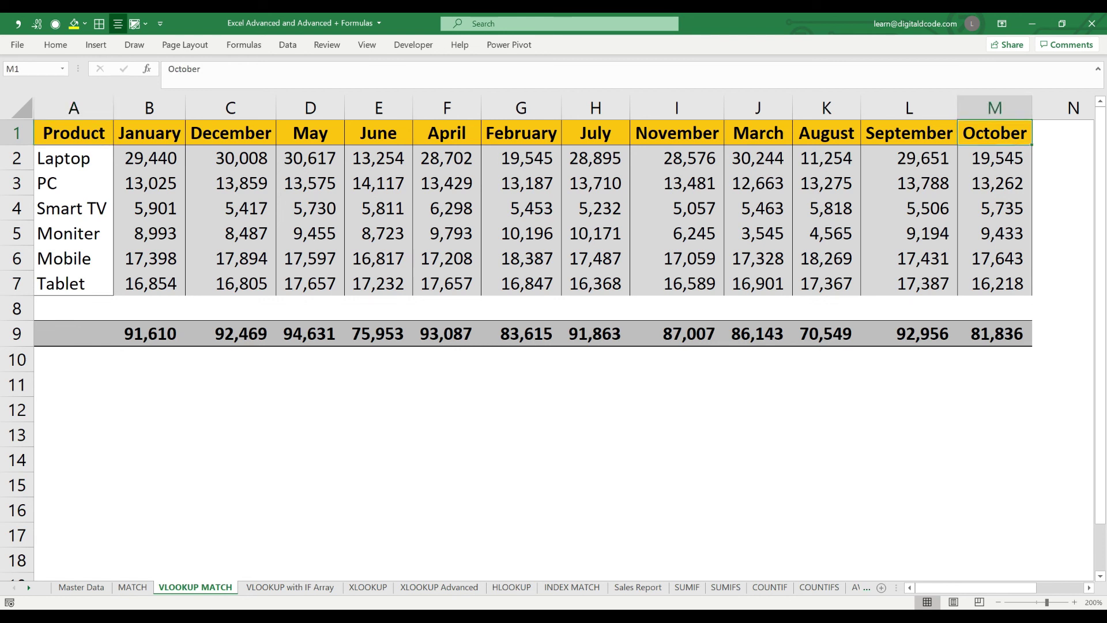
text(March)
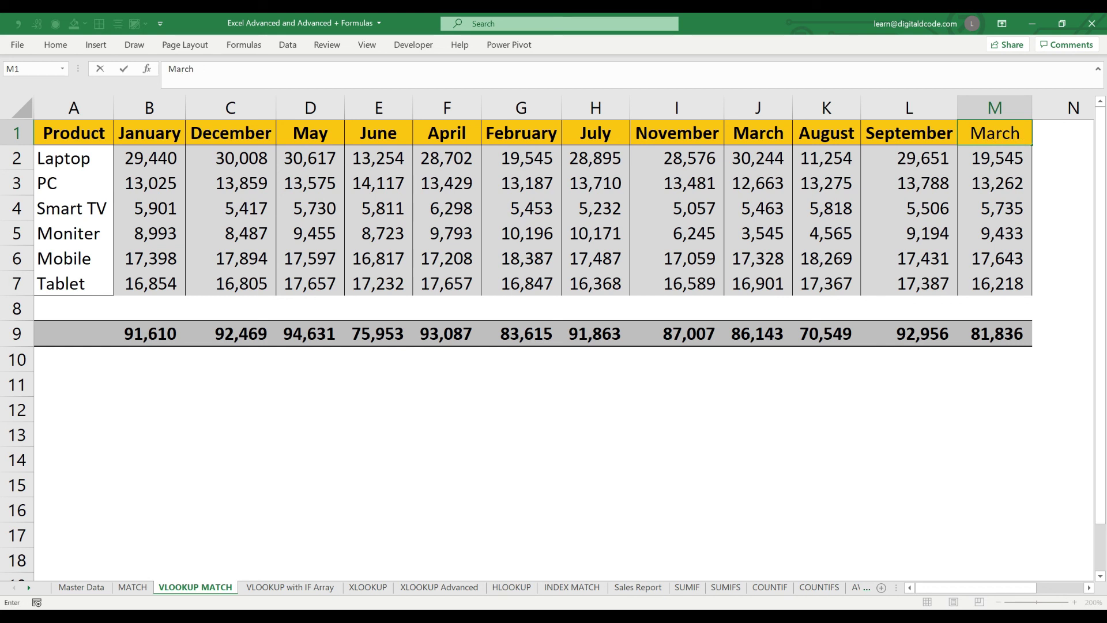
key(Return)
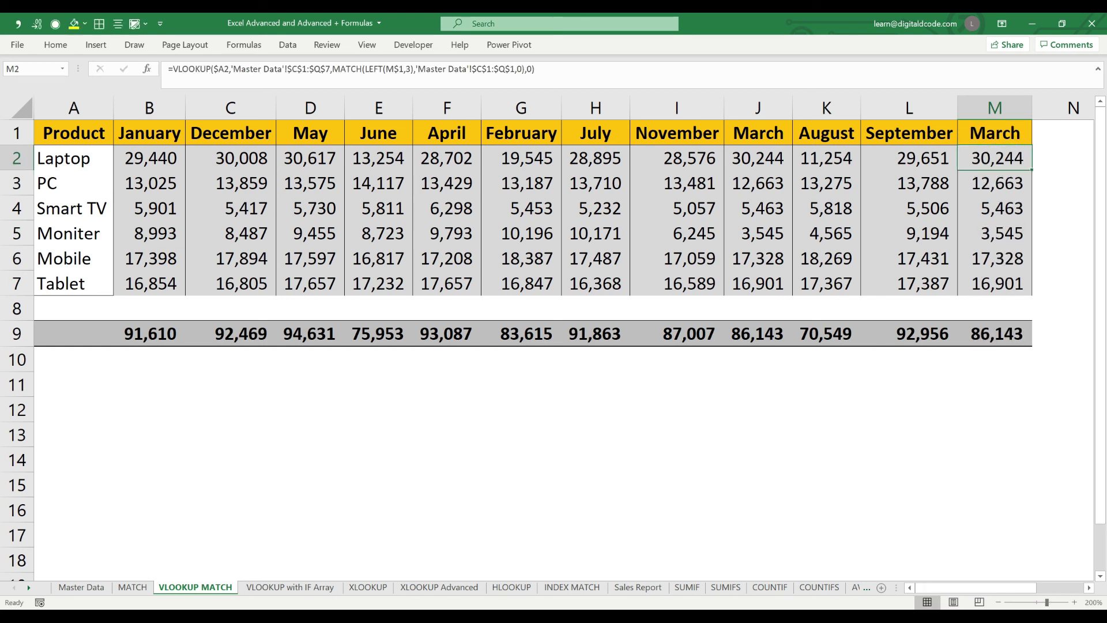
click(758, 333)
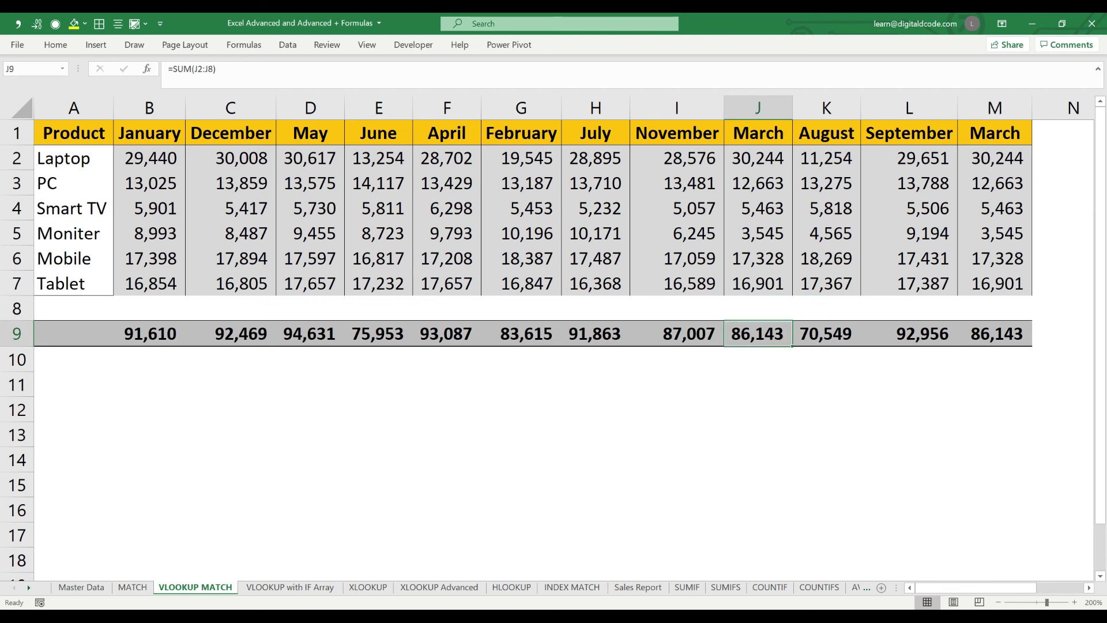
ctrl+click(995, 334)
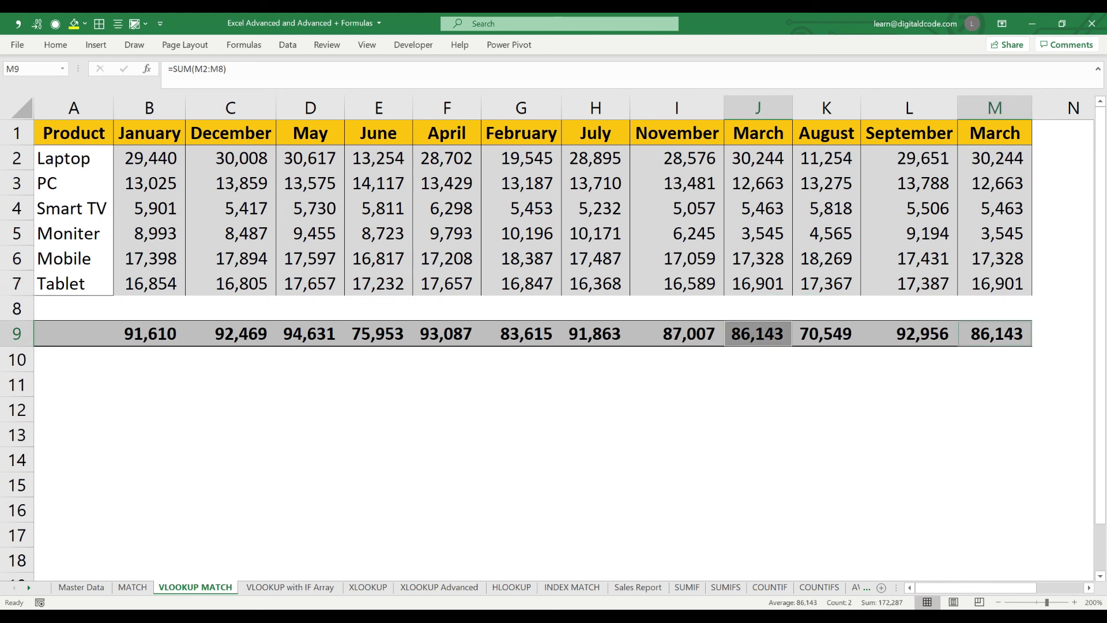
Step: Set the M1 month header back to October and return to cell A1
click(995, 134)
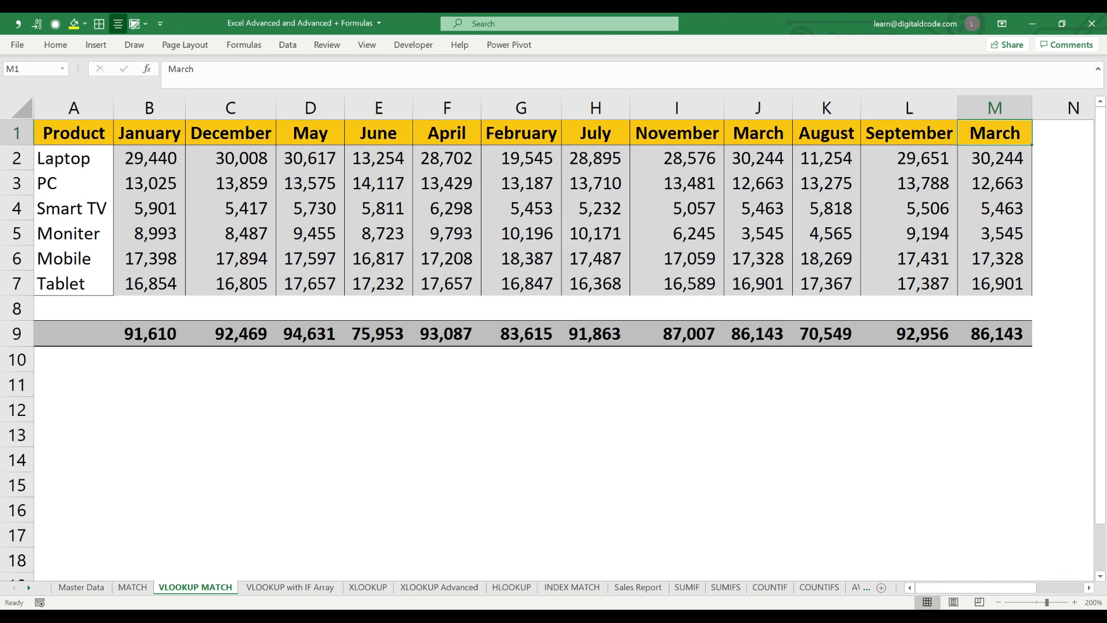
text(October)
key(ctrl+Return)
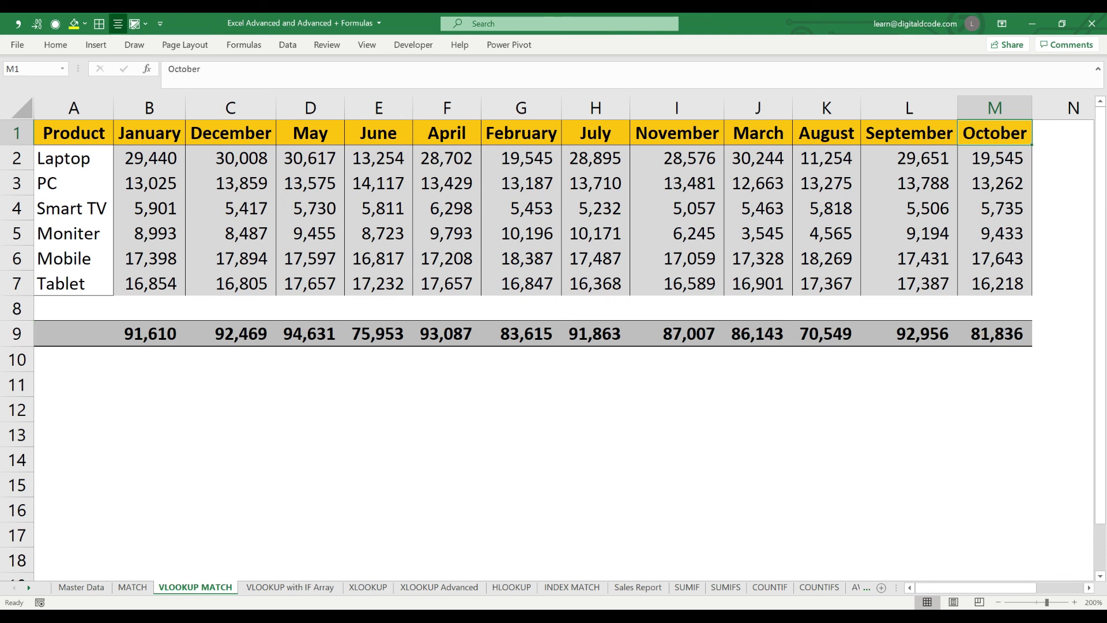
click(73, 133)
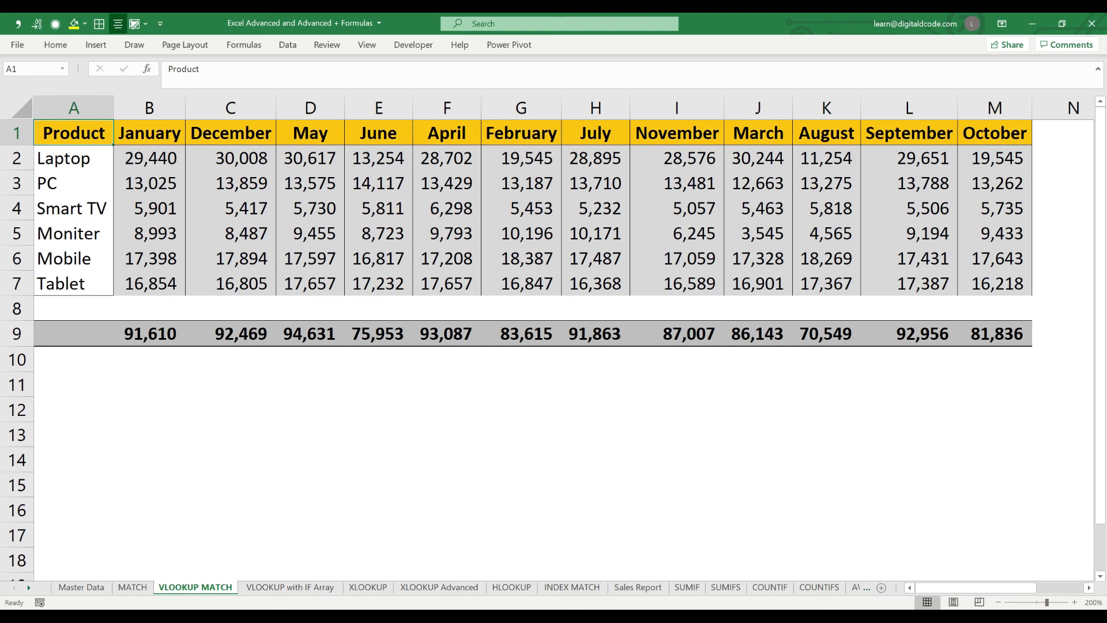